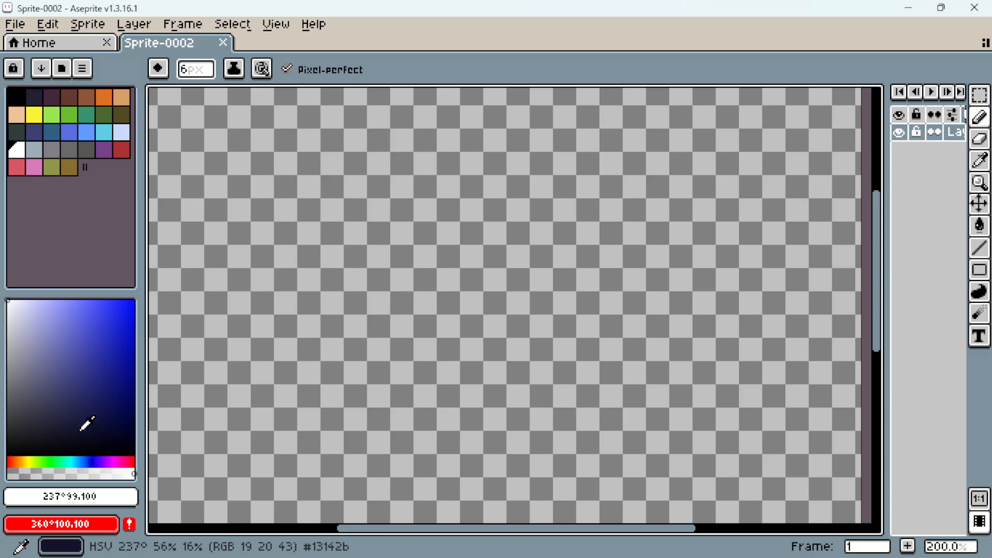
- Set the foreground colour to a muted purple with hue 291, saturation 44 and value 74
{"action": "mouse_move", "coordinate": [71, 456]}
{"action": "left_mouse_down"}
{"action": "mouse_move", "coordinate": [32, 458]}
{"action": "mouse_move", "coordinate": [110, 462]}
{"action": "left_mouse_up"}
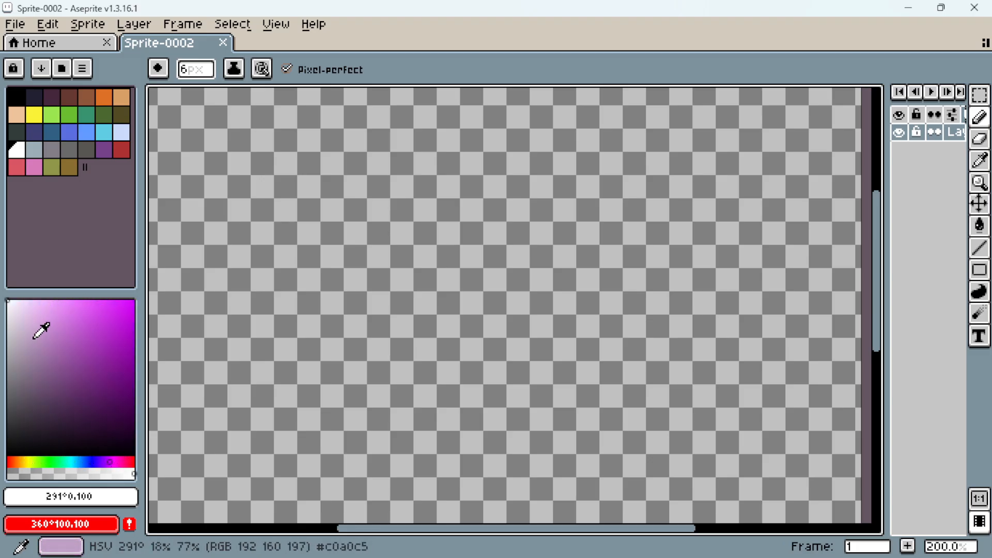
{"action": "left_click", "coordinate": [8, 319]}
{"action": "mouse_move", "coordinate": [8, 318]}
{"action": "left_mouse_down"}
{"action": "mouse_move", "coordinate": [35, 339]}
{"action": "mouse_move", "coordinate": [63, 339]}
{"action": "left_mouse_up"}
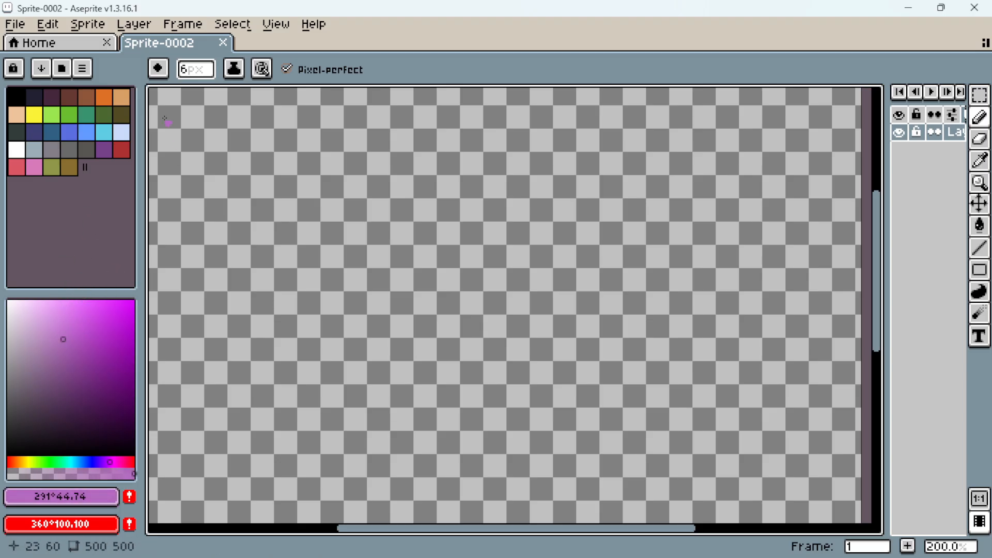
- Change the colour selector from Color Tint/Shade/Tone to the RGB Color Wheel
{"action": "left_click", "coordinate": [81, 67]}
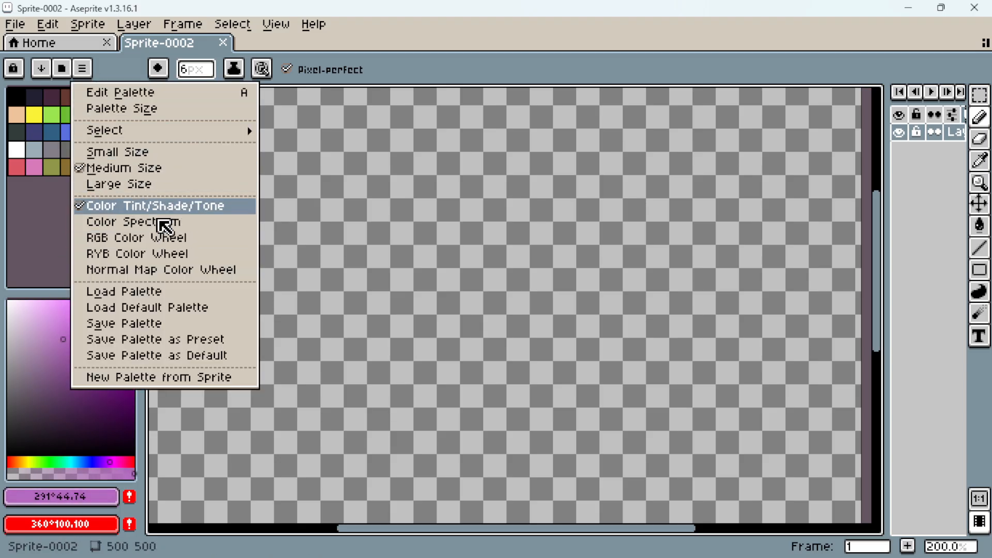
{"action": "left_click", "coordinate": [184, 239]}
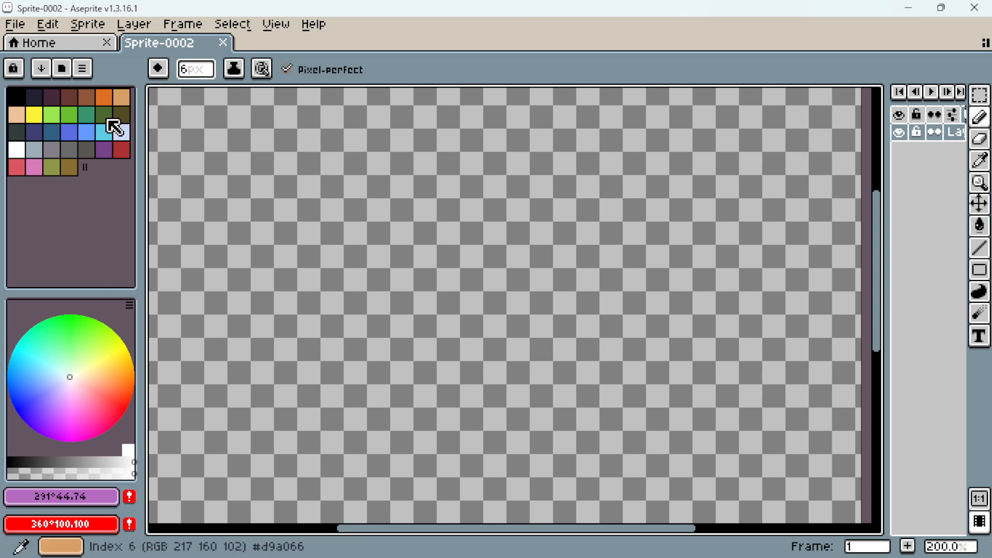
{"action": "left_click", "coordinate": [82, 67]}
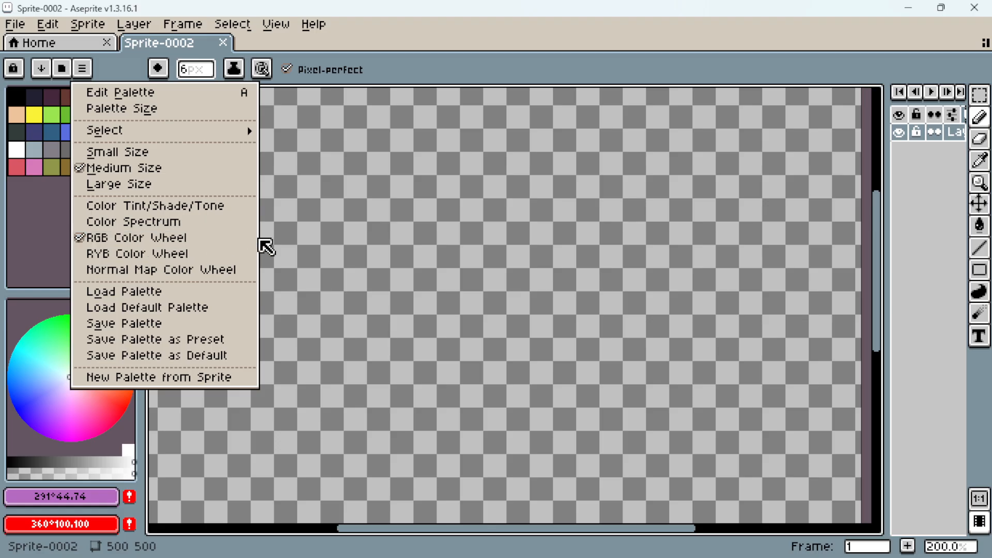
{"action": "left_click", "coordinate": [21, 326]}
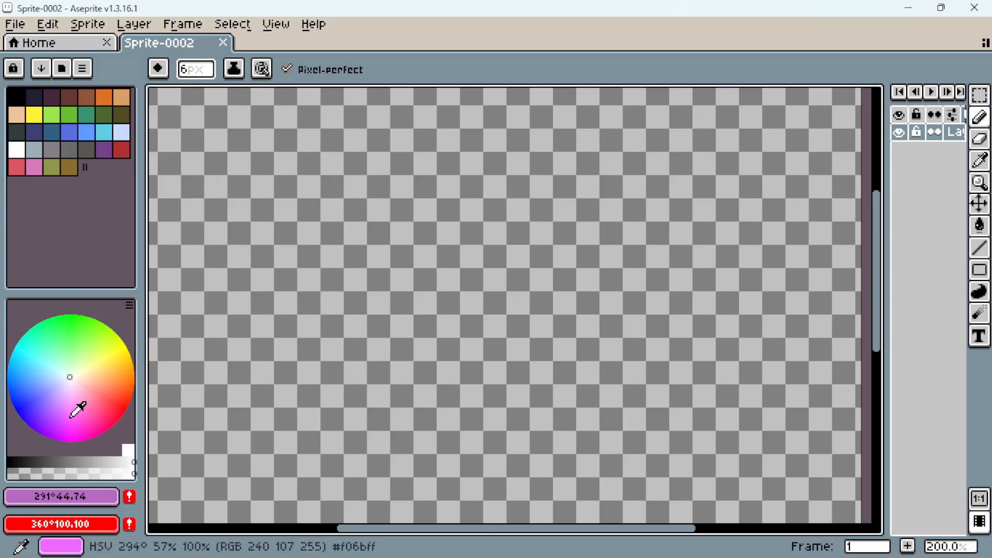
- Pick an orange at the colour wheel's edge and set its brightness, giving hue 27, saturation 100 and value 79
{"action": "mouse_move", "coordinate": [126, 462]}
{"action": "left_mouse_down"}
{"action": "mouse_move", "coordinate": [16, 462]}
{"action": "mouse_move", "coordinate": [130, 462]}
{"action": "left_mouse_up"}
{"action": "left_click_drag", "start_coordinate": [89, 399], "coordinate": [150, 408]}
{"action": "left_click_drag", "start_coordinate": [126, 459], "coordinate": [145, 448]}
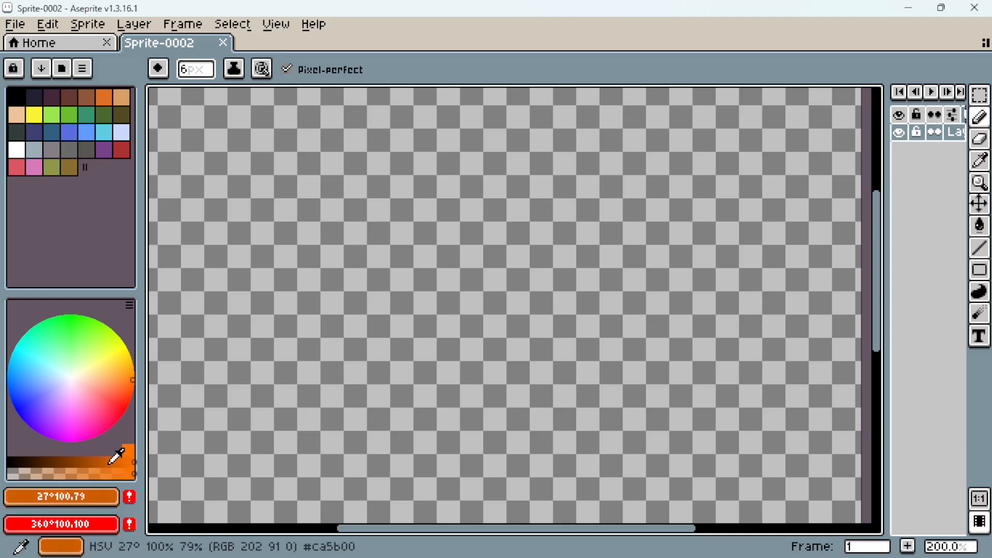
- Sweep the foreground colour around the wheel from light green through full green and cyan to magenta with hue 301 and saturation 100
{"action": "left_click_drag", "start_coordinate": [136, 365], "coordinate": [71, 353]}
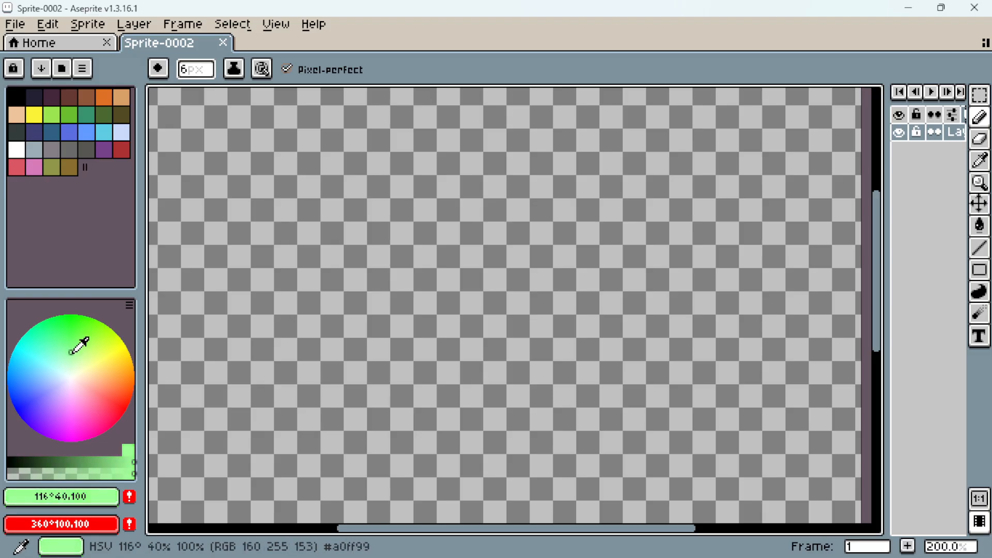
{"action": "mouse_move", "coordinate": [71, 355]}
{"action": "left_mouse_down"}
{"action": "mouse_move", "coordinate": [73, 379]}
{"action": "mouse_move", "coordinate": [71, 313]}
{"action": "mouse_move", "coordinate": [71, 377]}
{"action": "mouse_move", "coordinate": [72, 314]}
{"action": "mouse_move", "coordinate": [72, 346]}
{"action": "left_mouse_up"}
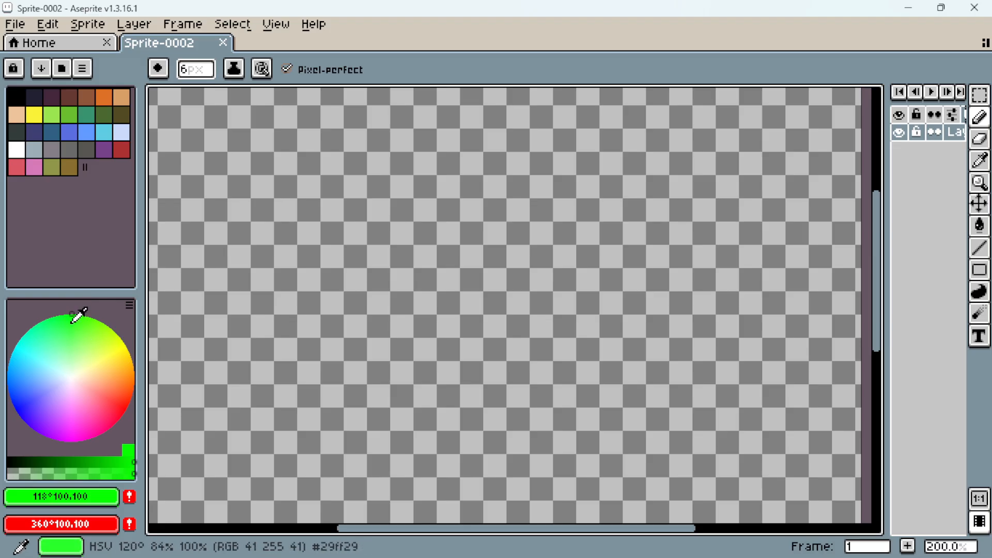
{"action": "left_click_drag", "start_coordinate": [50, 317], "coordinate": [5, 364]}
{"action": "left_click_drag", "start_coordinate": [16, 410], "coordinate": [42, 434]}
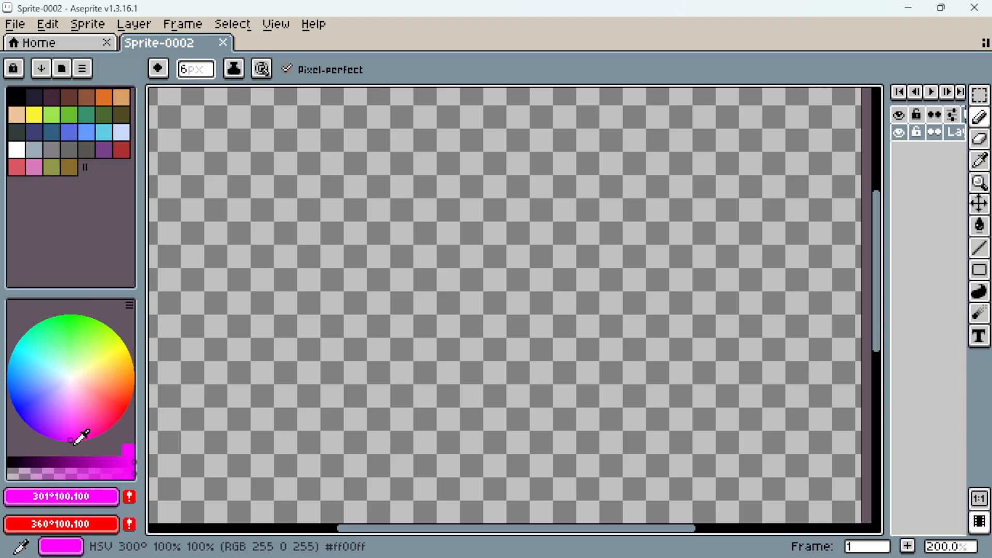
- Shift the foreground colour to a strong orange with hue 18 and saturation 93, and raise its brightness to the maximum
{"action": "left_click_drag", "start_coordinate": [127, 401], "coordinate": [116, 449]}
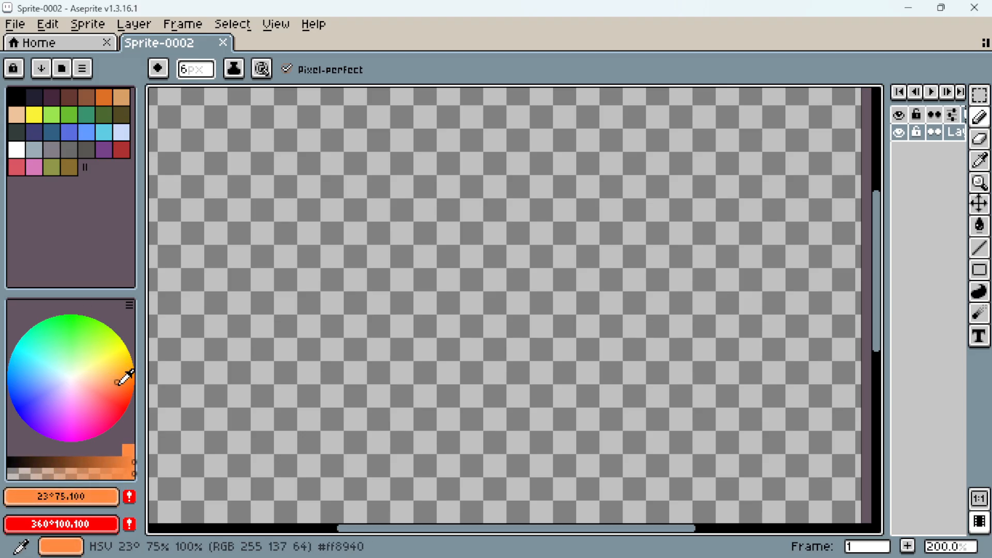
{"action": "mouse_move", "coordinate": [120, 383]}
{"action": "left_mouse_down"}
{"action": "mouse_move", "coordinate": [78, 368]}
{"action": "mouse_move", "coordinate": [114, 375]}
{"action": "mouse_move", "coordinate": [127, 389]}
{"action": "left_mouse_up"}
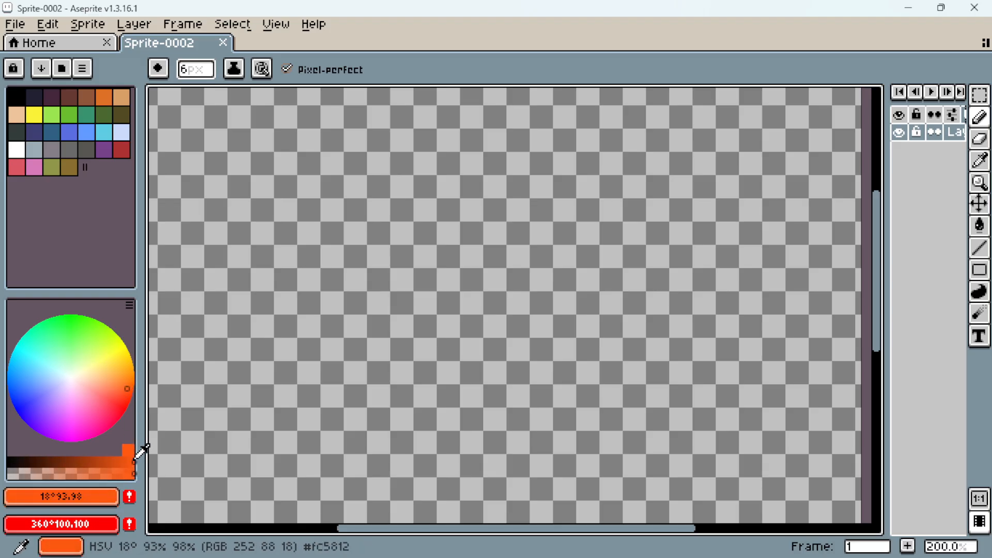
{"action": "left_click_drag", "start_coordinate": [133, 457], "coordinate": [162, 451]}
- Sample the empty canvas as the background colour and set the foreground colour to the saturated red-orange #ff3700
{"action": "left_click", "coordinate": [74, 381]}
{"action": "left_click_drag", "start_coordinate": [73, 383], "coordinate": [69, 378]}
{"action": "right_click", "coordinate": [646, 379], "text": "alt"}
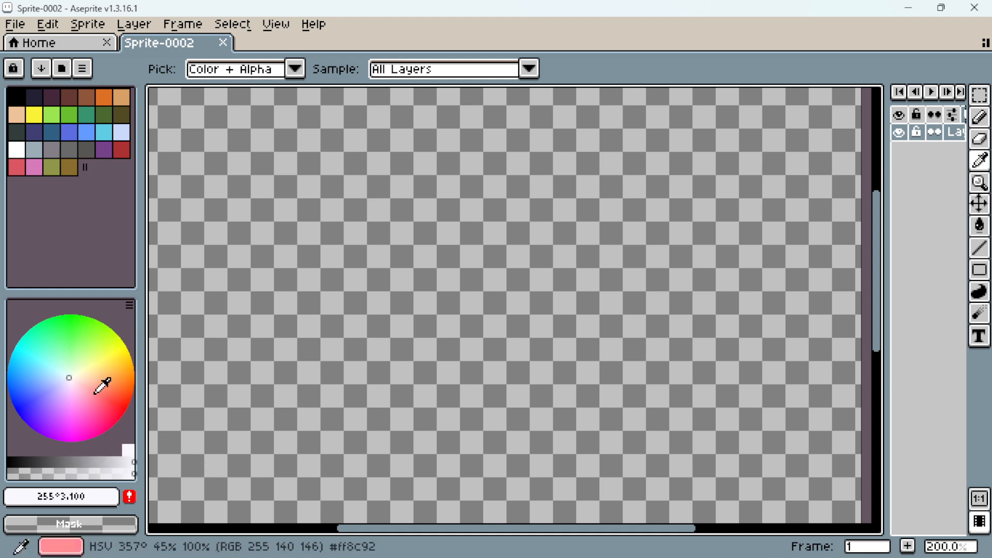
{"action": "left_click_drag", "start_coordinate": [93, 379], "coordinate": [132, 395]}
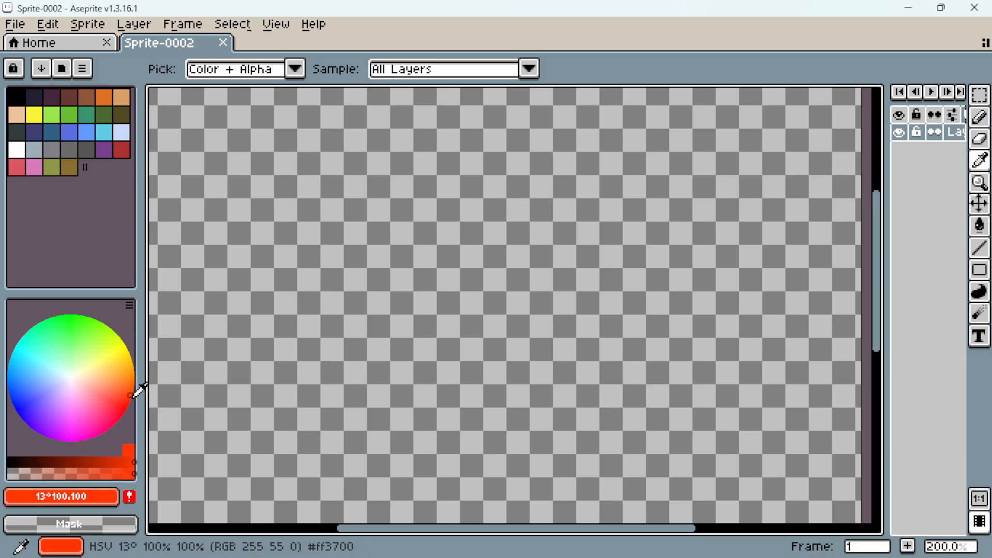
- Open the foreground colour's editor and compare how the HSV and HSL modes describe the same red-orange
{"action": "left_click", "coordinate": [74, 491]}
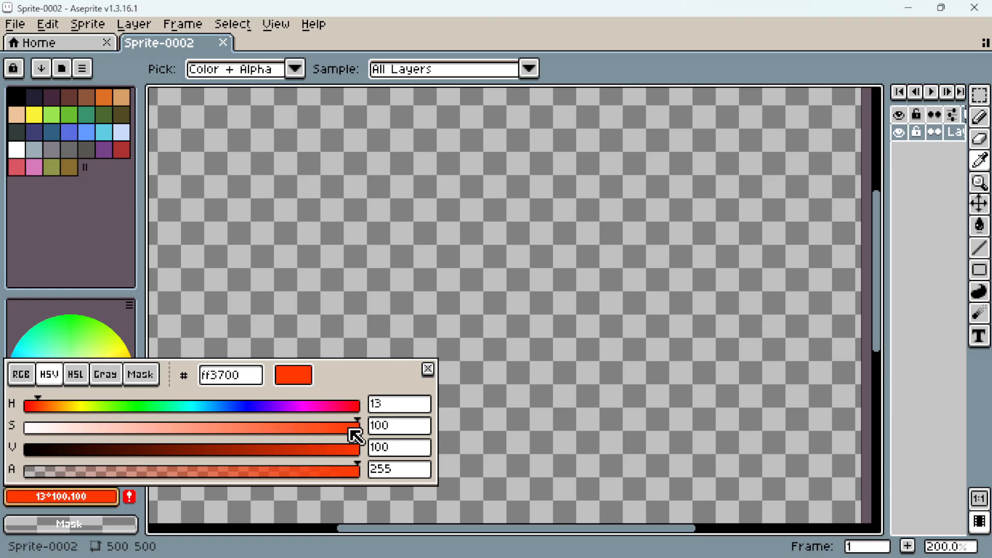
{"action": "left_click", "coordinate": [83, 383]}
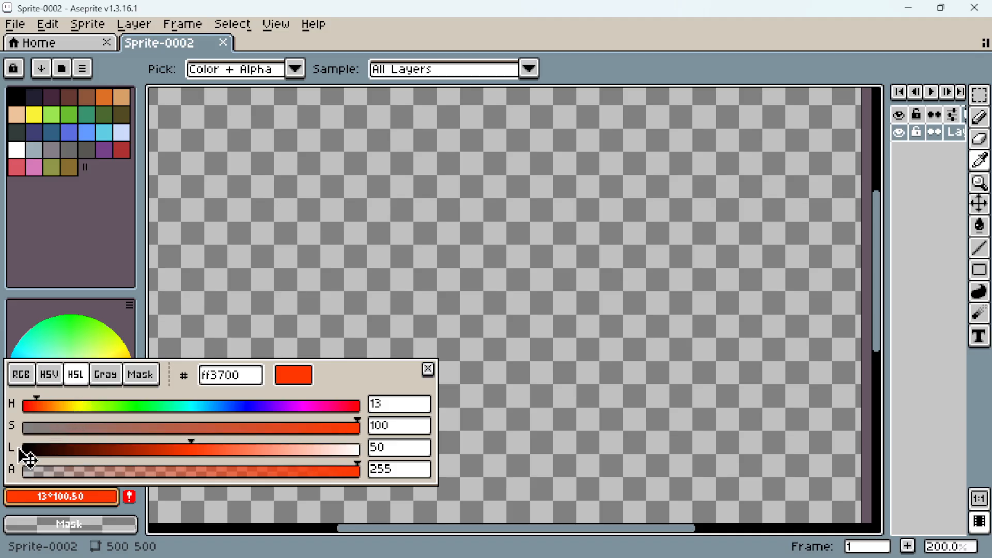
{"action": "left_click", "coordinate": [50, 374]}
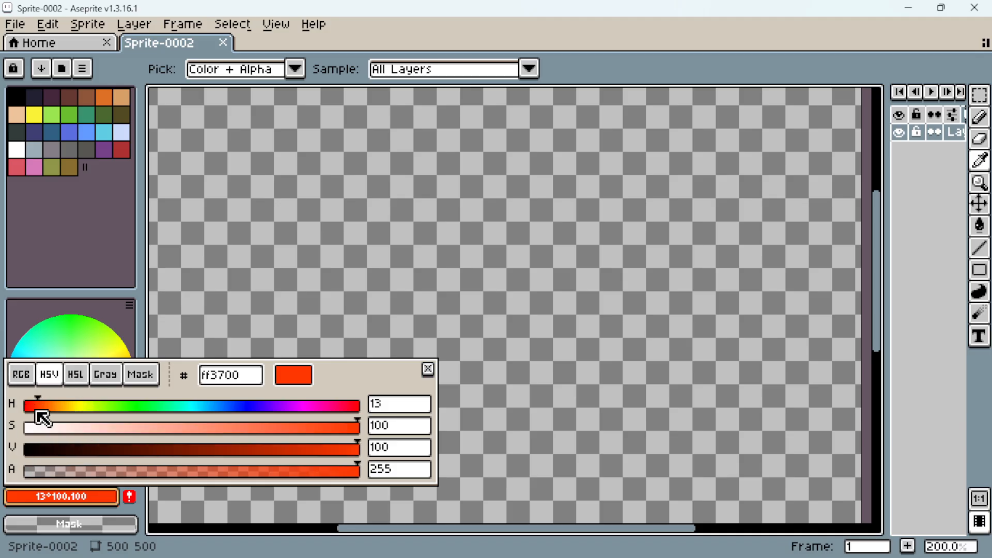
{"action": "left_click", "coordinate": [76, 374]}
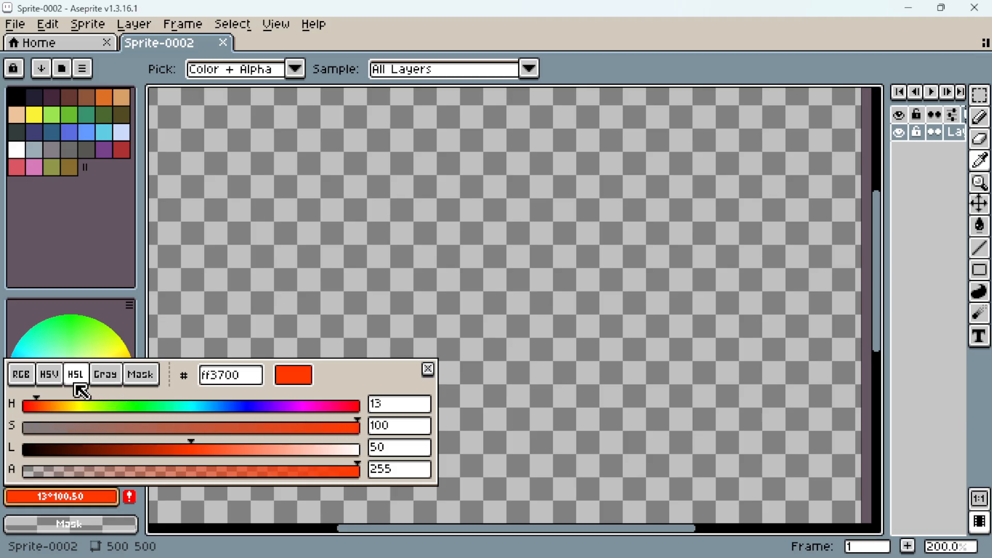
{"action": "left_click", "coordinate": [57, 383]}
{"action": "left_click", "coordinate": [76, 378]}
{"action": "left_click", "coordinate": [56, 380]}
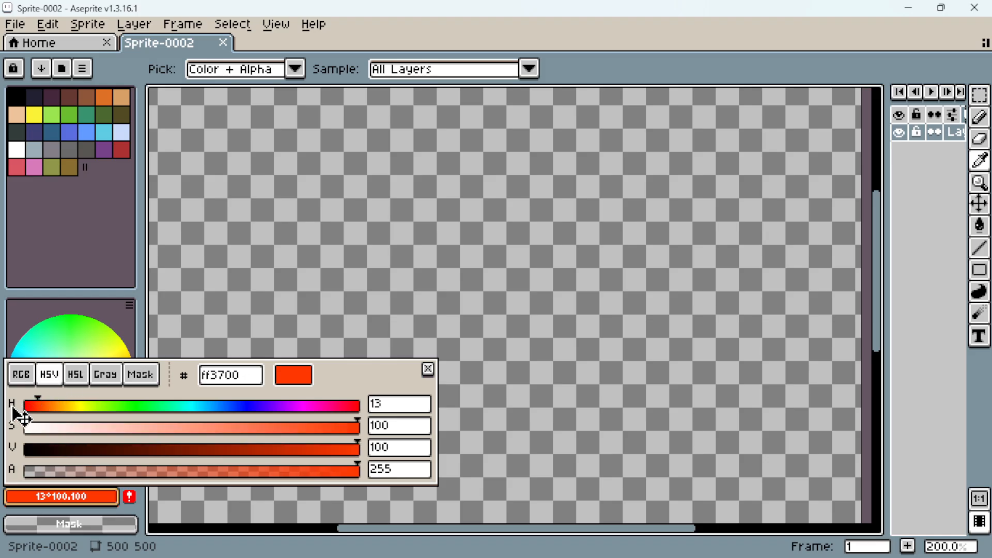
{"action": "left_click", "coordinate": [76, 382]}
{"action": "left_click", "coordinate": [60, 382]}
{"action": "left_click", "coordinate": [72, 380]}
{"action": "left_click", "coordinate": [52, 382]}
{"action": "left_click", "coordinate": [76, 376]}
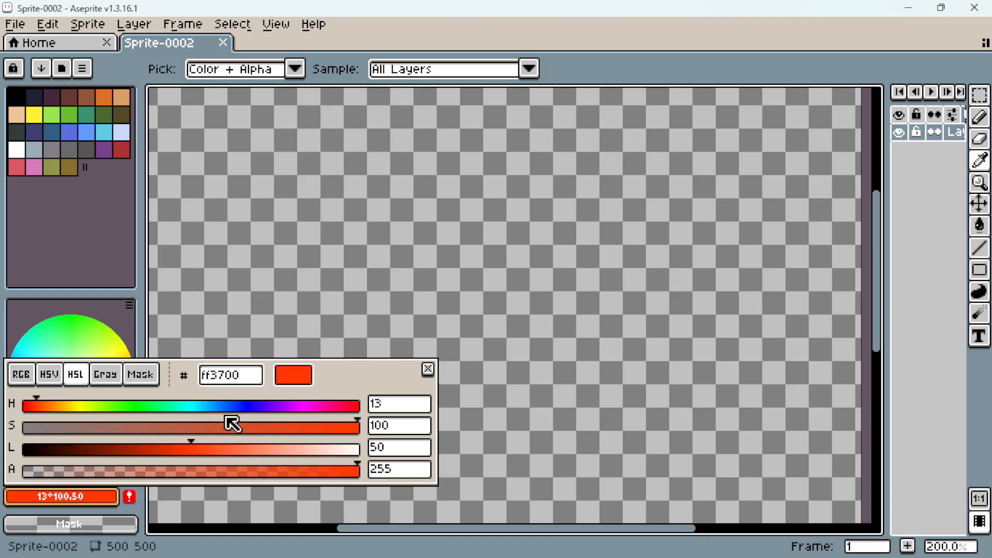
{"action": "left_click", "coordinate": [52, 378]}
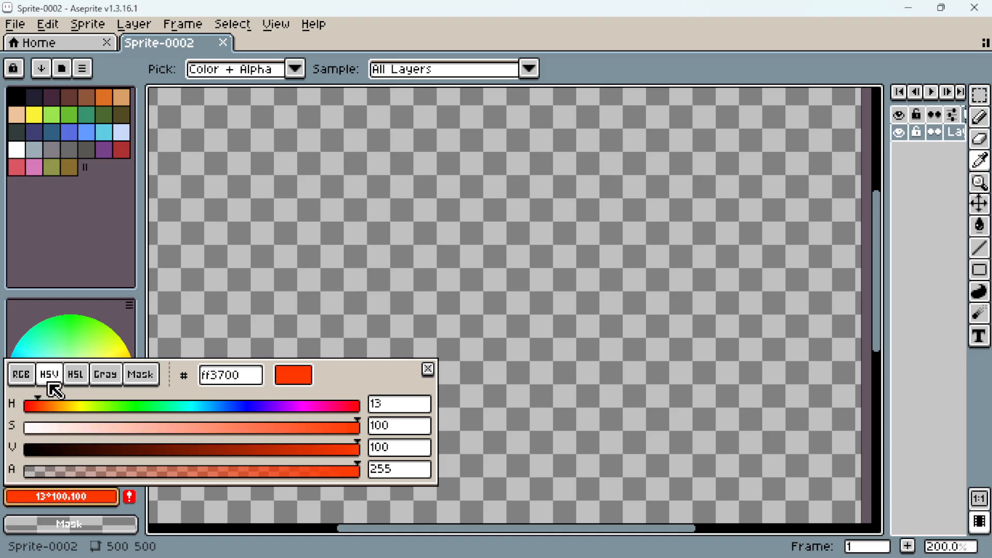
- Keep the saturation at 100 in both HSV and HSL modes and compare their saturation, value and lightness sliders
{"action": "left_click_drag", "start_coordinate": [330, 430], "coordinate": [370, 443]}
{"action": "left_click", "coordinate": [76, 375]}
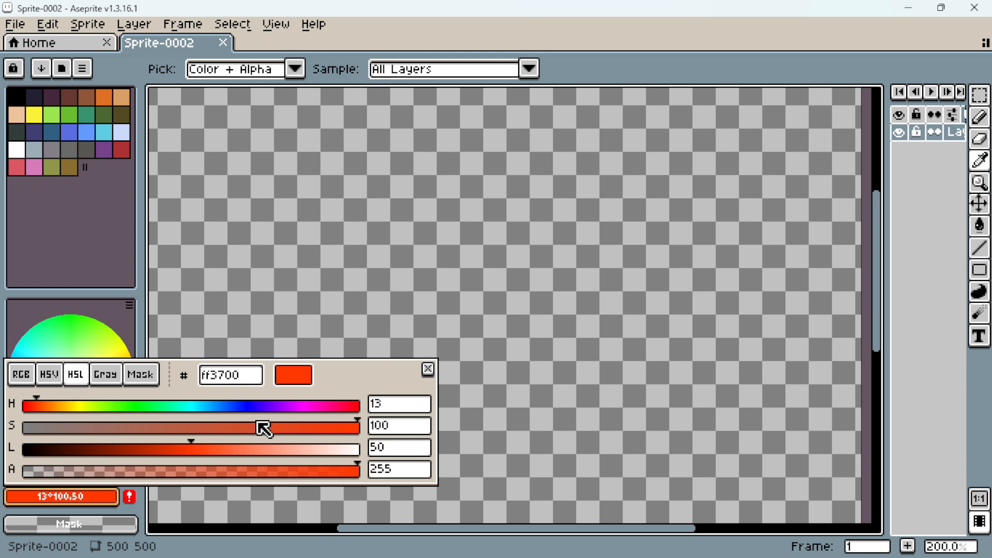
{"action": "mouse_move", "coordinate": [355, 437]}
{"action": "left_mouse_down"}
{"action": "mouse_move", "coordinate": [68, 445]}
{"action": "mouse_move", "coordinate": [310, 448]}
{"action": "mouse_move", "coordinate": [364, 438]}
{"action": "left_mouse_up"}
{"action": "left_click", "coordinate": [53, 379]}
{"action": "left_click", "coordinate": [77, 381]}
{"action": "left_click", "coordinate": [56, 381]}
{"action": "left_click", "coordinate": [75, 381]}
{"action": "left_click", "coordinate": [55, 382]}
{"action": "left_click", "coordinate": [75, 382]}
{"action": "left_click", "coordinate": [55, 381]}
{"action": "left_click", "coordinate": [77, 382]}
- Switch to the presentation slide comparing the HSV and HSL cylinders and turn on the laser pointer
{"action": "key", "text": "alt+Tab"}
{"action": "key", "text": "alt+Tab"}
{"action": "key", "text": "alt+Tab"}
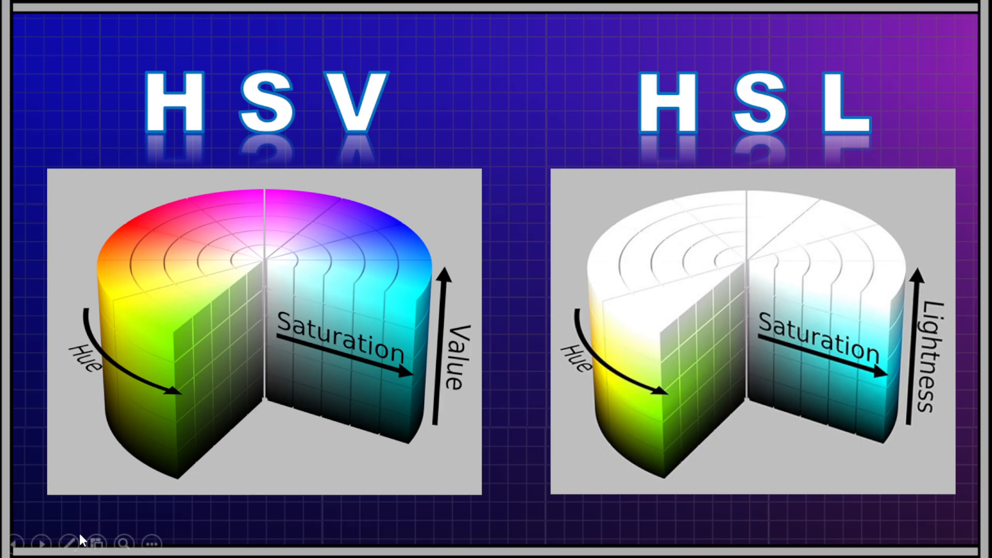
{"action": "left_click", "coordinate": [81, 540]}
{"action": "left_click", "coordinate": [67, 405]}
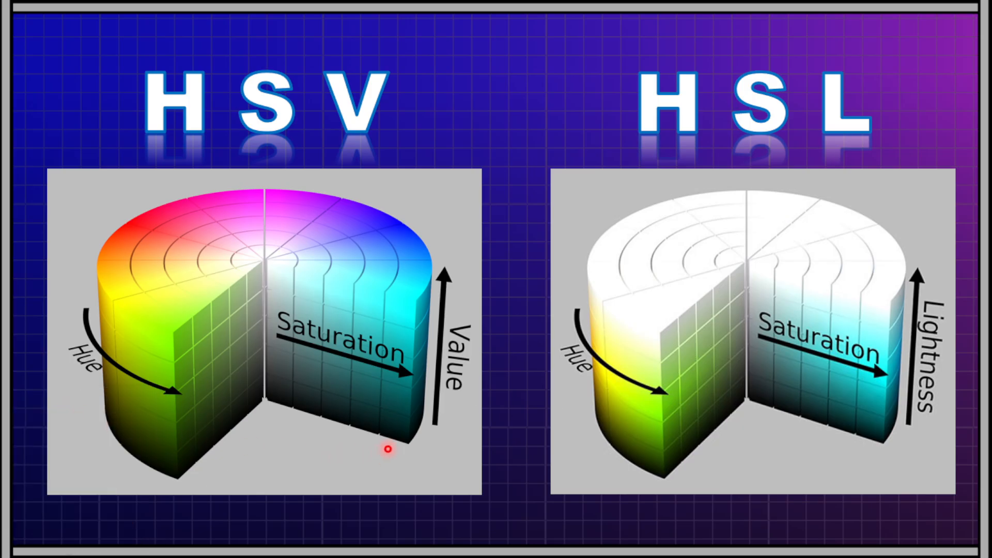
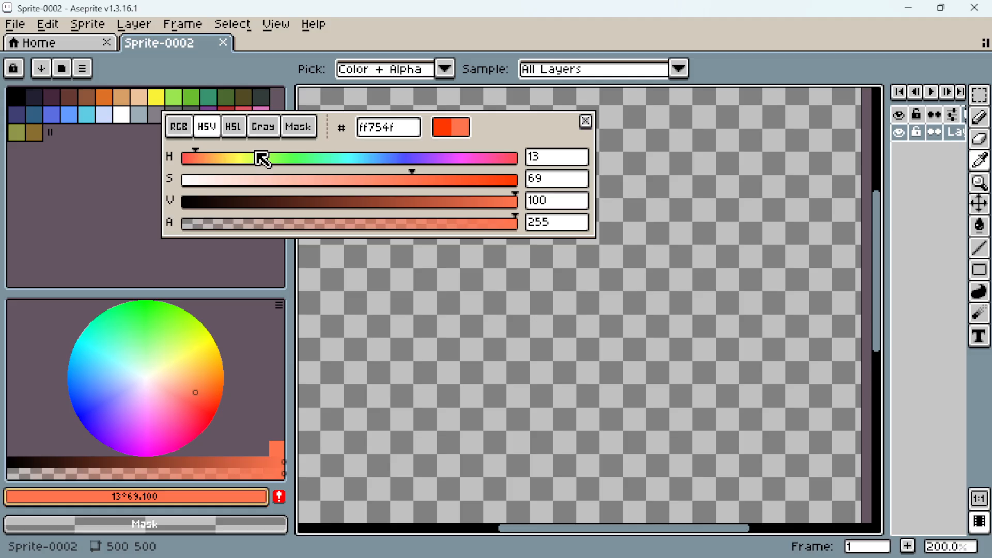
- Lower the foreground colour's HSV saturation to 47 and inspect the resulting colour in HSL mode
{"action": "left_click", "coordinate": [240, 129]}
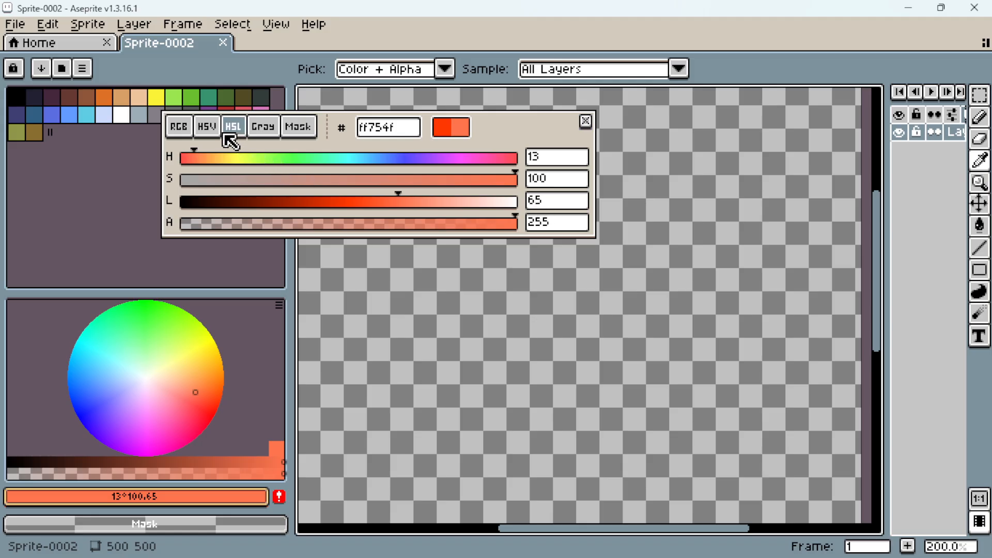
{"action": "left_click", "coordinate": [206, 127]}
{"action": "left_click_drag", "start_coordinate": [416, 187], "coordinate": [340, 187]}
{"action": "left_click", "coordinate": [234, 127]}
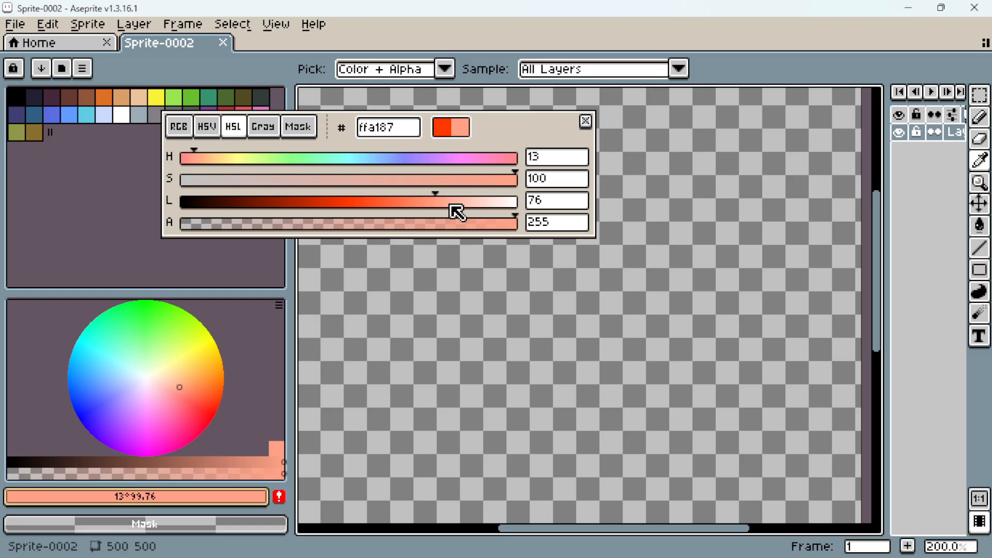
- Reduce the HSV saturation further to 21 and inspect the paler colour's lightness in HSL mode
{"action": "left_click", "coordinate": [207, 127]}
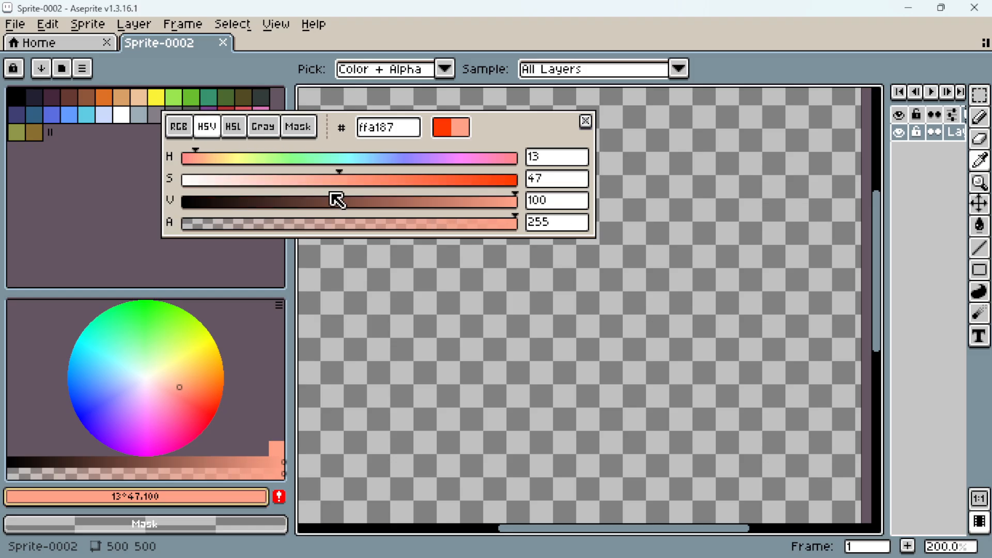
{"action": "left_click_drag", "start_coordinate": [343, 188], "coordinate": [253, 186]}
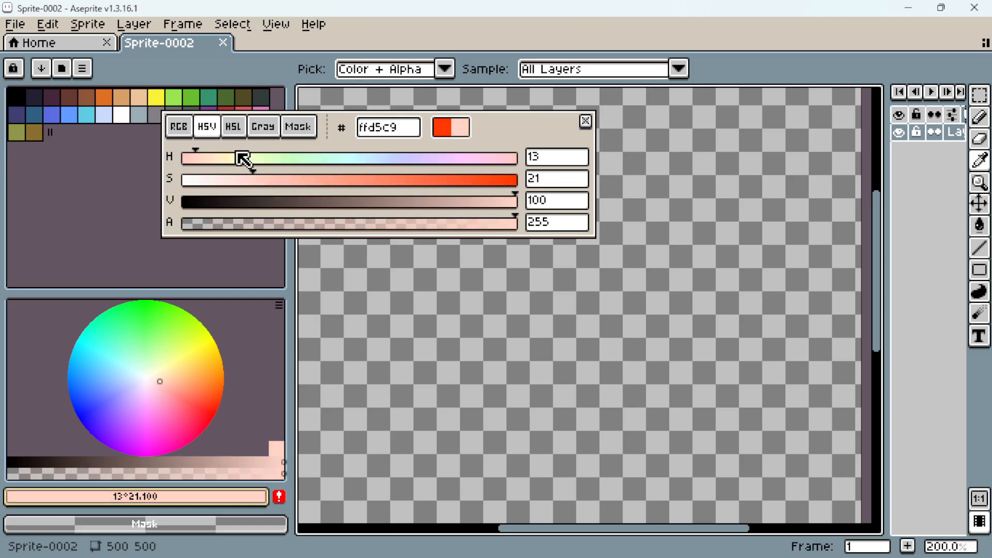
{"action": "left_click", "coordinate": [233, 126]}
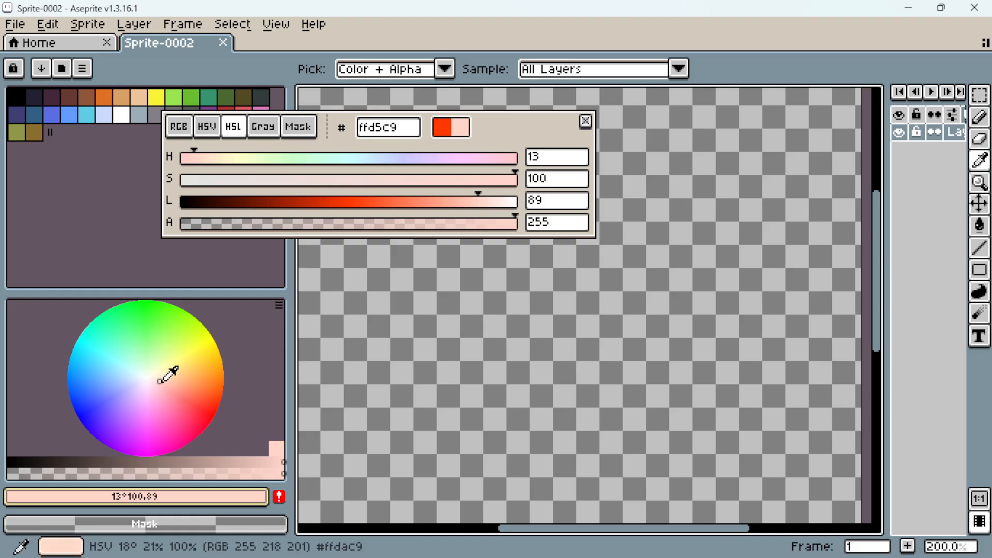
- Set the HSV saturation to 0 for pure white, check it in HSL and RGB modes, and return to HSV
{"action": "left_click", "coordinate": [207, 126]}
{"action": "left_click_drag", "start_coordinate": [247, 180], "coordinate": [179, 181]}
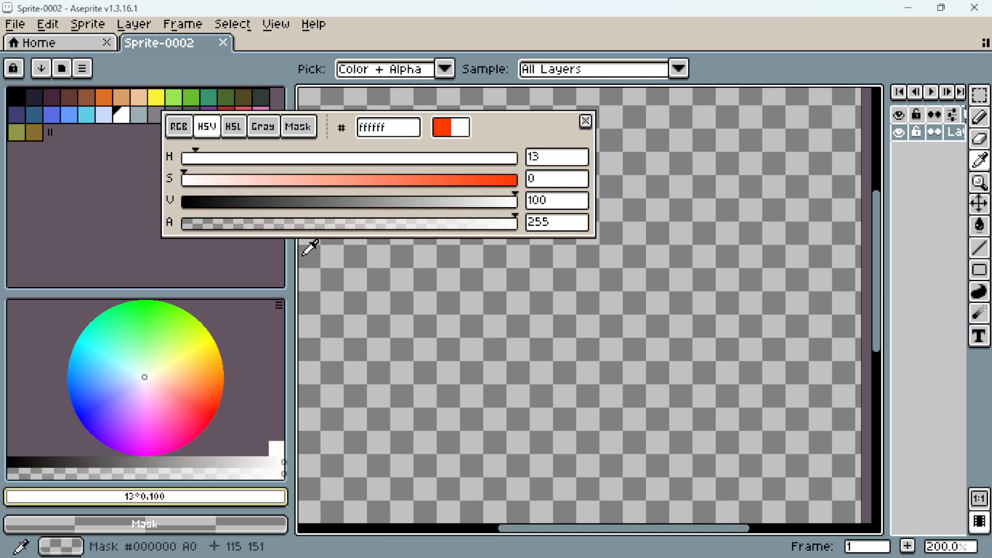
{"action": "left_click", "coordinate": [233, 130]}
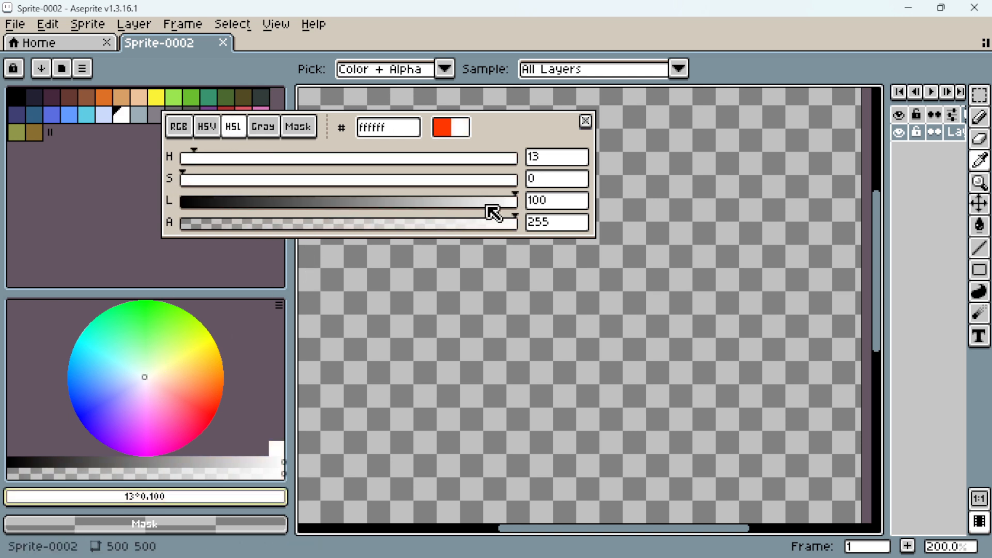
{"action": "left_click", "coordinate": [186, 129]}
{"action": "left_click", "coordinate": [206, 129]}
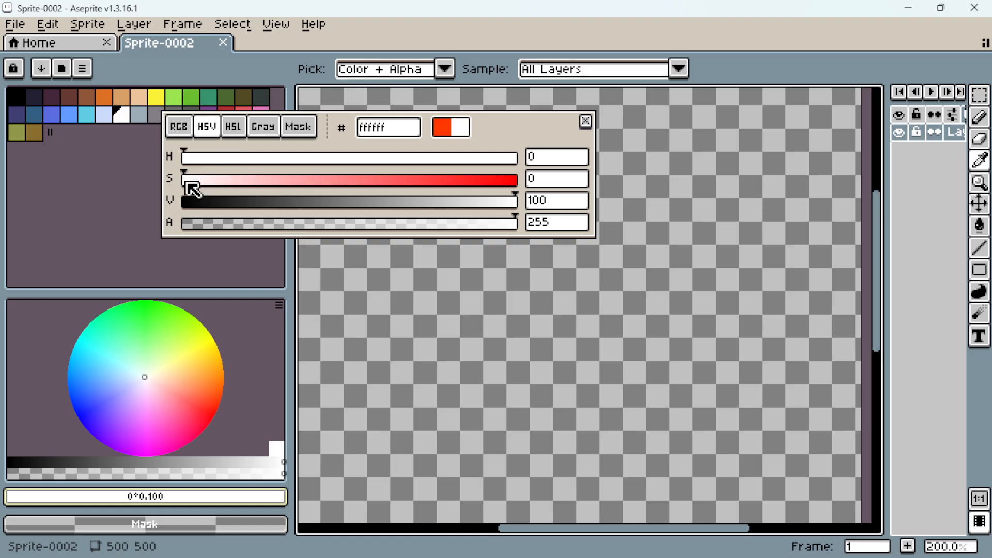
- Raise the HSV saturation to the pink #ff8f8f, check it in HSL, and set the HSV saturation to 100 for pure red #ff0000
{"action": "left_click_drag", "start_coordinate": [204, 190], "coordinate": [336, 193]}
{"action": "left_click", "coordinate": [242, 129]}
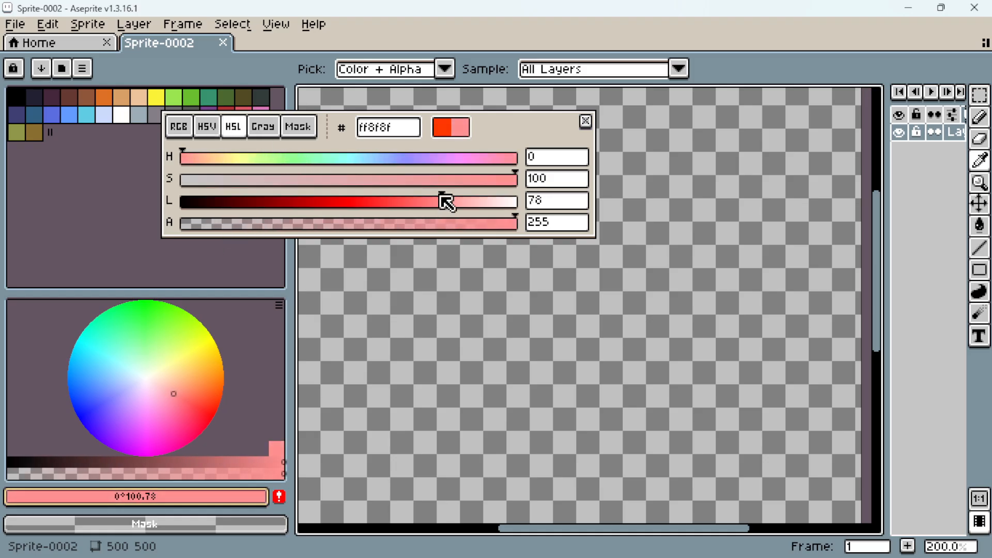
{"action": "left_click", "coordinate": [212, 127]}
{"action": "left_click_drag", "start_coordinate": [350, 188], "coordinate": [518, 194]}
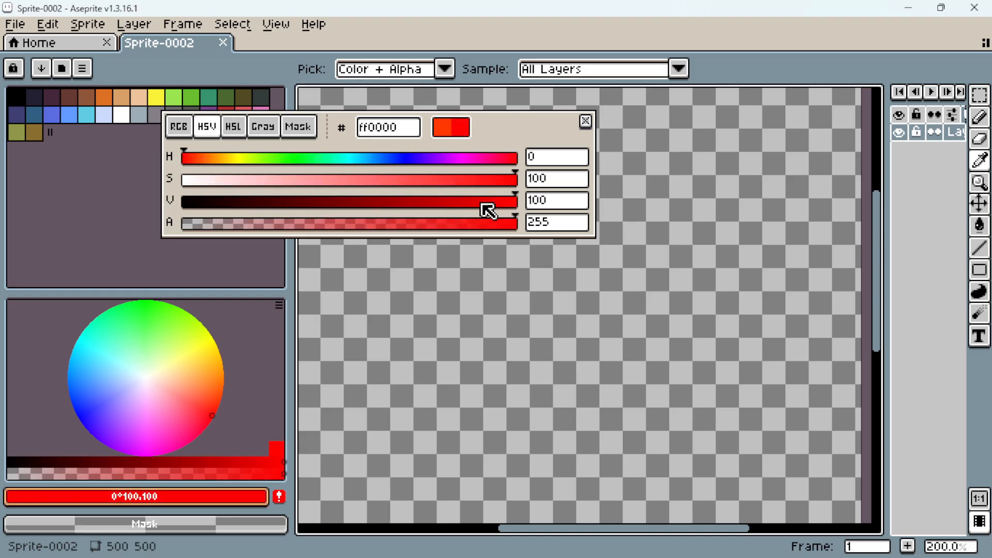
- Compare the slider values of pure red #ff0000 between HSL and HSV modes, ending in HSL
{"action": "left_click", "coordinate": [238, 132]}
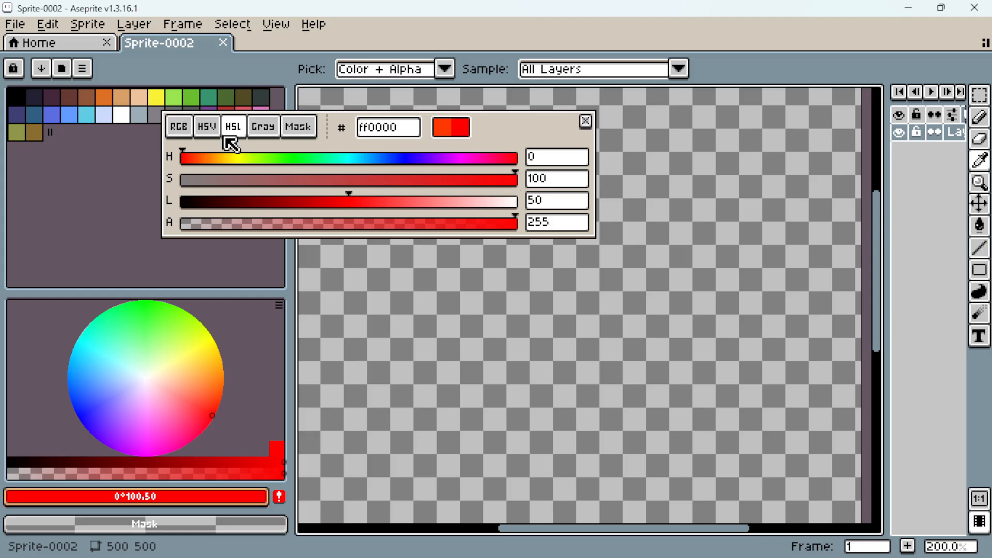
{"action": "left_click", "coordinate": [210, 129]}
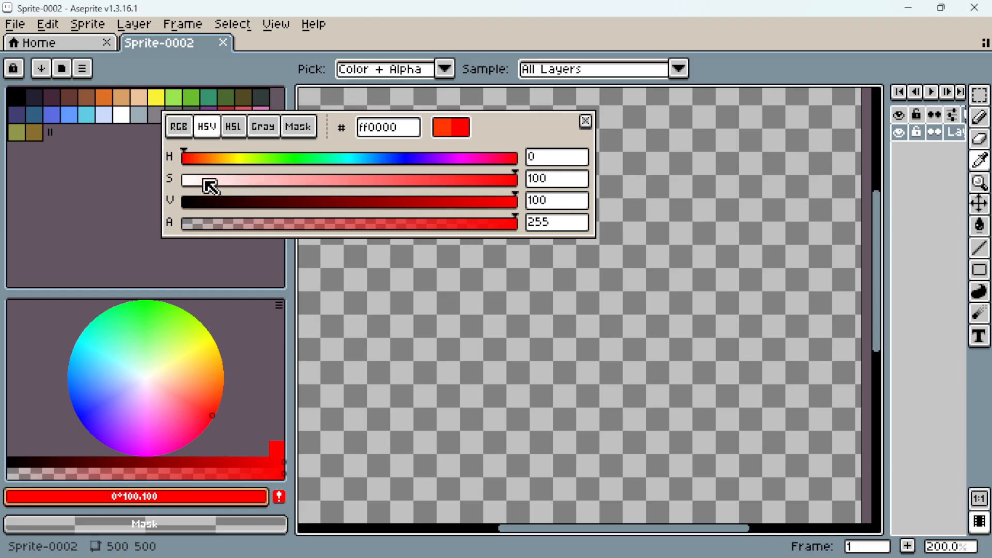
{"action": "left_click", "coordinate": [233, 128]}
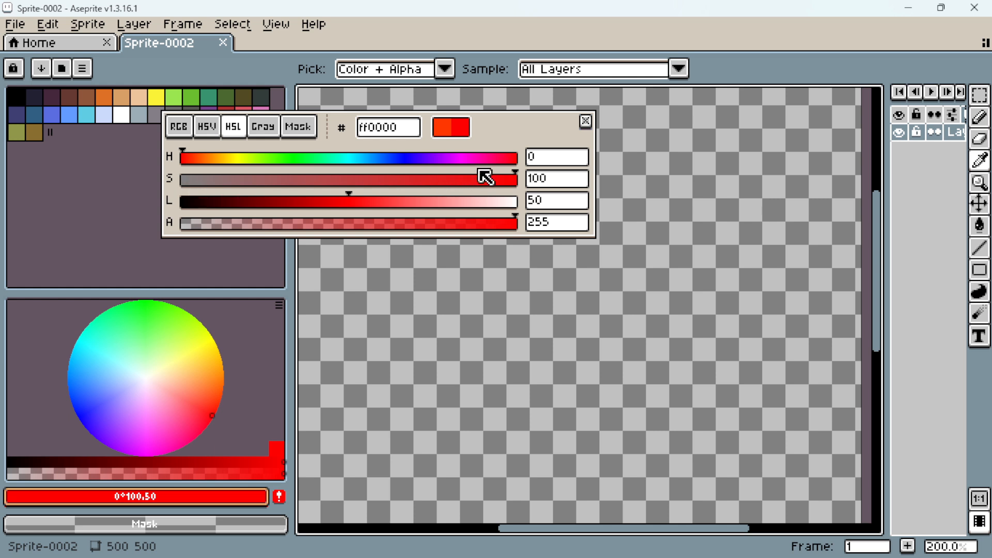
- Lower the HSL saturation of the red to 0 for the grey #808080, check it in HSV mode, and return to HSL
{"action": "left_click_drag", "start_coordinate": [513, 181], "coordinate": [450, 185]}
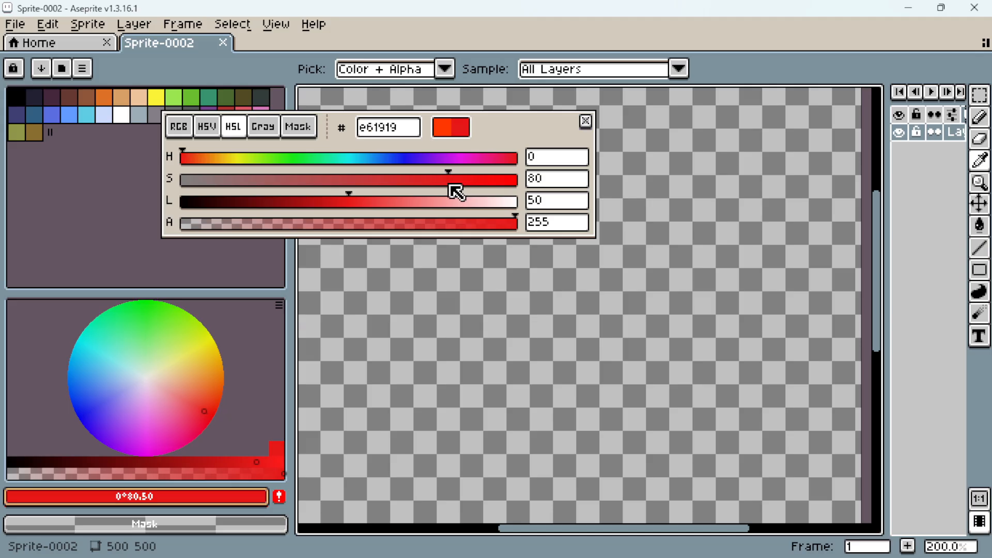
{"action": "left_click_drag", "start_coordinate": [450, 184], "coordinate": [435, 186]}
{"action": "left_click_drag", "start_coordinate": [429, 190], "coordinate": [423, 190]}
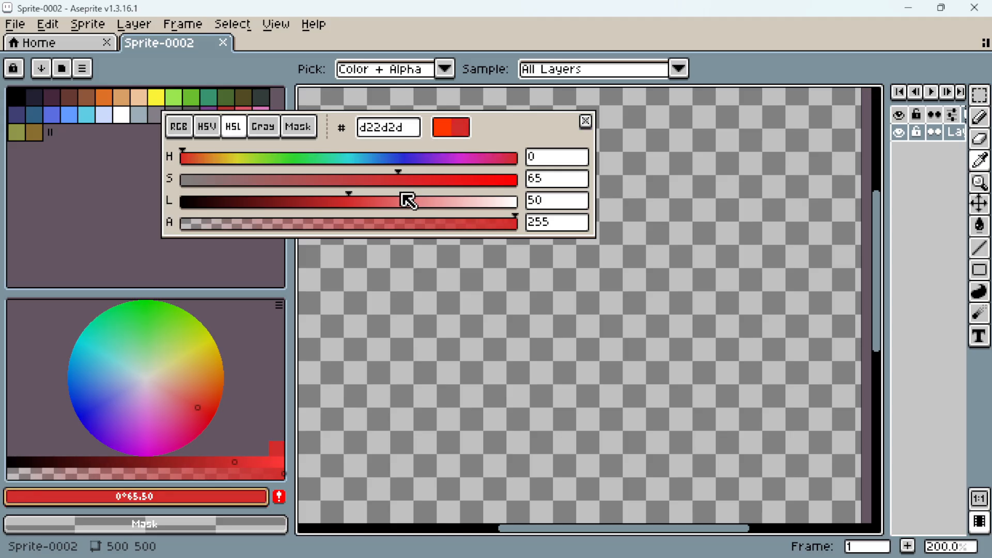
{"action": "left_click_drag", "start_coordinate": [404, 201], "coordinate": [189, 211]}
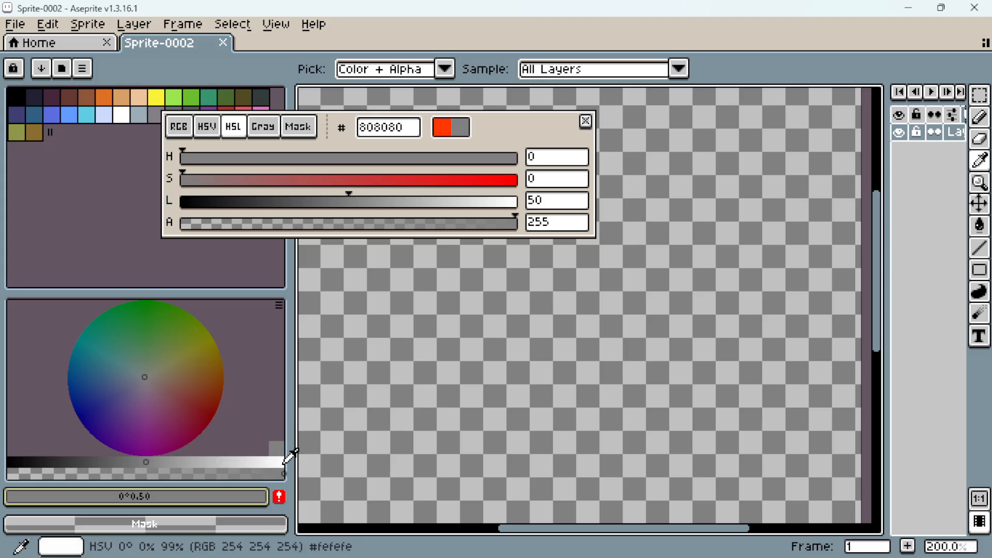
{"action": "left_click", "coordinate": [207, 128]}
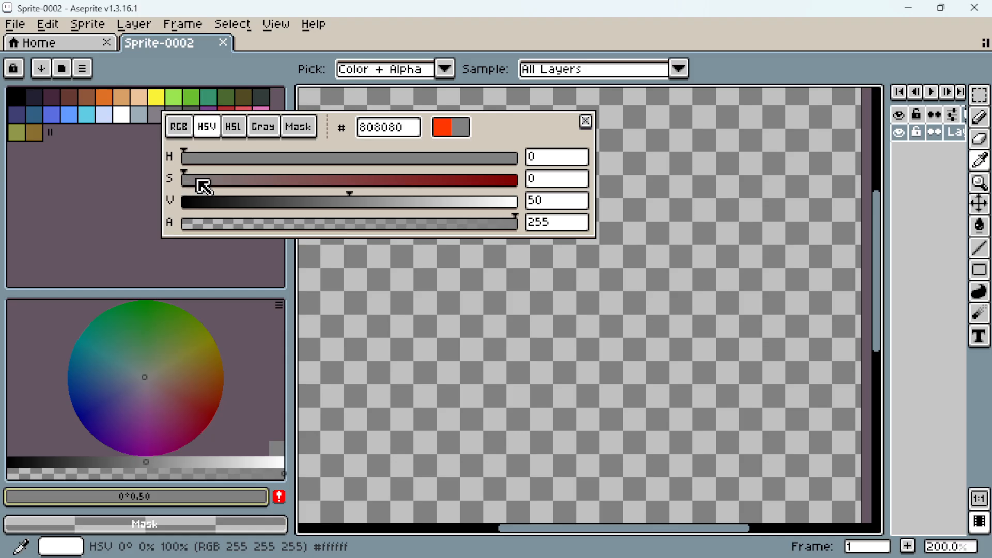
{"action": "left_click", "coordinate": [233, 126]}
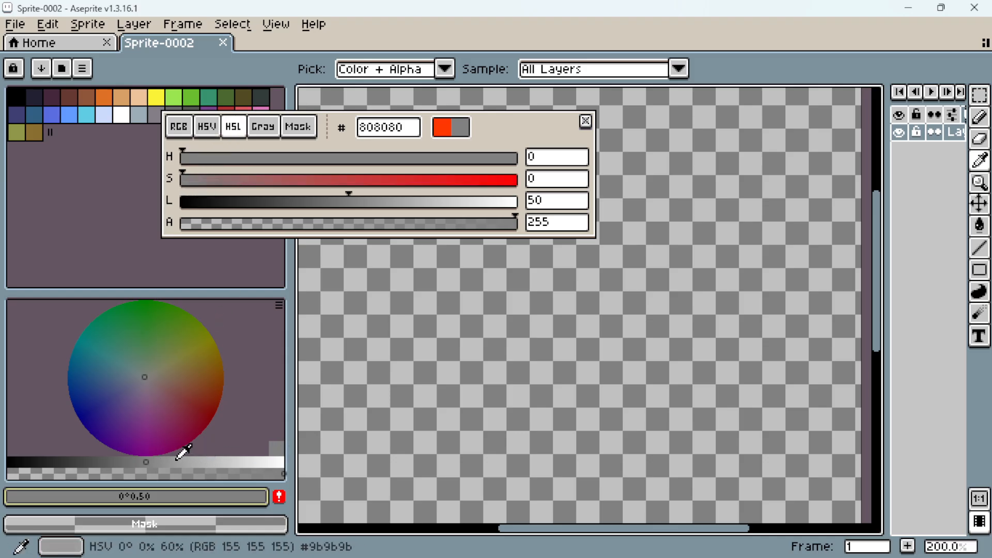
- Brighten the grey to pure white #ffffff with the colour wheel's brightness bar, and compare it in HSV and HSL modes
{"action": "left_click_drag", "start_coordinate": [176, 461], "coordinate": [284, 461]}
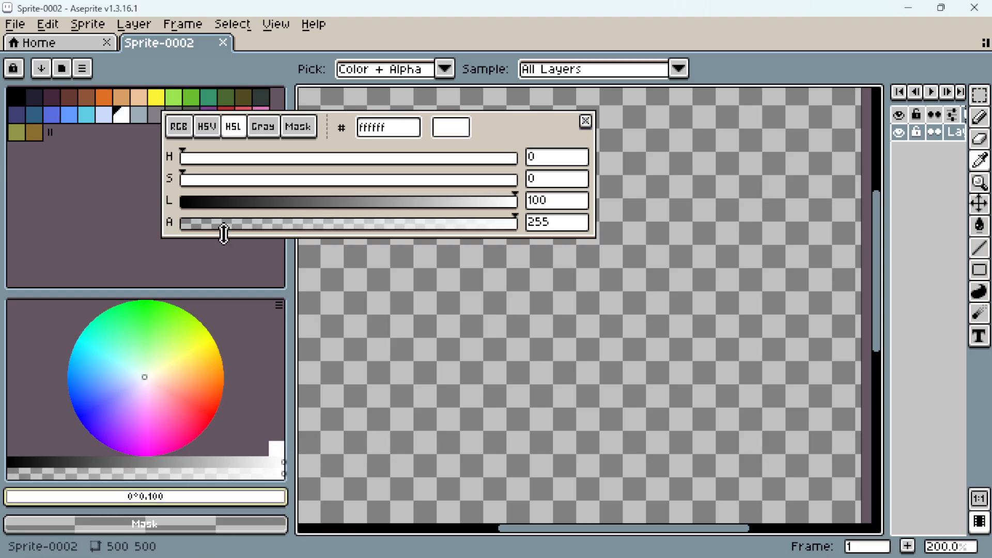
{"action": "left_click", "coordinate": [205, 129]}
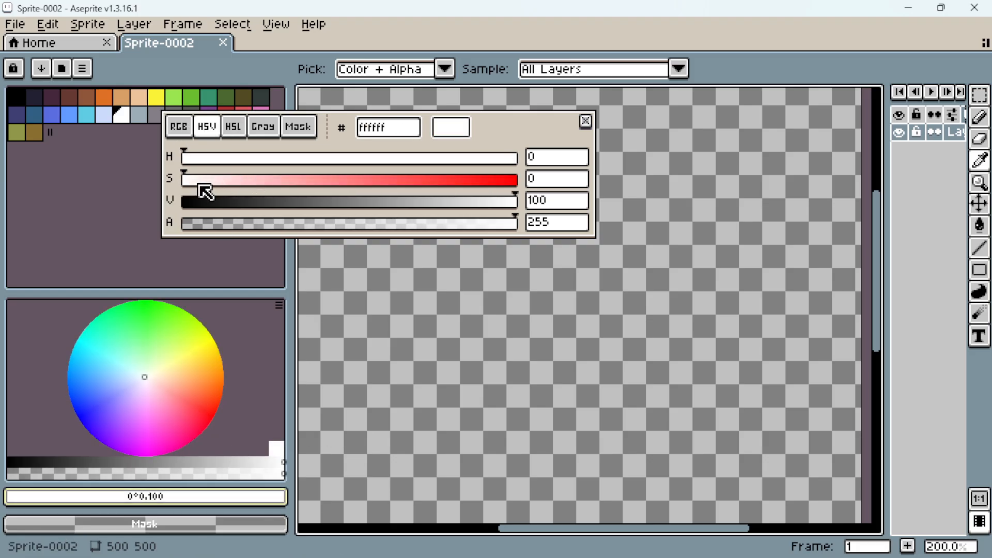
{"action": "left_click", "coordinate": [232, 129]}
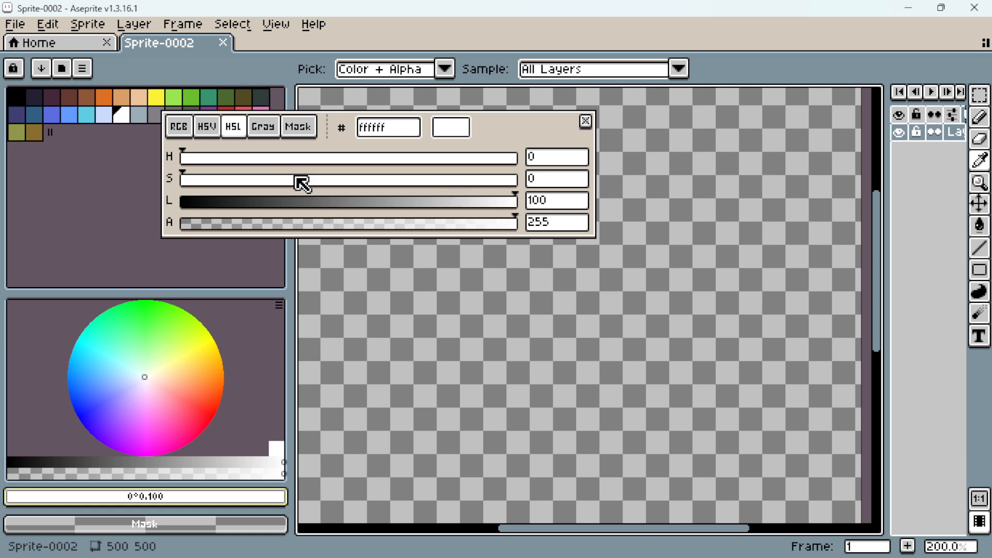
{"action": "left_click", "coordinate": [209, 129]}
- Pick pure red on the colour wheel, lower its HSV saturation to the pink #ffbdbd, and inspect it in HSL mode
{"action": "left_click", "coordinate": [215, 401]}
{"action": "left_click", "coordinate": [226, 422]}
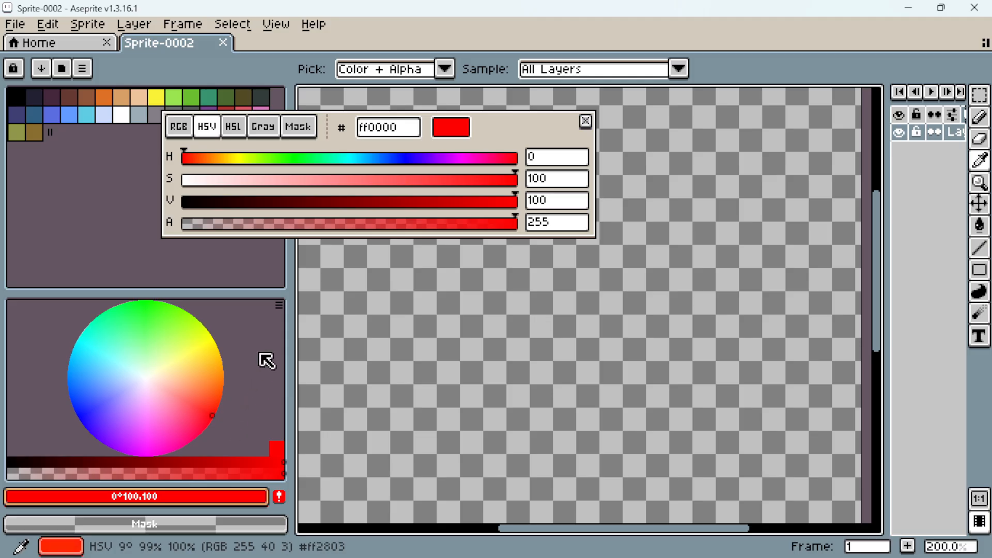
{"action": "mouse_move", "coordinate": [505, 178]}
{"action": "left_mouse_down"}
{"action": "mouse_move", "coordinate": [284, 215]}
{"action": "mouse_move", "coordinate": [269, 204]}
{"action": "left_mouse_up"}
{"action": "left_click", "coordinate": [233, 126]}
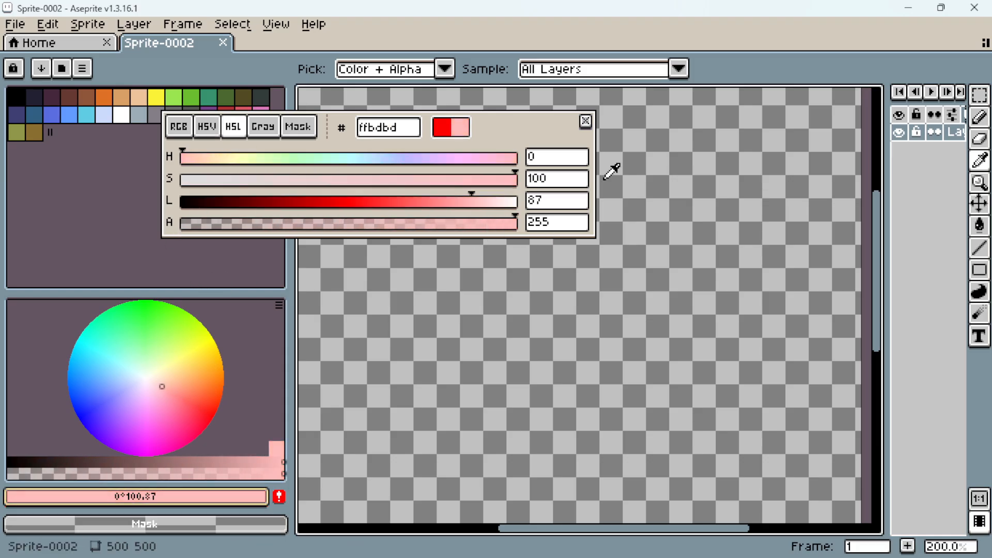
- Set the HSV saturation back to 100 for pure red #ff0000 and view the colour in HSL mode
{"action": "left_click", "coordinate": [206, 126]}
{"action": "left_click_drag", "start_coordinate": [296, 182], "coordinate": [541, 179]}
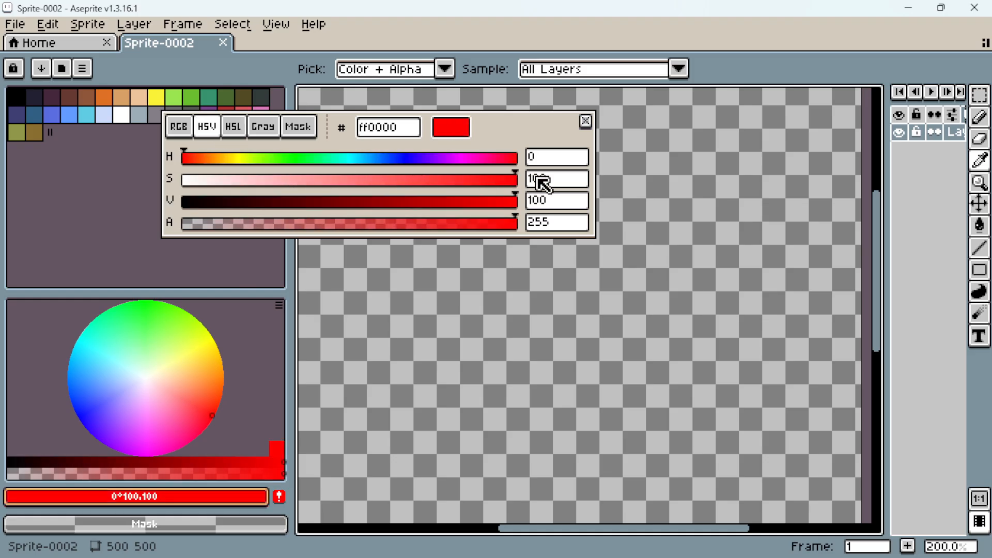
{"action": "left_click", "coordinate": [238, 131]}
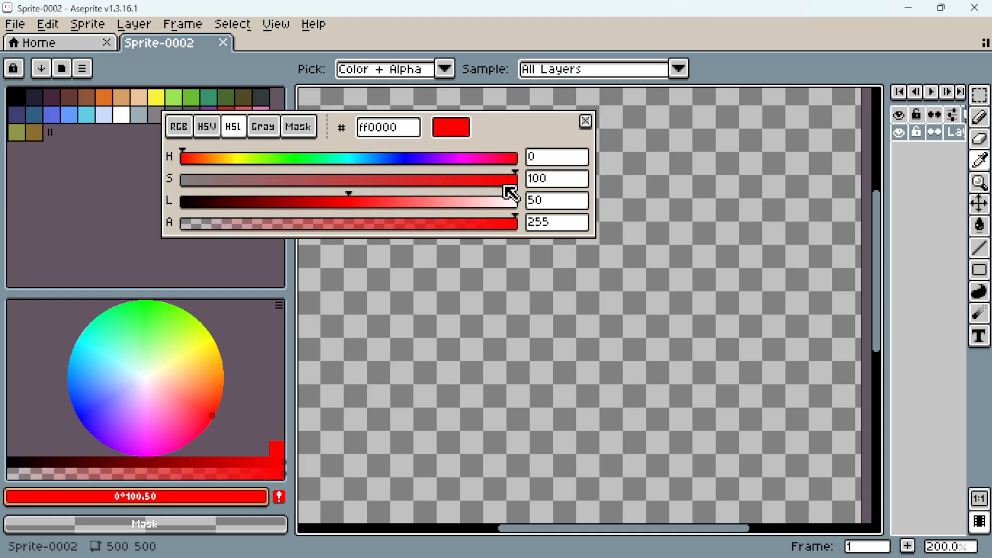
- Lower the red's HSL saturation to 62, check the muted colour in HSV mode, and reduce the HSL saturation further towards grey
{"action": "left_click_drag", "start_coordinate": [507, 183], "coordinate": [395, 212]}
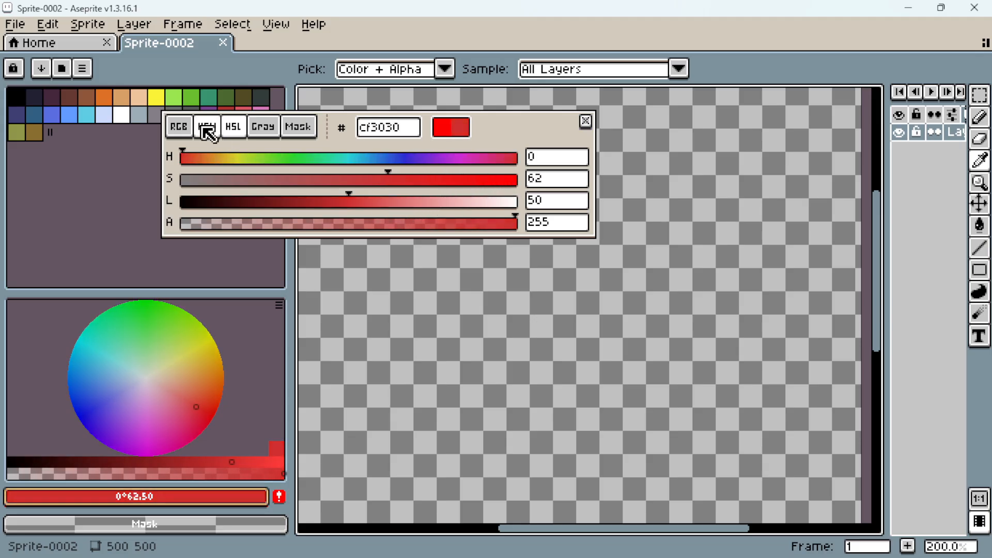
{"action": "left_click", "coordinate": [207, 127]}
{"action": "left_click", "coordinate": [233, 127]}
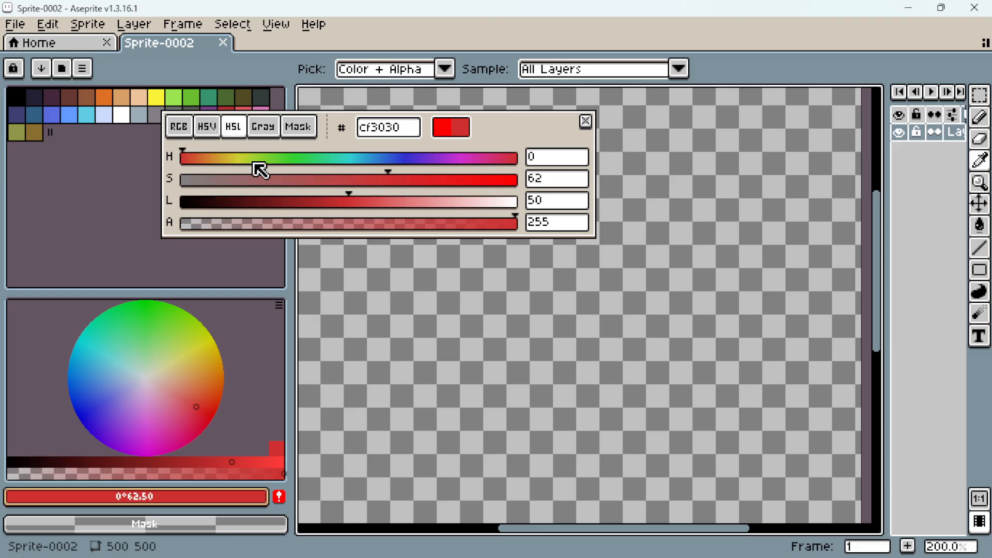
{"action": "left_click_drag", "start_coordinate": [387, 181], "coordinate": [195, 254]}
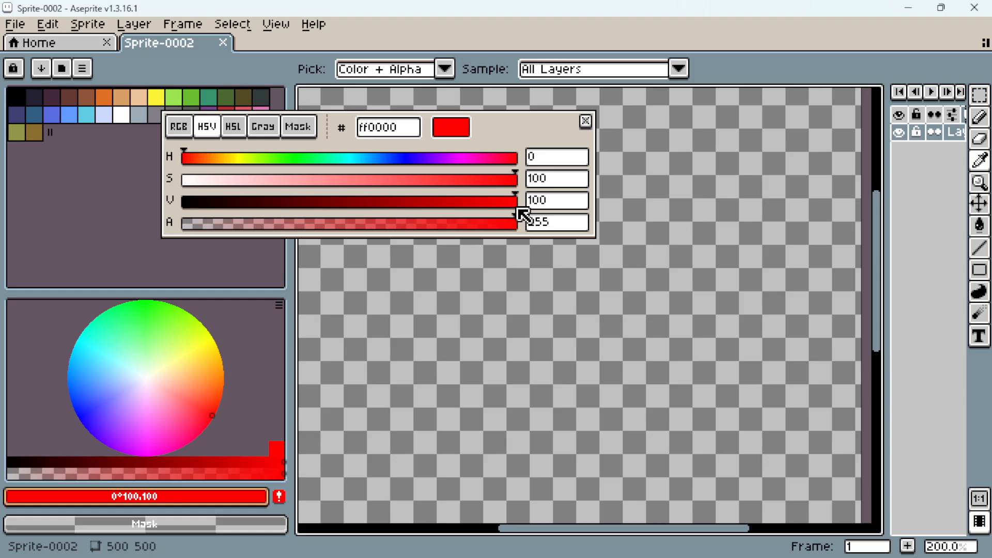
- Compare pure red in HSL and HSV, lower its HSV value to the darker red #ab0000, and inspect it in HSL
{"action": "left_click", "coordinate": [233, 126]}
{"action": "left_click", "coordinate": [207, 126]}
{"action": "left_click_drag", "start_coordinate": [515, 202], "coordinate": [412, 217]}
{"action": "left_click", "coordinate": [232, 131]}
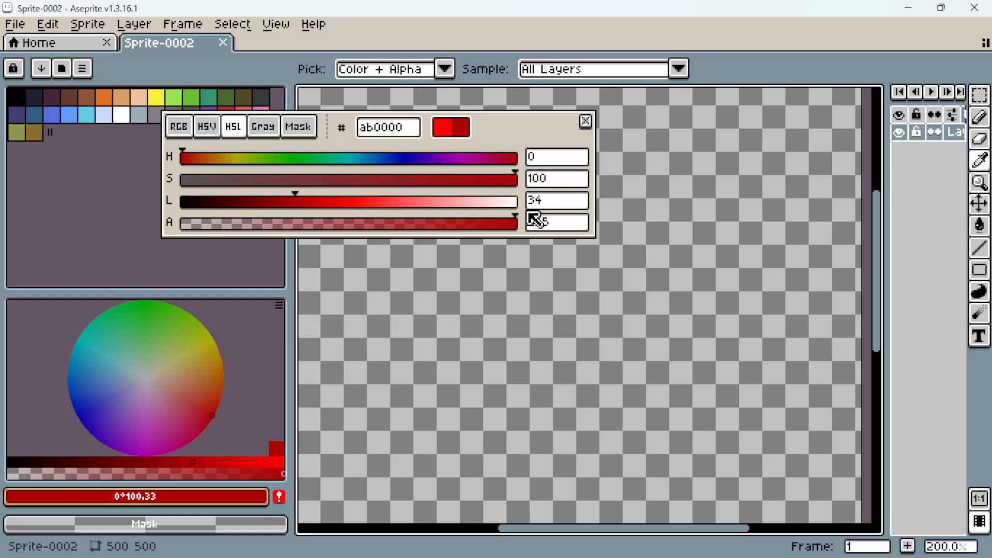
- Lower the HSV value to 39 for the dark red #630000 and inspect its lightness in HSL mode
{"action": "left_click", "coordinate": [216, 129]}
{"action": "left_click", "coordinate": [317, 205]}
{"action": "left_click_drag", "start_coordinate": [317, 204], "coordinate": [313, 204]}
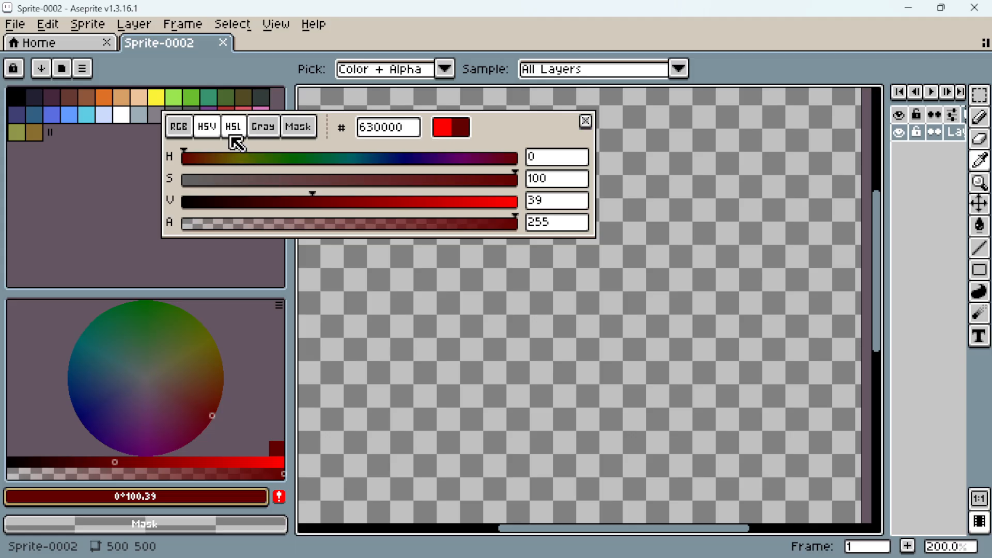
{"action": "left_click", "coordinate": [232, 129]}
- Darken the HSV value to the near-black red #260000, inspect it in HSL, and set the HSV value to 0 for black
{"action": "left_click", "coordinate": [216, 129]}
{"action": "left_click", "coordinate": [231, 204]}
{"action": "left_click", "coordinate": [233, 130]}
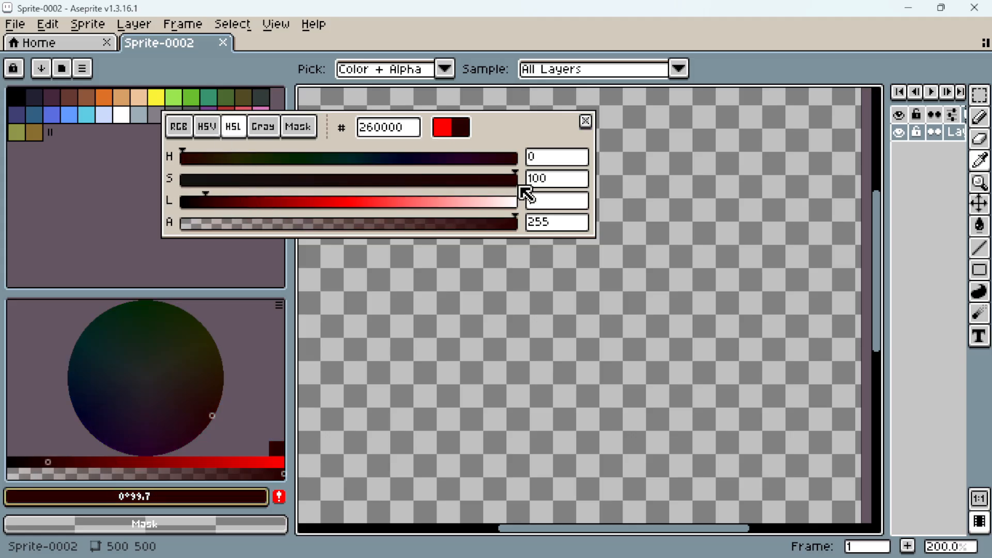
{"action": "left_click", "coordinate": [218, 127]}
{"action": "left_click_drag", "start_coordinate": [235, 196], "coordinate": [186, 206]}
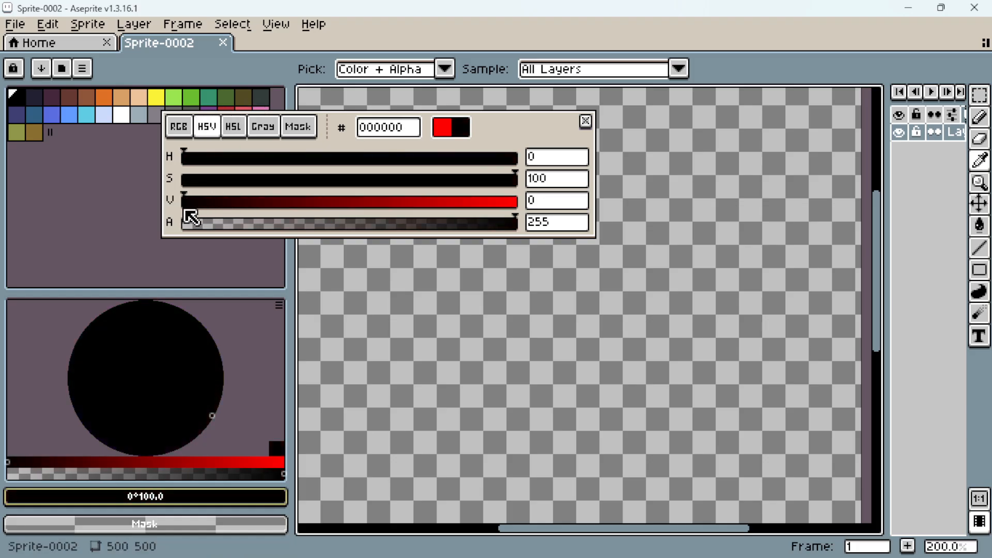
- Raise the HSV value to 100 for pure red #ff0000 and compare it between HSL and HSV modes, ending in HSL
{"action": "left_click_drag", "start_coordinate": [193, 203], "coordinate": [547, 217]}
{"action": "left_click", "coordinate": [233, 127]}
{"action": "left_click", "coordinate": [208, 131]}
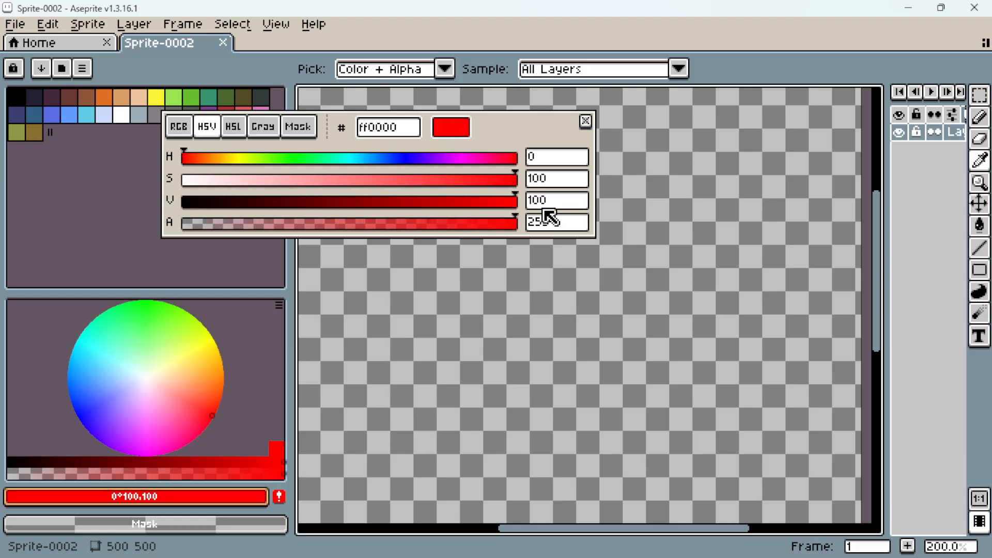
{"action": "left_click", "coordinate": [235, 129]}
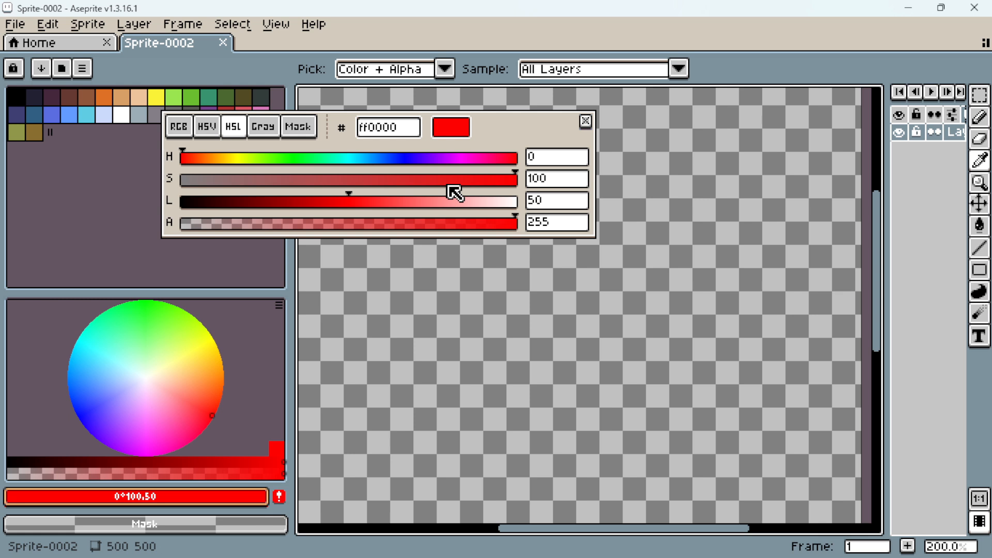
- Set the HSL hue to green at 138, yellow at 59 and blue at 247, and return it to yellow
{"action": "left_click_drag", "start_coordinate": [187, 159], "coordinate": [311, 168]}
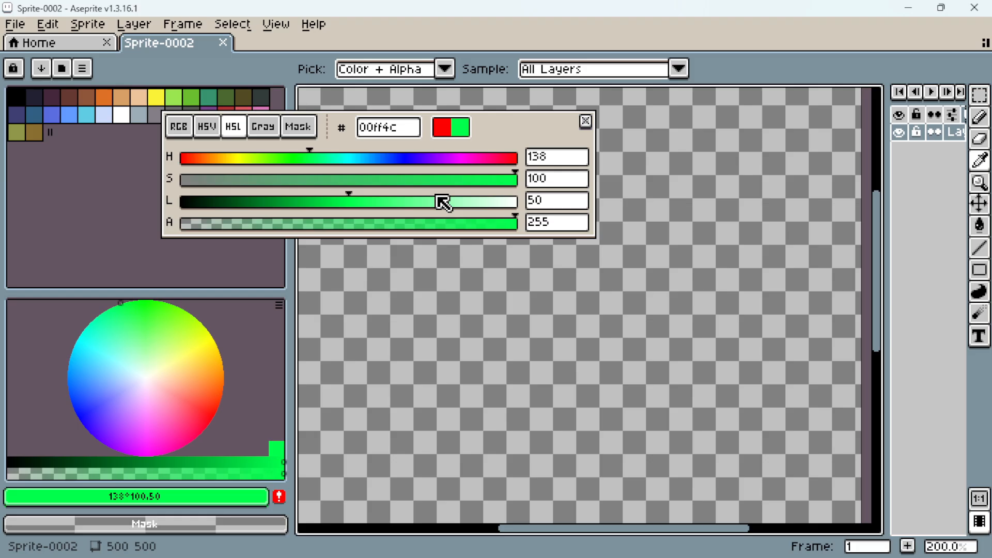
{"action": "left_click", "coordinate": [238, 161]}
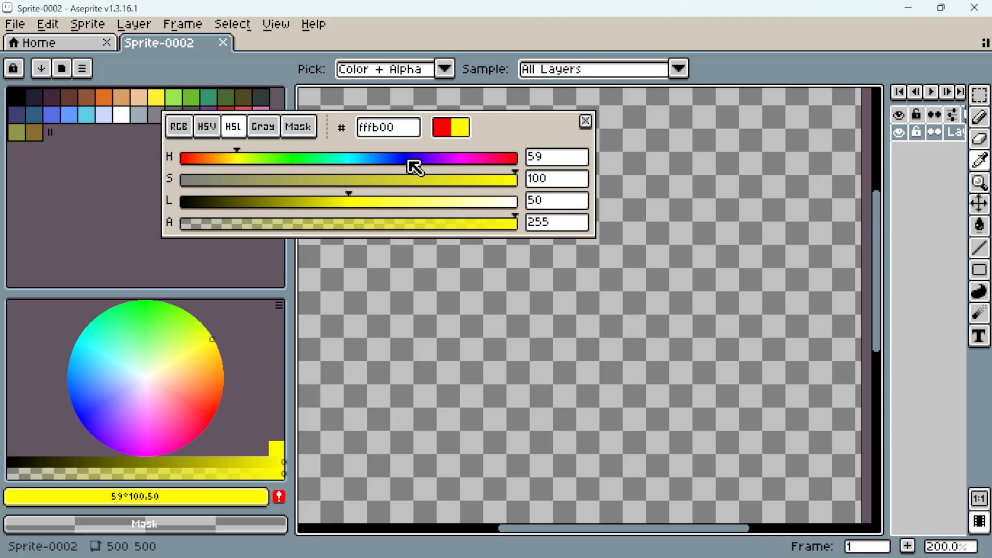
{"action": "left_click_drag", "start_coordinate": [408, 161], "coordinate": [414, 162]}
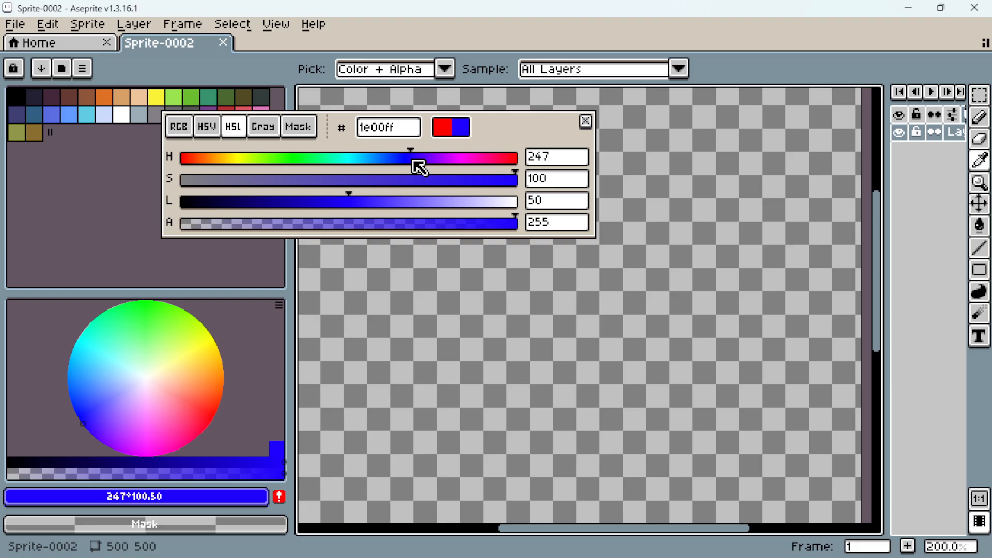
{"action": "left_click", "coordinate": [239, 158]}
{"action": "left_click_drag", "start_coordinate": [239, 158], "coordinate": [242, 160]}
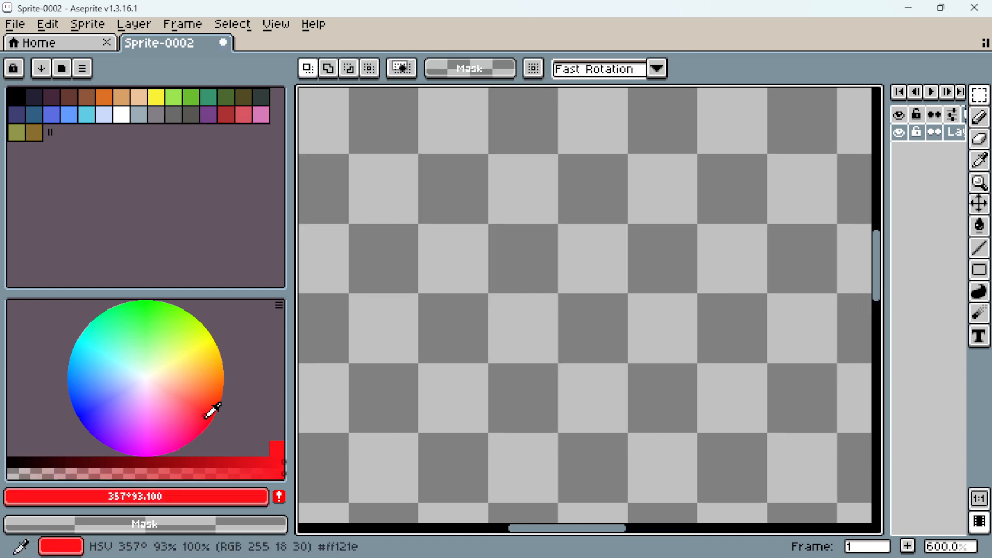
- Shift the colour wheel selection from red to magenta, sample the blue area, and return to magenta at hue 302
{"action": "left_click_drag", "start_coordinate": [211, 409], "coordinate": [174, 461]}
{"action": "left_click_drag", "start_coordinate": [160, 454], "coordinate": [149, 453]}
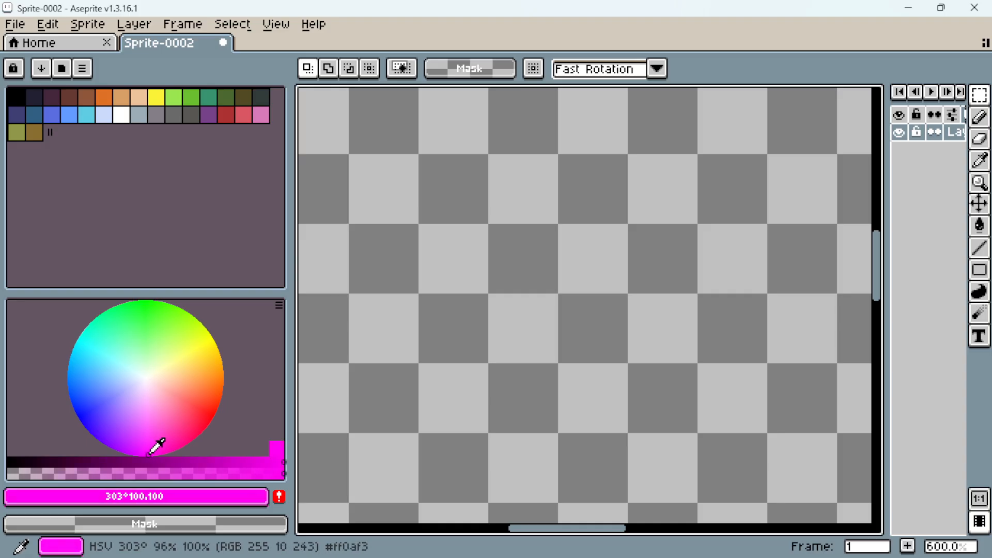
{"action": "left_click", "coordinate": [80, 417]}
{"action": "left_click", "coordinate": [147, 454]}
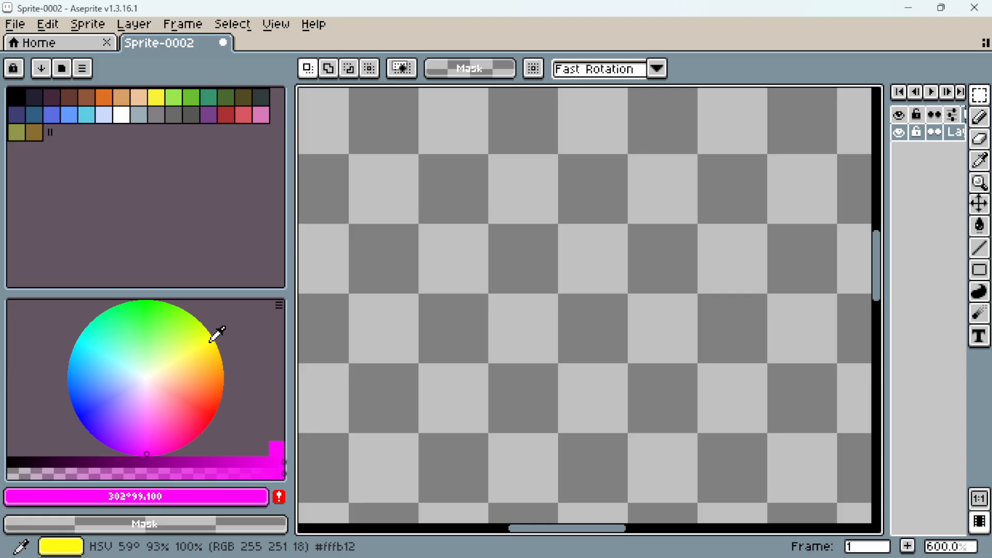
- Sweep the colour wheel selection through greens at hues 101, 111 and 149 to a blue at hue 235, saturation 87
{"action": "left_click", "coordinate": [124, 447]}
{"action": "left_click_drag", "start_coordinate": [124, 448], "coordinate": [169, 307]}
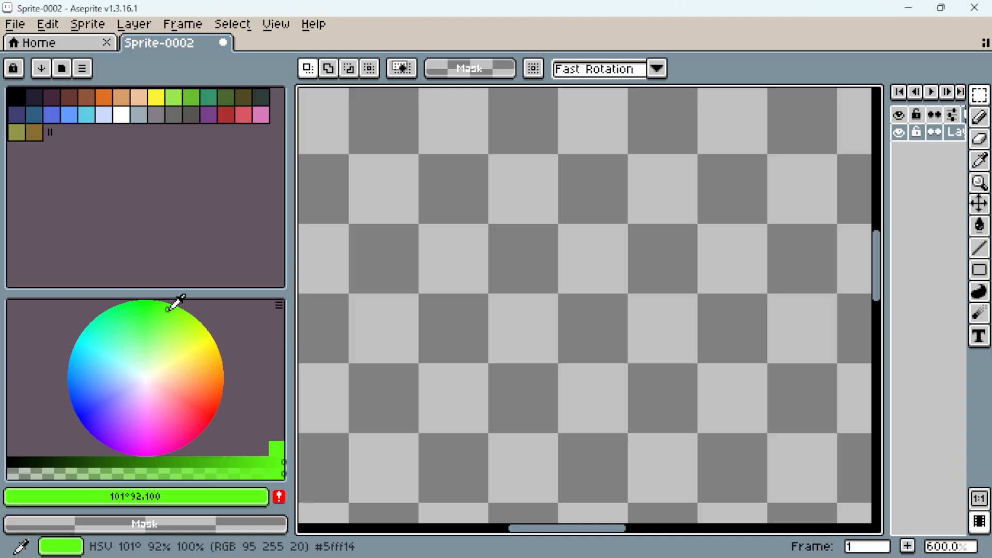
{"action": "left_click_drag", "start_coordinate": [168, 308], "coordinate": [169, 309]}
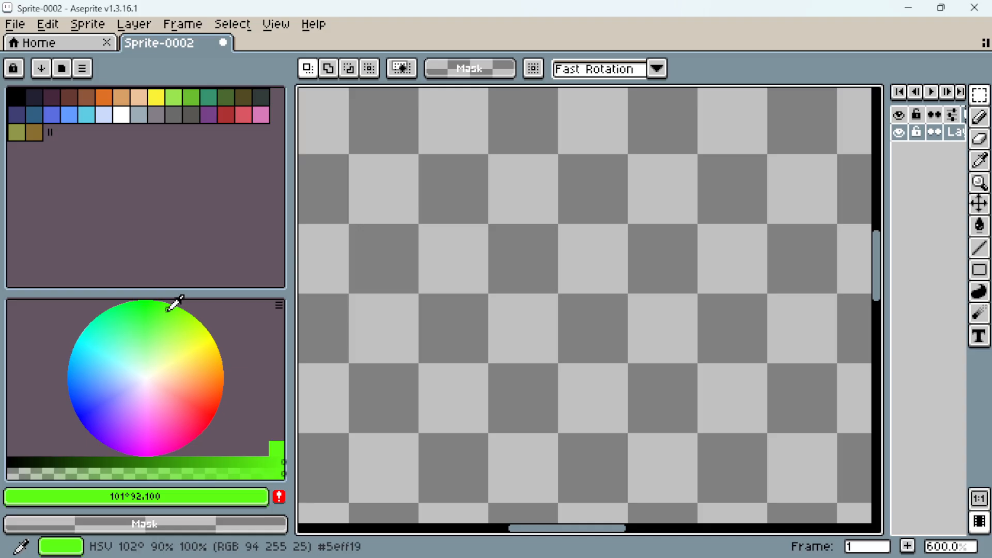
{"action": "mouse_move", "coordinate": [169, 309]}
{"action": "left_mouse_down"}
{"action": "mouse_move", "coordinate": [205, 334]}
{"action": "mouse_move", "coordinate": [155, 313]}
{"action": "left_mouse_up"}
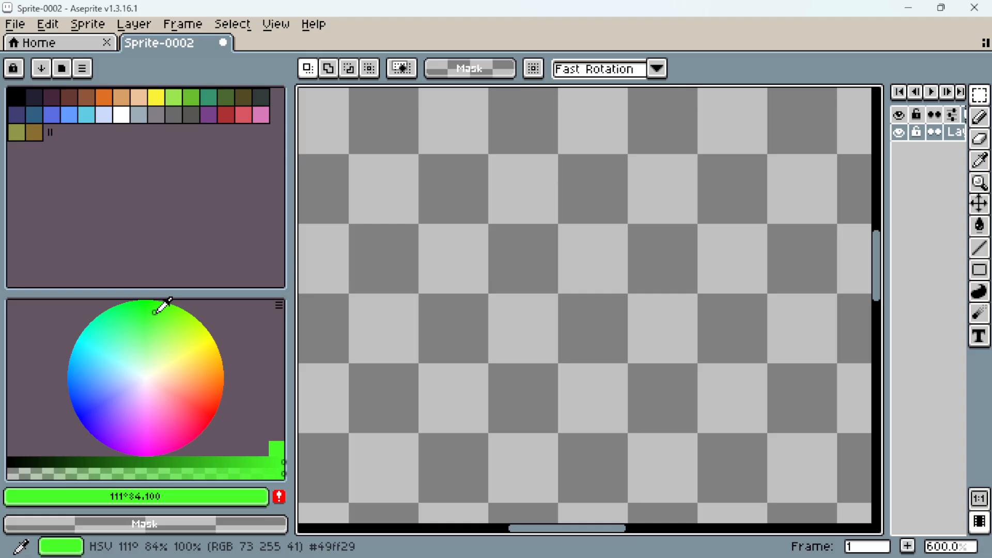
{"action": "left_click_drag", "start_coordinate": [154, 313], "coordinate": [145, 312]}
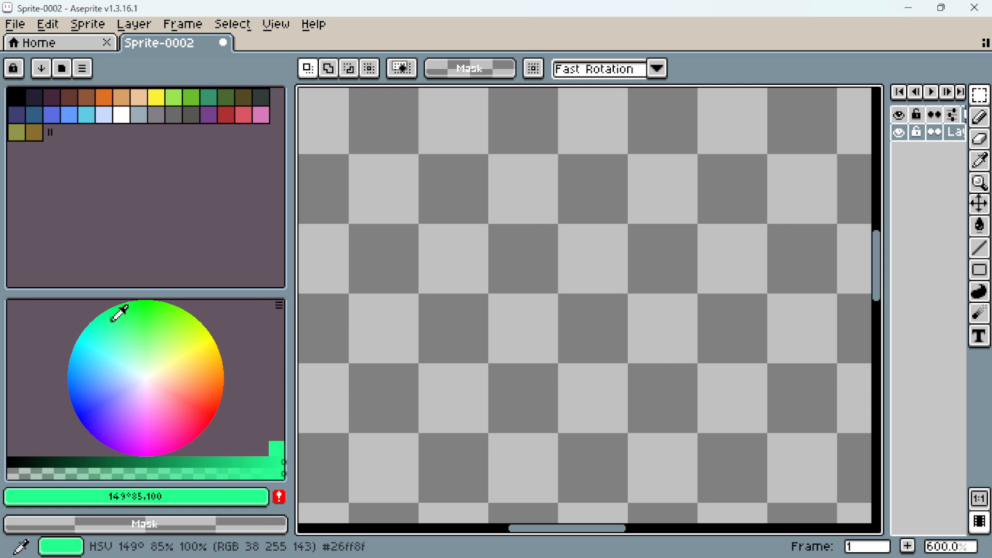
{"action": "left_click_drag", "start_coordinate": [96, 335], "coordinate": [83, 405]}
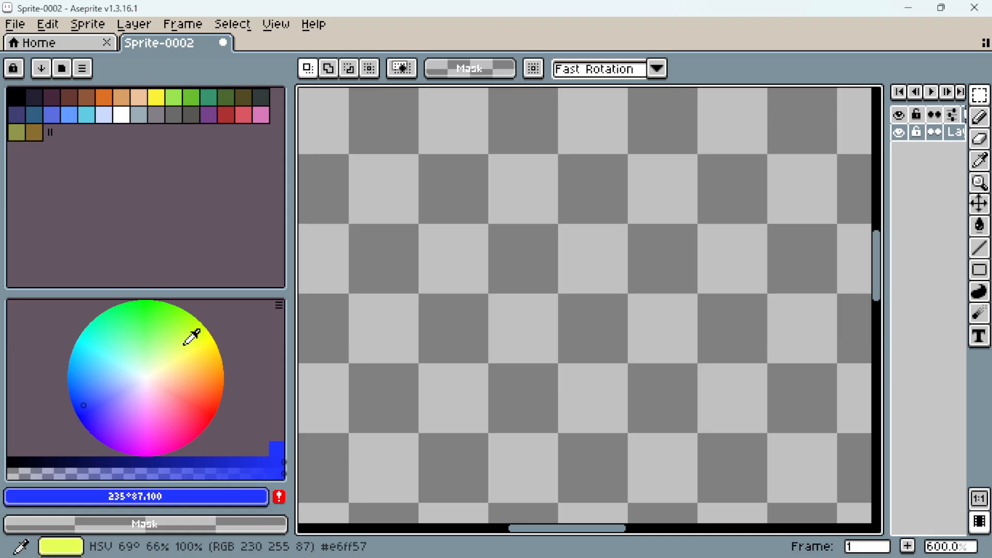
- Sweep the colour wheel selection from green to blue at hue 242, ending on pink at hue 322, saturation 88
{"action": "left_click", "coordinate": [106, 331]}
{"action": "left_click_drag", "start_coordinate": [120, 324], "coordinate": [86, 415]}
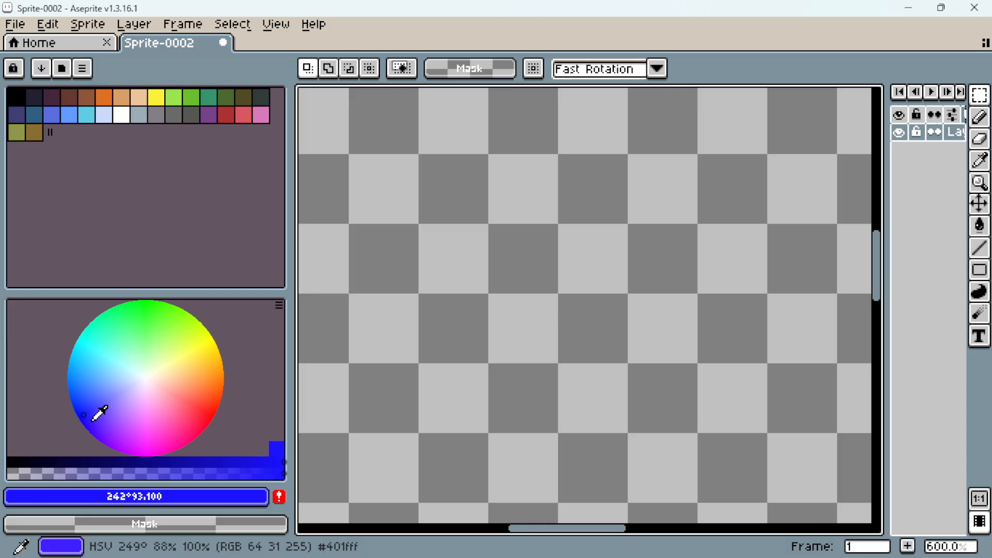
{"action": "left_click_drag", "start_coordinate": [171, 428], "coordinate": [172, 439]}
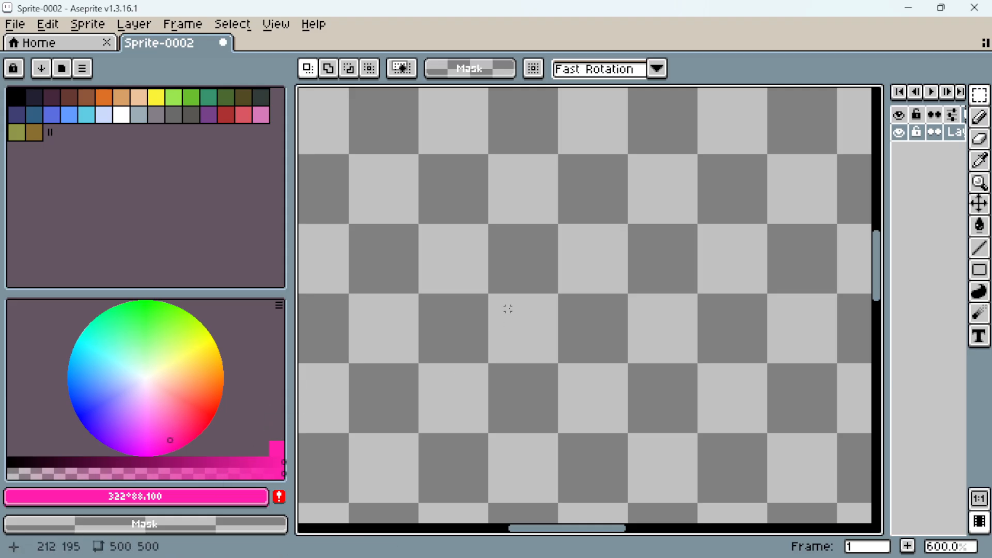
- Paint a single pink dot on the canvas with the 6 px Pencil
{"action": "scroll", "coordinate": [508, 309], "scroll_direction": "up", "scroll_amount": 2}
{"action": "left_click_drag", "start_coordinate": [508, 309], "coordinate": [504, 327]}
{"action": "key", "text": "b"}
{"action": "left_click", "coordinate": [537, 230]}
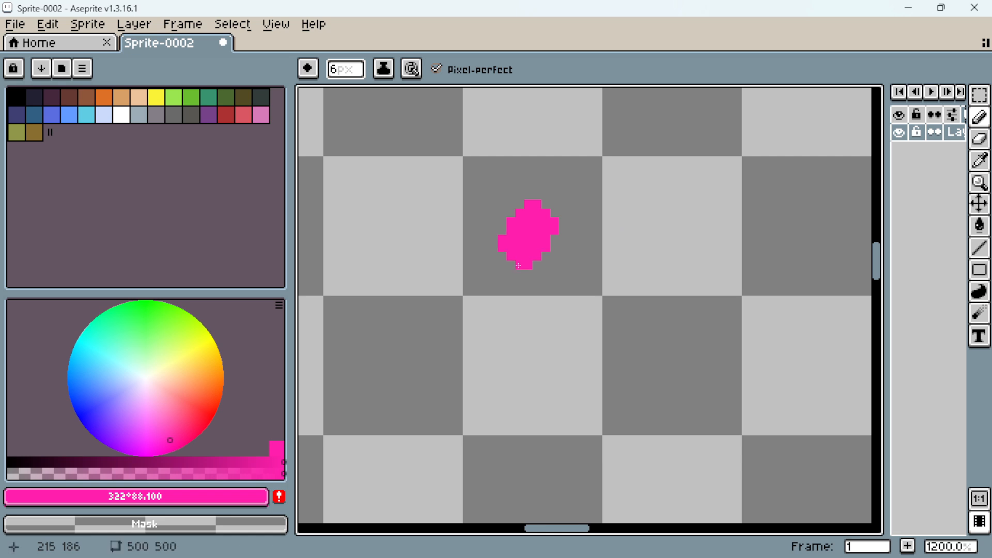
- Open the foreground colour's editor in HSV mode and move it clear of the colour wheel
{"action": "left_click", "coordinate": [216, 494]}
{"action": "mouse_move", "coordinate": [182, 382]}
{"action": "left_mouse_down"}
{"action": "mouse_move", "coordinate": [257, 197]}
{"action": "mouse_move", "coordinate": [224, 96]}
{"action": "left_mouse_up"}
{"action": "left_click_drag", "start_coordinate": [520, 223], "coordinate": [513, 238]}
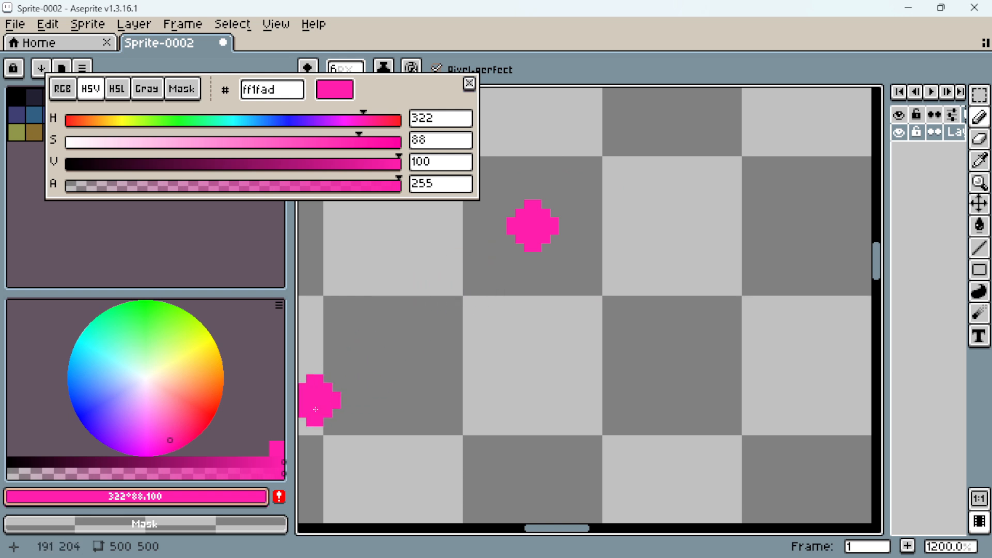
- Try darker shades of the pink on the value bar and restore full brightness
{"action": "left_click", "coordinate": [278, 460]}
{"action": "mouse_move", "coordinate": [278, 461]}
{"action": "left_mouse_down"}
{"action": "mouse_move", "coordinate": [36, 460]}
{"action": "mouse_move", "coordinate": [294, 462]}
{"action": "mouse_move", "coordinate": [54, 461]}
{"action": "mouse_move", "coordinate": [148, 461]}
{"action": "left_mouse_up"}
{"action": "left_click_drag", "start_coordinate": [218, 475], "coordinate": [333, 465]}
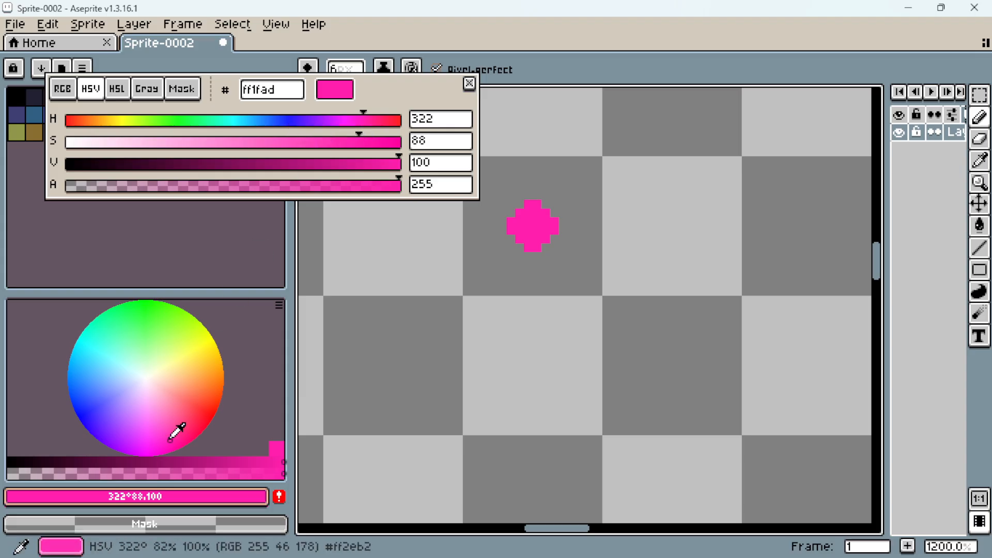
- Shift the hue to 303, set the HSL lightness to 48, and paint a magenta dot beside the pink one
{"action": "left_click_drag", "start_coordinate": [361, 126], "coordinate": [354, 127]}
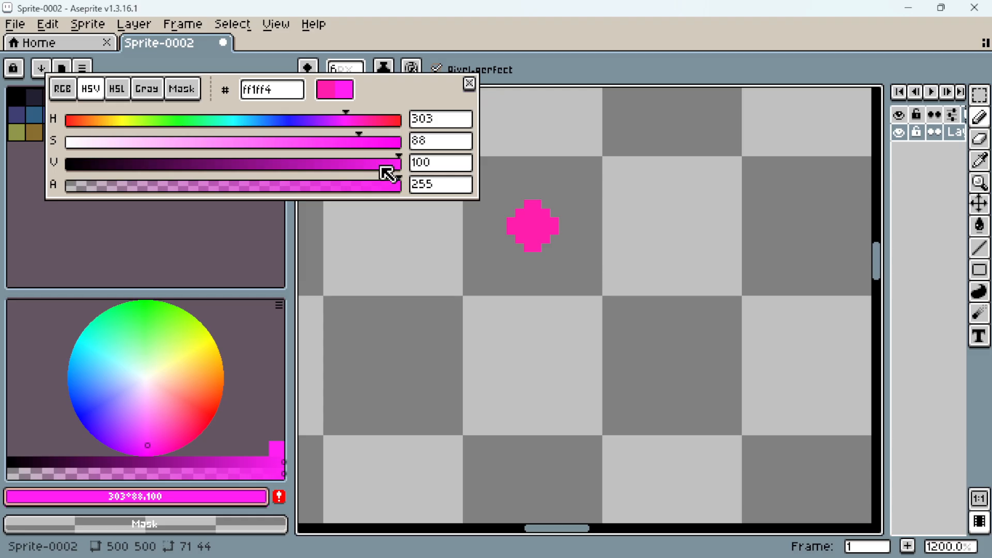
{"action": "left_click", "coordinate": [118, 91]}
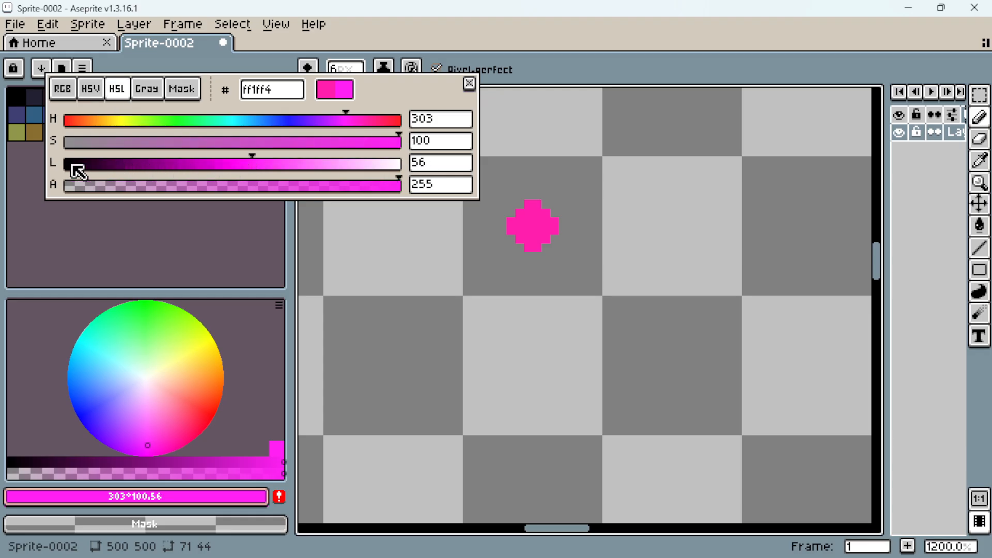
{"action": "left_click_drag", "start_coordinate": [247, 169], "coordinate": [227, 171]}
{"action": "left_click", "coordinate": [483, 209]}
{"action": "left_click", "coordinate": [481, 230]}
{"action": "key", "text": "space"}
{"action": "left_click_drag", "start_coordinate": [533, 230], "coordinate": [591, 264]}
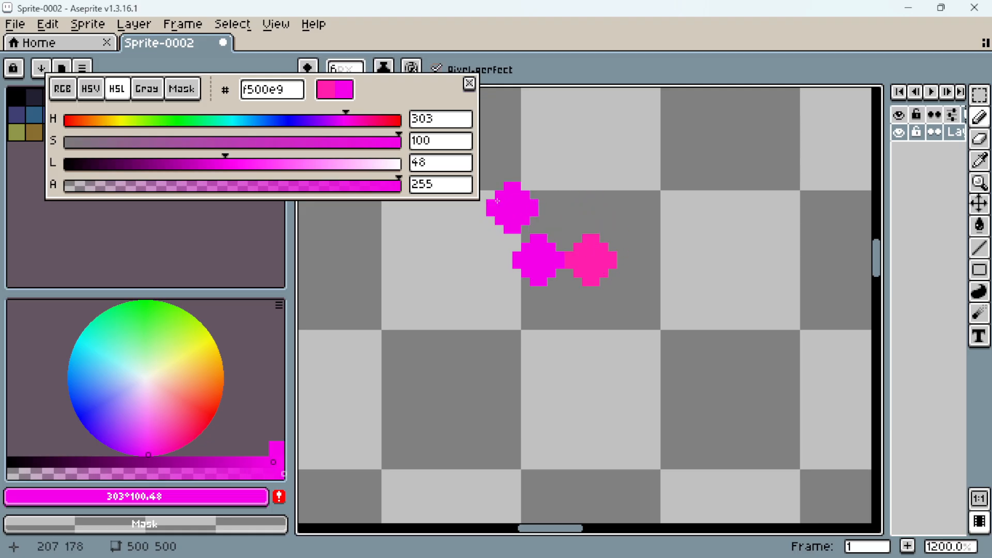
- Extend the ramp with a dot at hue 295, lightness 44, and another shifted slightly further towards blue and darker
{"action": "left_click_drag", "start_coordinate": [347, 124], "coordinate": [342, 125]}
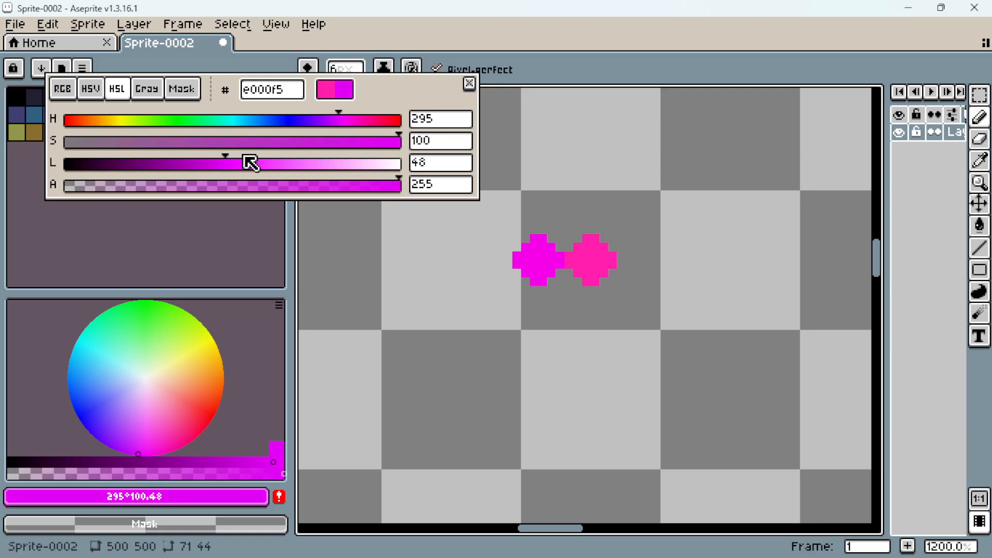
{"action": "left_click_drag", "start_coordinate": [234, 171], "coordinate": [221, 175]}
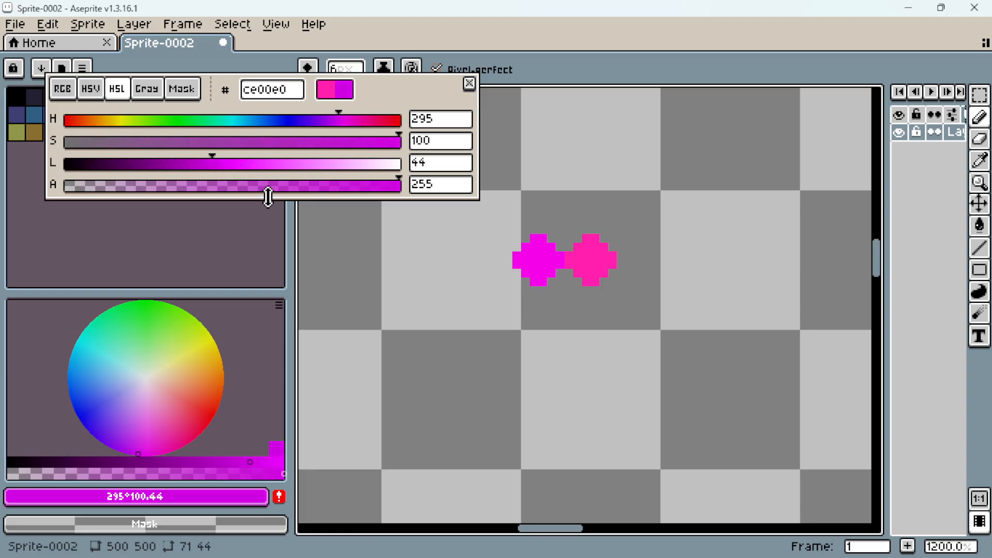
{"action": "left_click", "coordinate": [485, 259]}
{"action": "left_click_drag", "start_coordinate": [336, 124], "coordinate": [331, 124]}
{"action": "left_click_drag", "start_coordinate": [212, 165], "coordinate": [203, 164]}
{"action": "left_click", "coordinate": [434, 260]}
- Set the hue to 279 and lightness to 38, and add a purple dot to the dark end of the ramp
{"action": "left_click_drag", "start_coordinate": [332, 124], "coordinate": [325, 124]}
{"action": "left_click_drag", "start_coordinate": [202, 164], "coordinate": [194, 164]}
{"action": "left_click", "coordinate": [382, 270]}
{"action": "left_click", "coordinate": [382, 261]}
- Continue the ramp with two darker, bluer dots, #4500ad and #1d008f
{"action": "left_click_drag", "start_coordinate": [476, 299], "coordinate": [687, 335]}
{"action": "left_click_drag", "start_coordinate": [193, 162], "coordinate": [180, 162]}
{"action": "left_click_drag", "start_coordinate": [325, 122], "coordinate": [299, 124]}
{"action": "left_click", "coordinate": [542, 294]}
{"action": "left_click_drag", "start_coordinate": [178, 164], "coordinate": [161, 164]}
{"action": "left_click", "coordinate": [489, 294]}
- Finish the dark end with dots at hue 244, lightness 18, and hue 238, lightness 6
{"action": "left_click_drag", "start_coordinate": [300, 124], "coordinate": [293, 124]}
{"action": "left_click_drag", "start_coordinate": [158, 164], "coordinate": [126, 164]}
{"action": "left_click", "coordinate": [462, 303]}
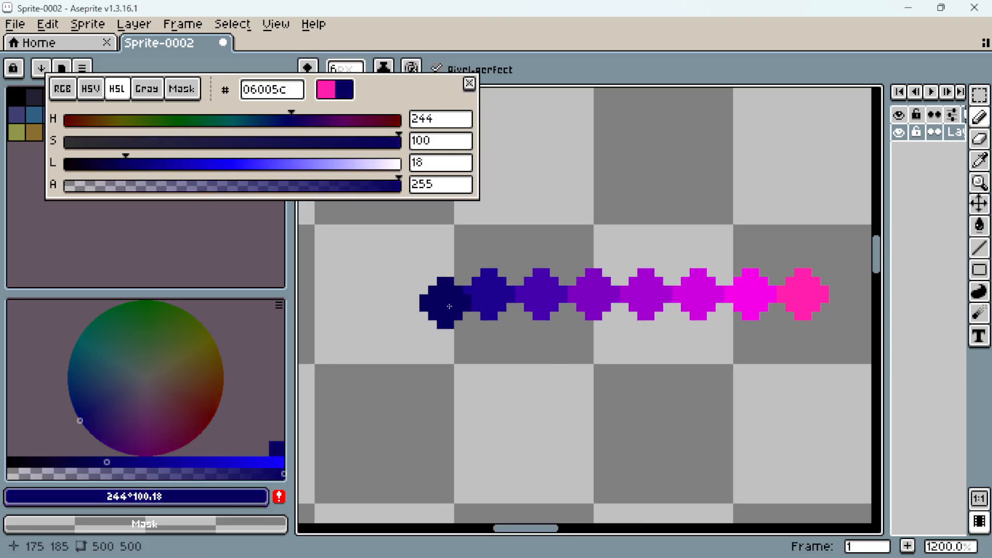
{"action": "left_click_drag", "start_coordinate": [292, 124], "coordinate": [286, 124]}
{"action": "left_click_drag", "start_coordinate": [126, 165], "coordinate": [86, 165]}
{"action": "left_click", "coordinate": [385, 295]}
- Sample the ramp's dots from pink to near-black with the Eyedropper to compare their HSL hue and lightness
{"action": "scroll", "coordinate": [562, 313], "scroll_direction": "down", "scroll_amount": 3}
{"action": "key", "text": "space"}
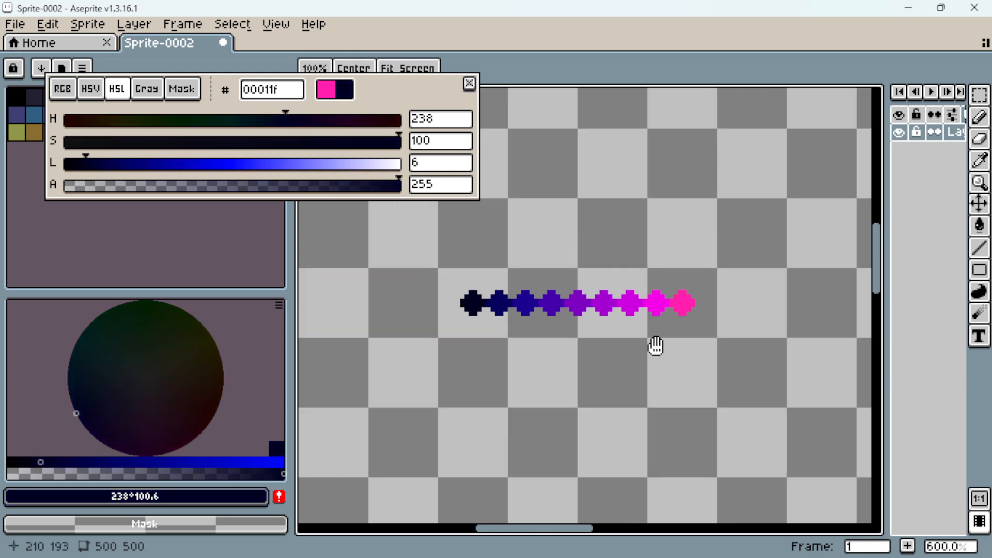
{"action": "left_click_drag", "start_coordinate": [658, 346], "coordinate": [628, 340]}
{"action": "scroll", "coordinate": [574, 332], "scroll_direction": "up", "scroll_amount": 1}
{"action": "left_click_drag", "start_coordinate": [532, 324], "coordinate": [510, 326]}
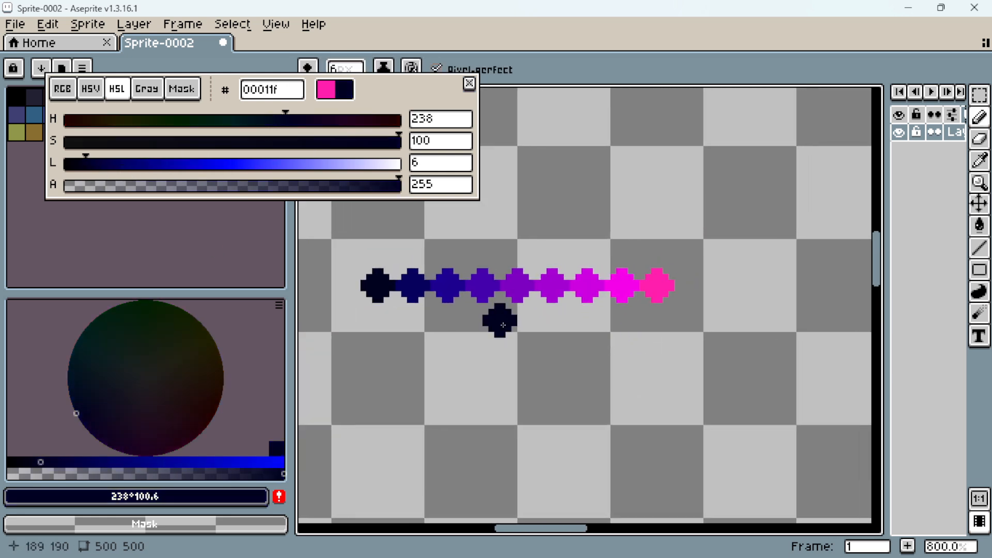
{"action": "key", "text": "i"}
{"action": "left_click", "coordinate": [657, 281]}
{"action": "left_click", "coordinate": [635, 277]}
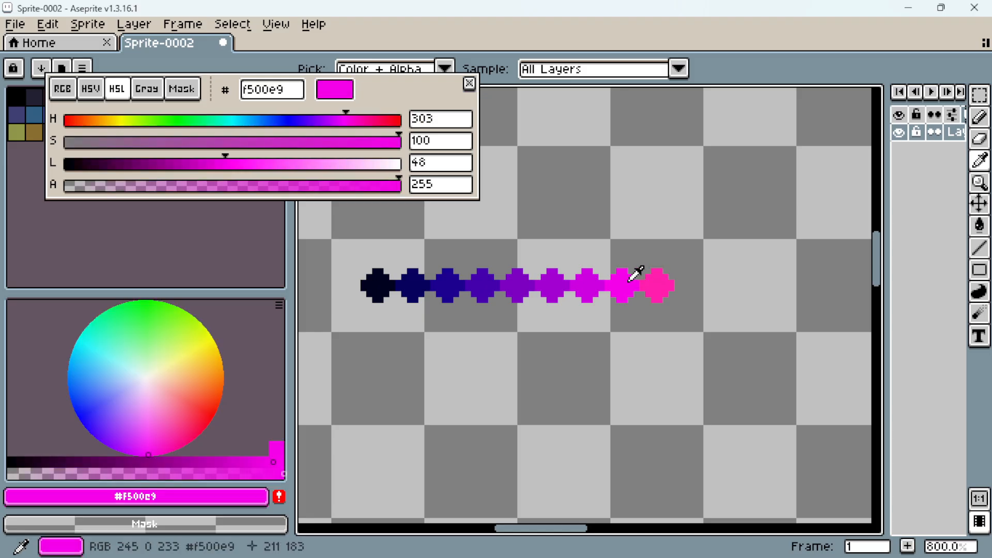
{"action": "left_click", "coordinate": [599, 276]}
{"action": "left_click", "coordinate": [552, 279]}
{"action": "left_click", "coordinate": [516, 279]}
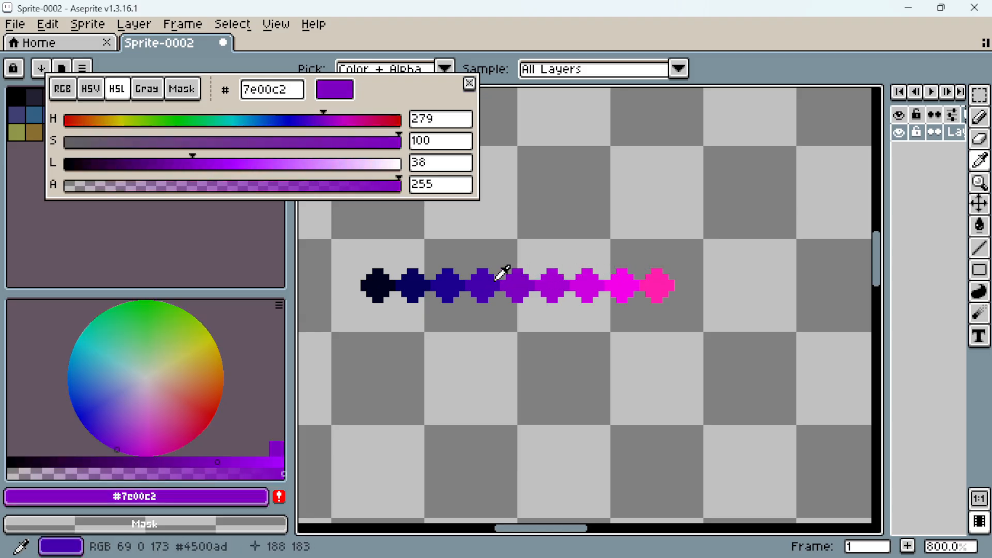
{"action": "left_click", "coordinate": [483, 279]}
{"action": "left_click", "coordinate": [445, 282]}
{"action": "left_click", "coordinate": [414, 282]}
{"action": "left_click", "coordinate": [382, 282]}
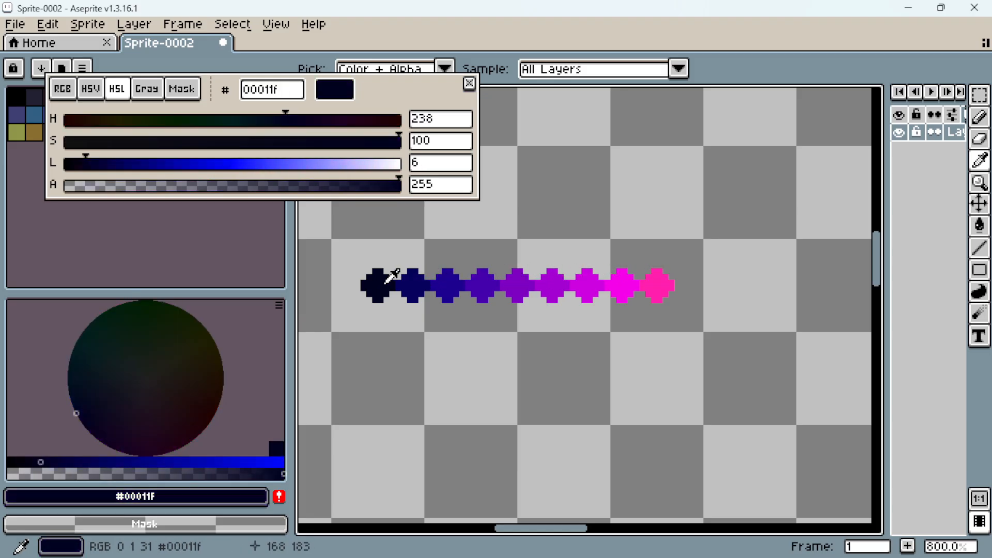
- Sample the dots again from the pink end to the darkest, checking how the hue shifts as lightness drops
{"action": "left_click", "coordinate": [656, 278]}
{"action": "left_click", "coordinate": [622, 278]}
{"action": "left_click", "coordinate": [587, 279]}
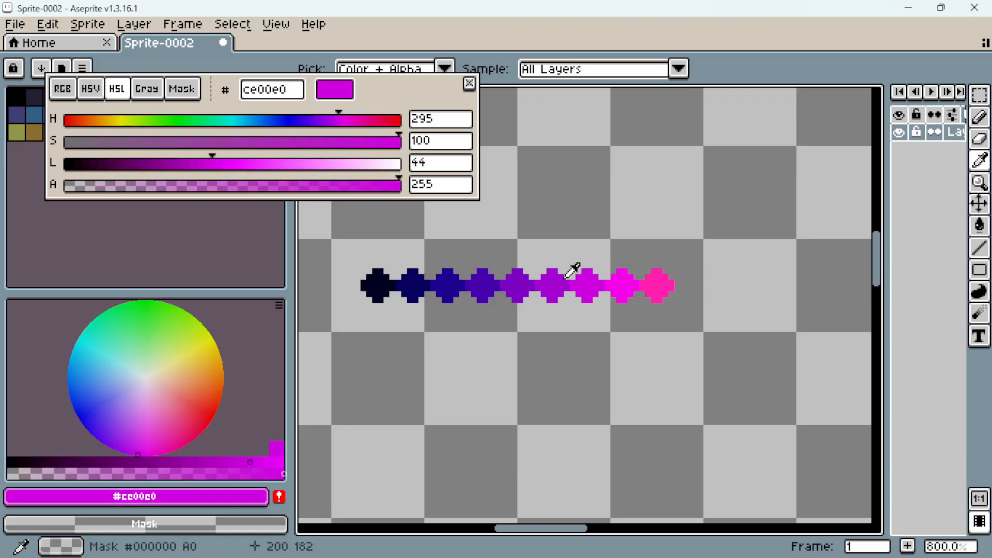
{"action": "left_click", "coordinate": [534, 275]}
{"action": "left_click", "coordinate": [481, 275]}
{"action": "left_click", "coordinate": [447, 277]}
{"action": "left_click", "coordinate": [416, 277]}
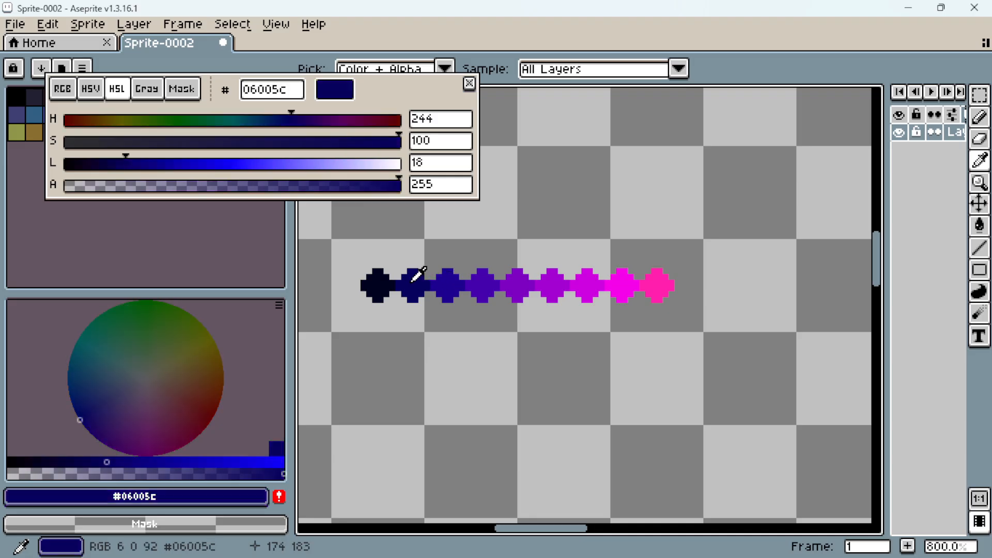
{"action": "left_click", "coordinate": [395, 279]}
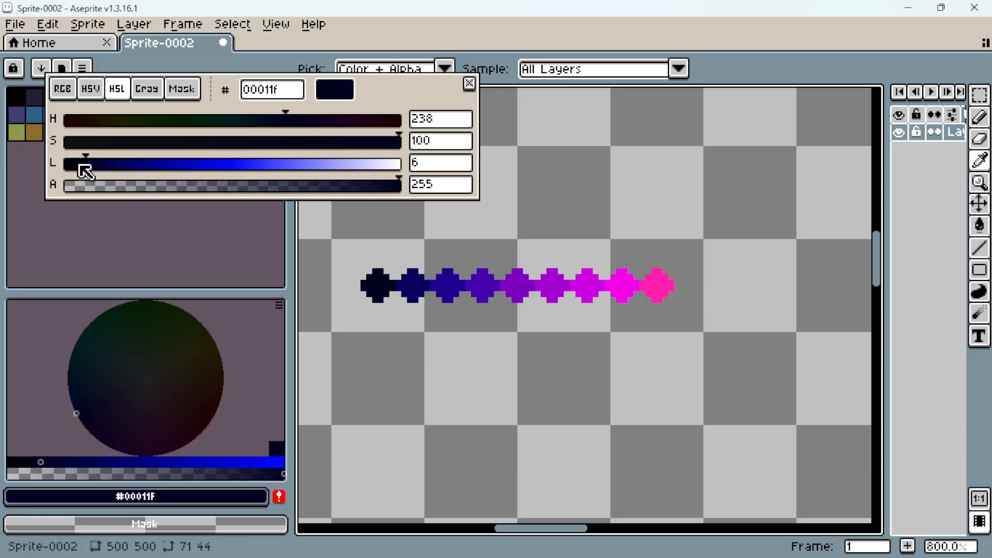
- Run the Eyedropper over the ramp once more, examining the slider positions from pink to dark blue
{"action": "left_click", "coordinate": [656, 283]}
{"action": "left_click", "coordinate": [624, 280]}
{"action": "left_click", "coordinate": [587, 281]}
{"action": "left_click", "coordinate": [552, 279]}
{"action": "left_click", "coordinate": [519, 279]}
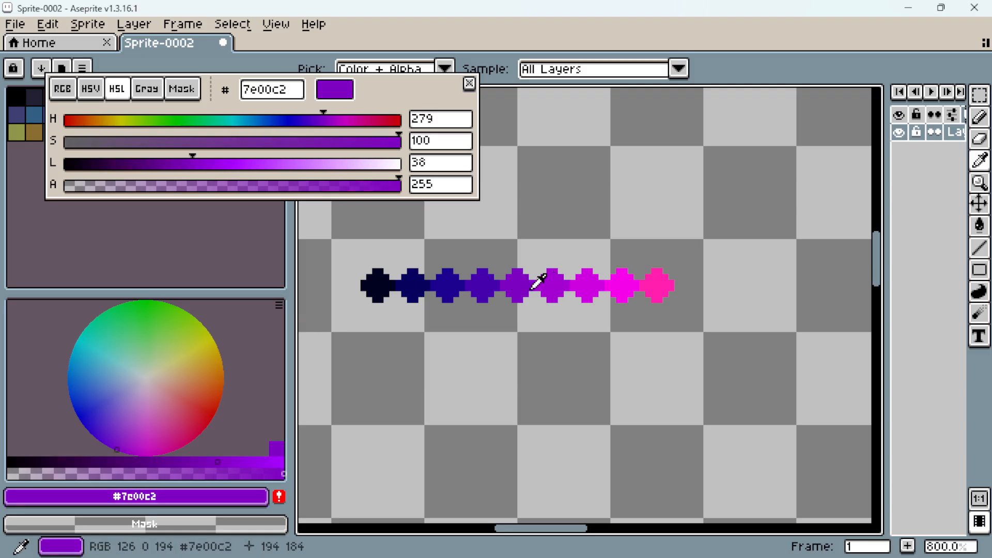
{"action": "left_click", "coordinate": [462, 276]}
{"action": "left_click", "coordinate": [461, 276]}
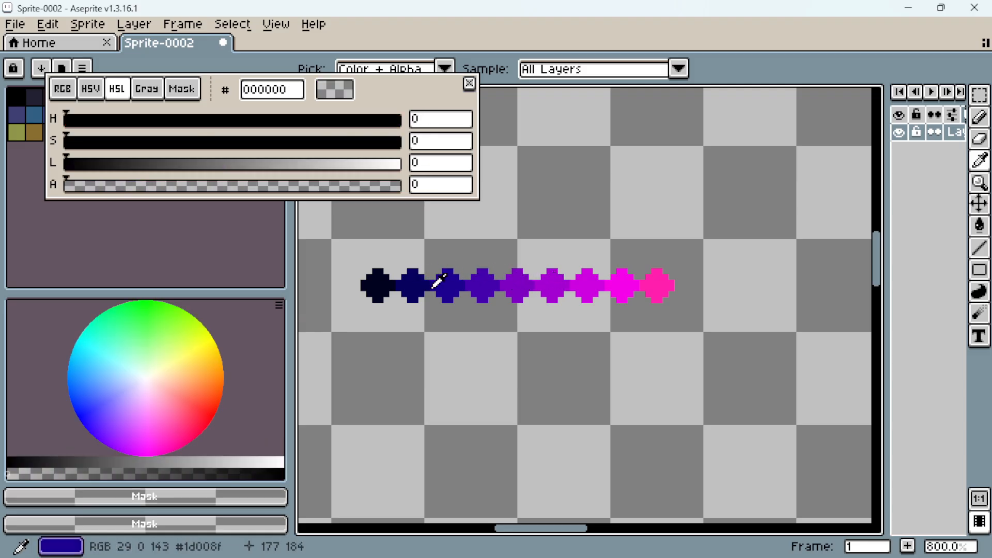
{"action": "left_click", "coordinate": [442, 283]}
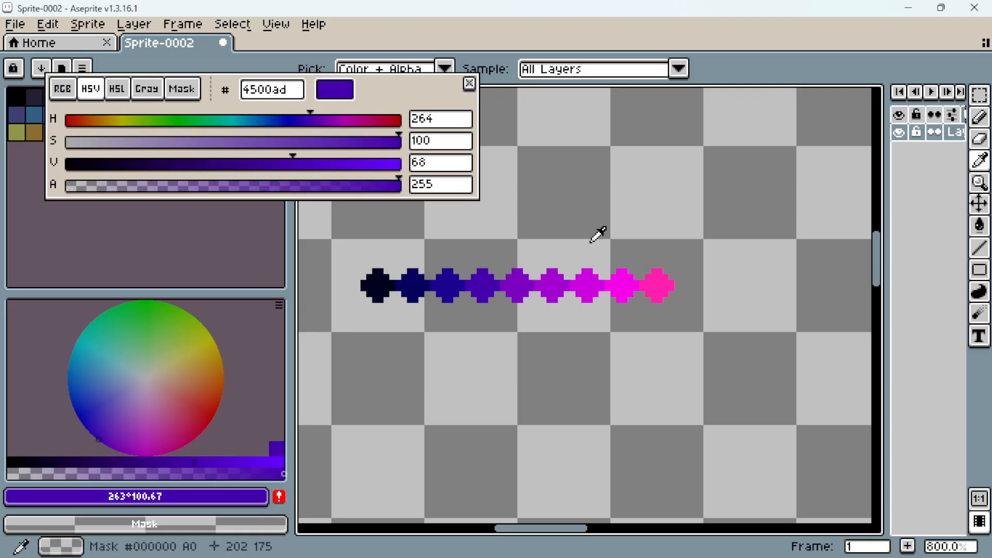
- Close the colour editor, sample the pink dot, and reopen the editor in HSL mode above the ramp
{"action": "left_click", "coordinate": [469, 84]}
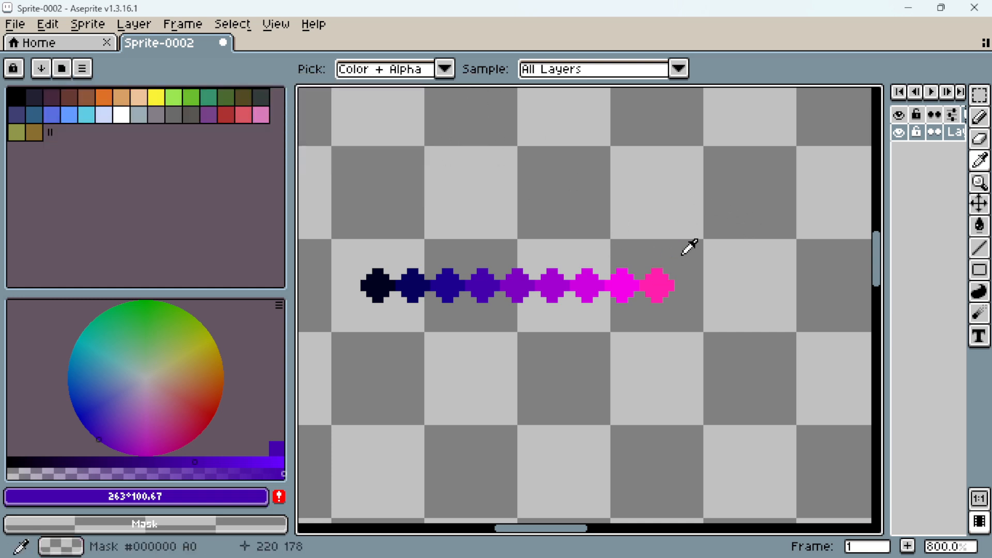
{"action": "left_click", "coordinate": [656, 281]}
{"action": "left_click", "coordinate": [192, 494]}
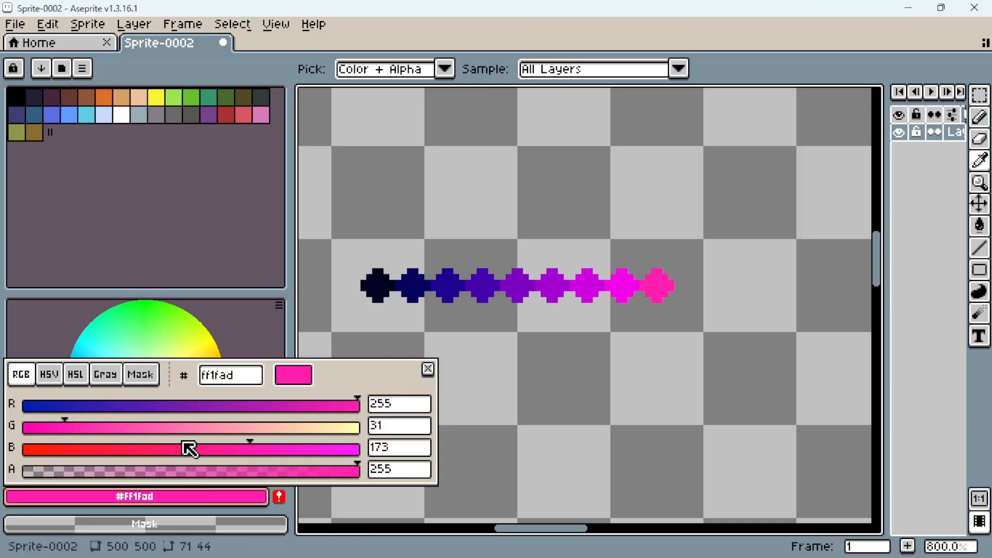
{"action": "left_click", "coordinate": [76, 375]}
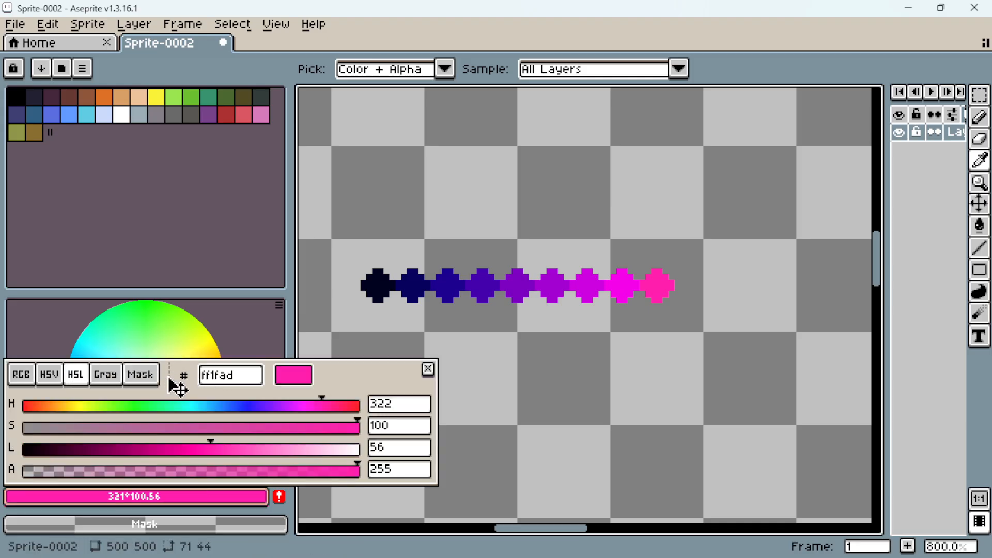
{"action": "left_click_drag", "start_coordinate": [176, 385], "coordinate": [276, 128]}
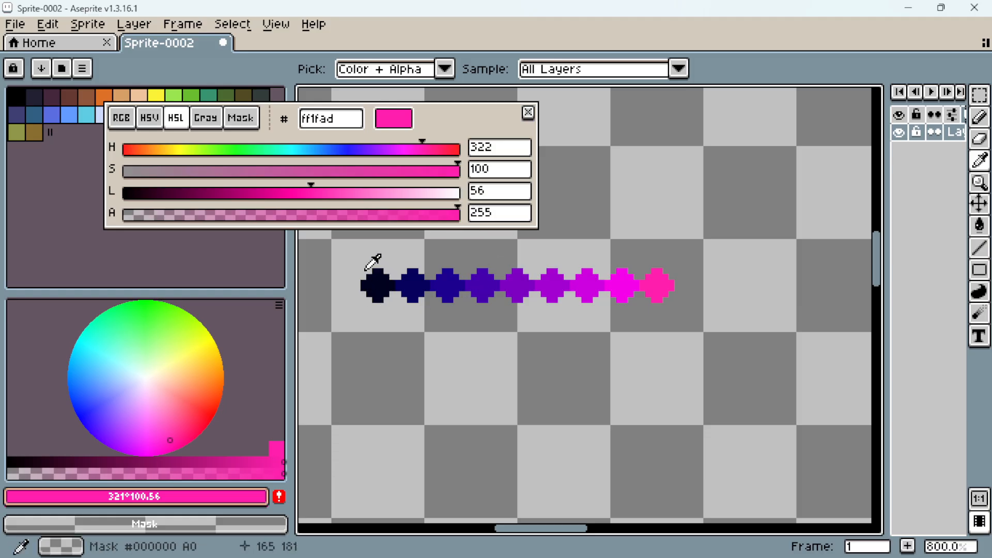
- Sample the darkest dot, set its lightness to 0, and paint a black dot at the ramp's dark end
{"action": "left_click", "coordinate": [388, 275]}
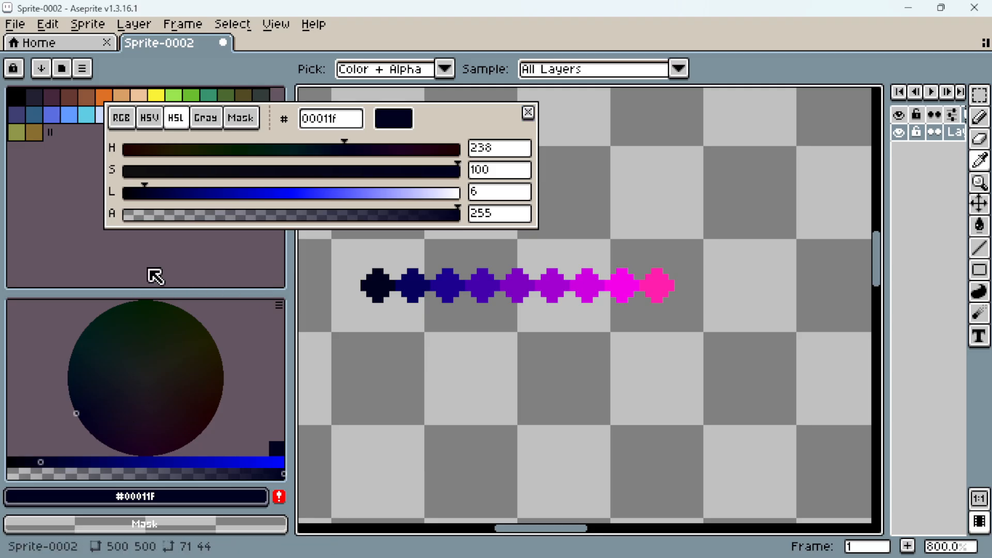
{"action": "left_click_drag", "start_coordinate": [153, 199], "coordinate": [124, 197]}
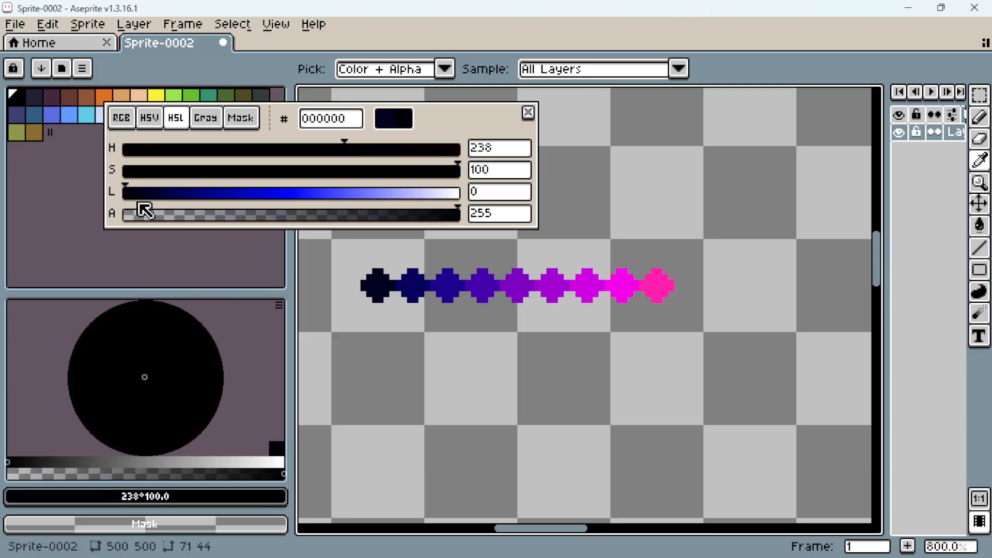
{"action": "key", "text": "b"}
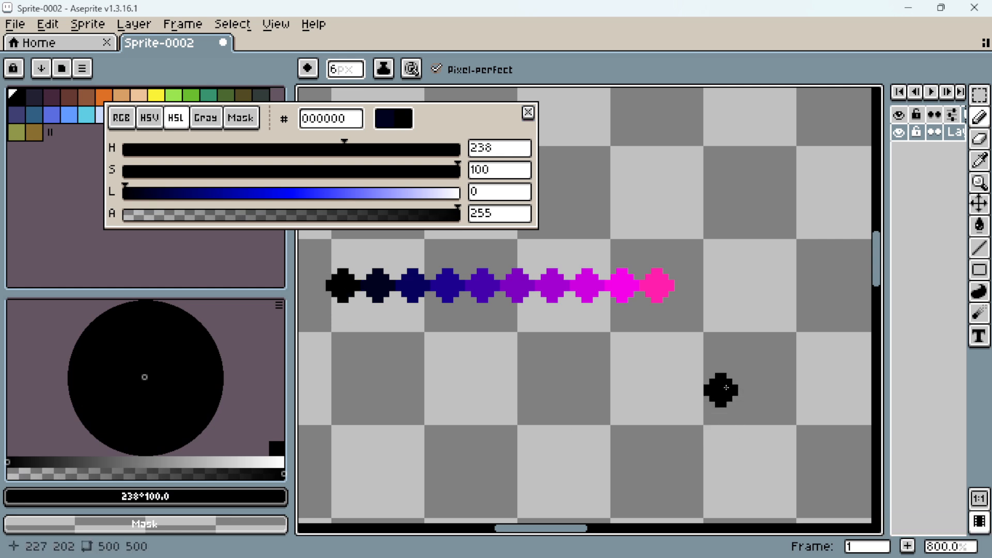
- Sample the pink dot, set lightness to 60 and hue to 339, and paint a dot beyond the pink end
{"action": "left_click", "coordinate": [664, 274], "text": "alt"}
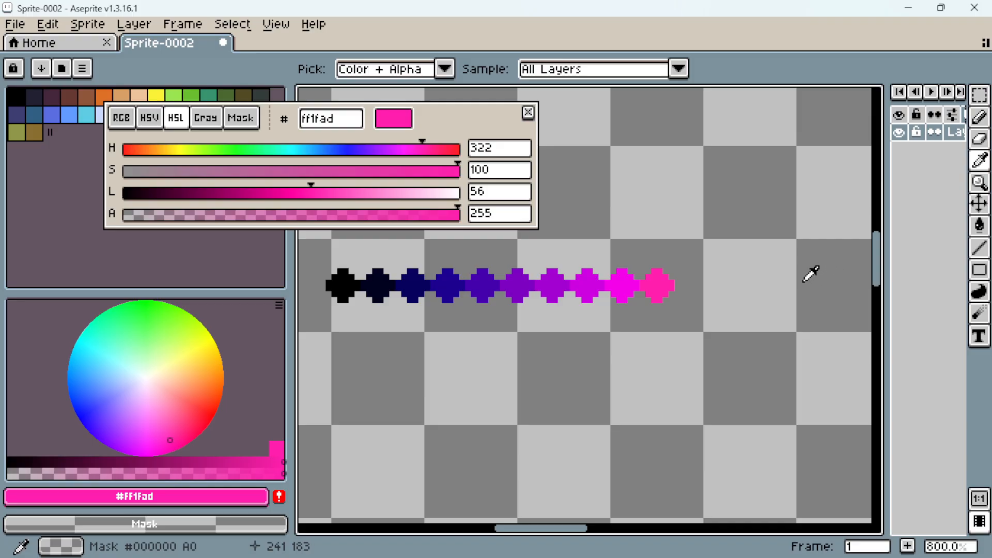
{"action": "left_click", "coordinate": [676, 281], "text": "alt"}
{"action": "left_click", "coordinate": [659, 282], "text": "alt"}
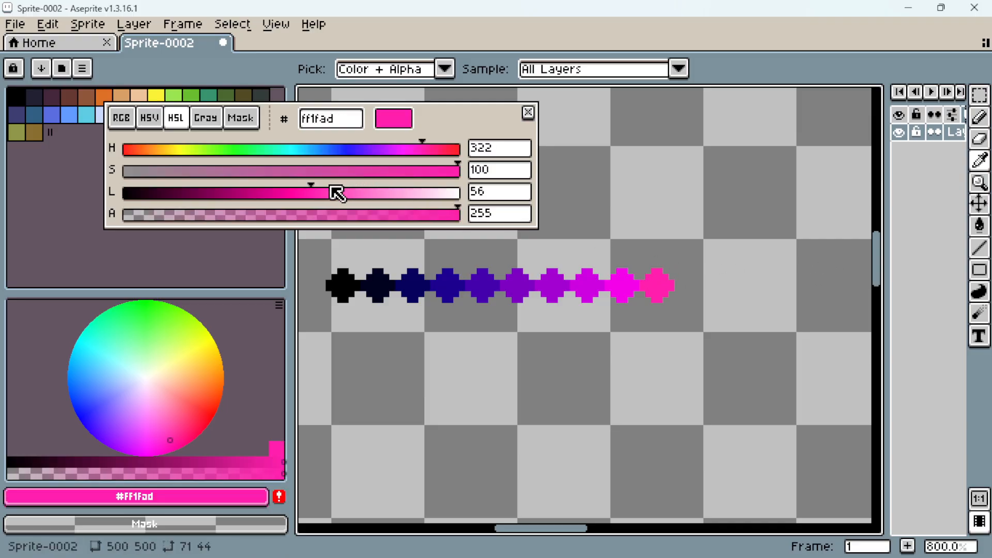
{"action": "left_click_drag", "start_coordinate": [315, 192], "coordinate": [320, 192]}
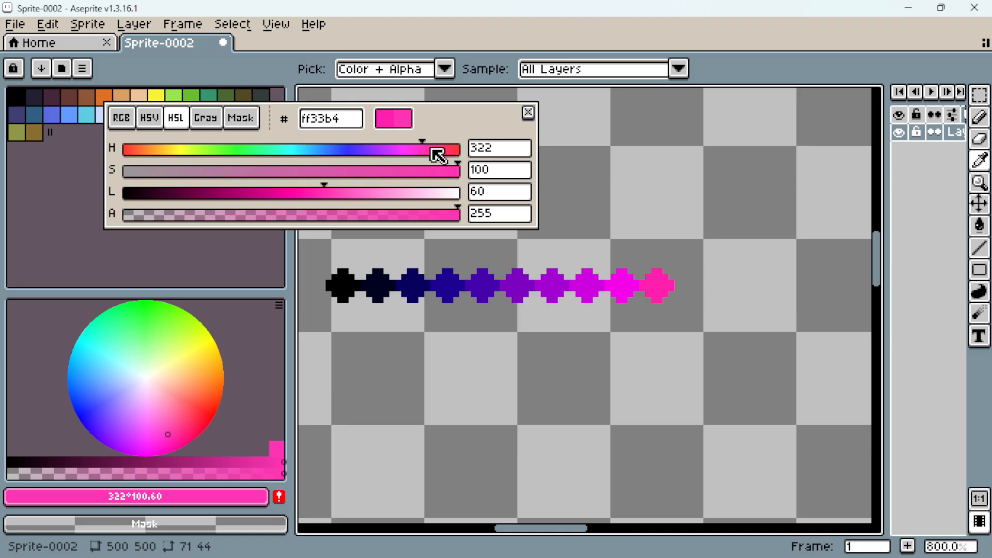
{"action": "left_click_drag", "start_coordinate": [437, 155], "coordinate": [439, 155]}
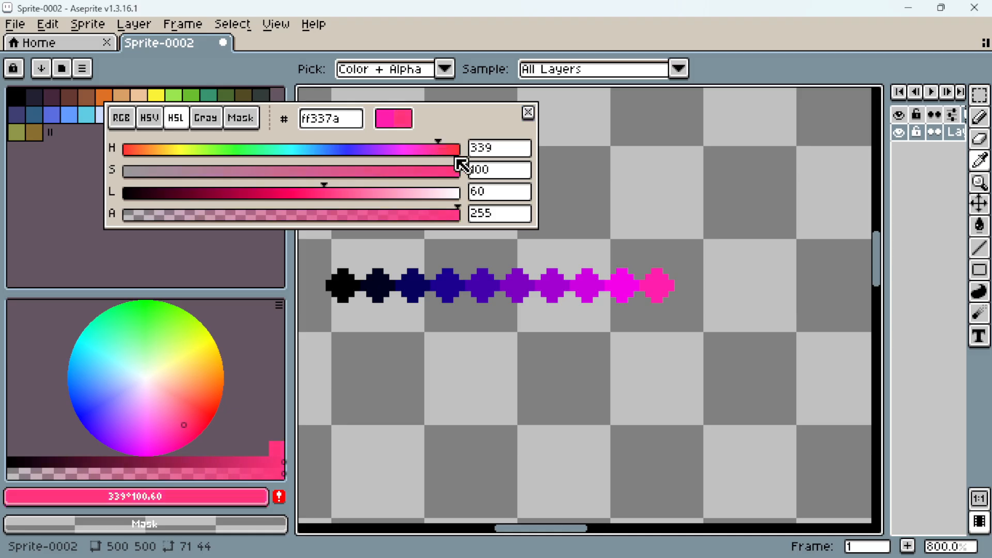
{"action": "left_click", "coordinate": [691, 289]}
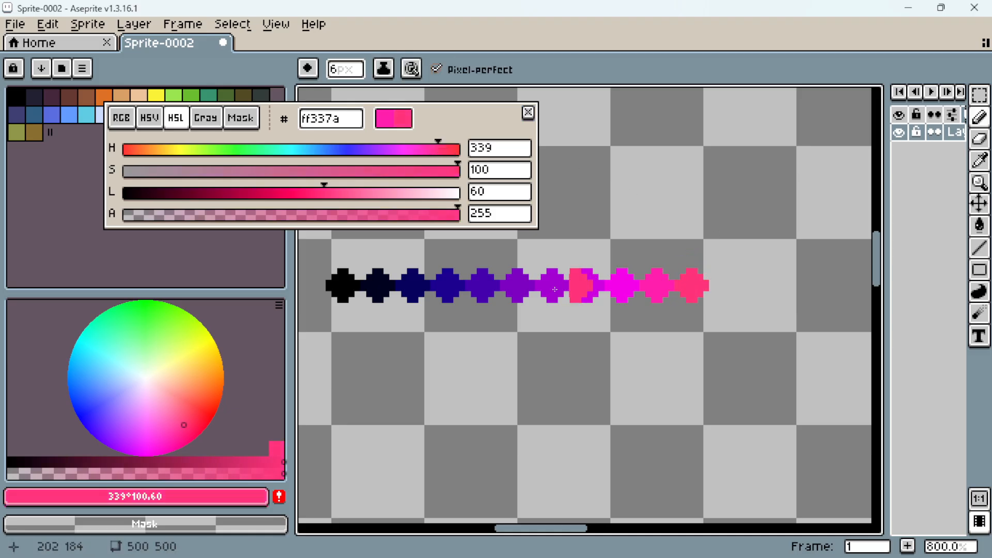
- Set lightness to 63 and hue to 360, and paint a red dot beyond the pink end of the ramp
{"action": "left_click", "coordinate": [332, 197]}
{"action": "left_click_drag", "start_coordinate": [331, 195], "coordinate": [334, 196]}
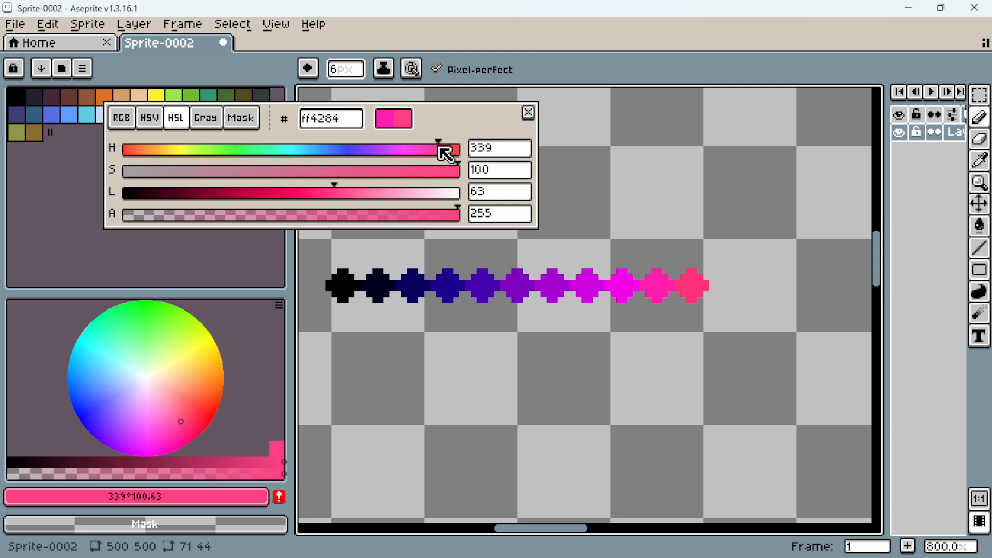
{"action": "left_click_drag", "start_coordinate": [445, 153], "coordinate": [459, 149]}
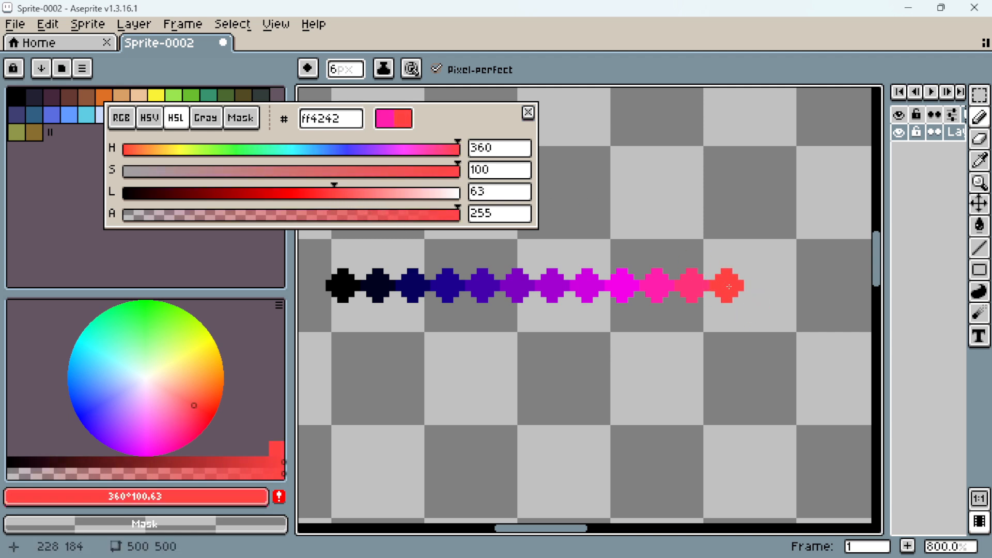
- Shift the hue into orange and paint salmon, orange and peach dots past the red one, raising the lightness each time
{"action": "left_click_drag", "start_coordinate": [130, 150], "coordinate": [151, 149]}
{"action": "left_click", "coordinate": [351, 192]}
{"action": "left_click", "coordinate": [759, 288]}
{"action": "left_click", "coordinate": [364, 194]}
{"action": "left_click", "coordinate": [794, 287]}
{"action": "left_click_drag", "start_coordinate": [757, 287], "coordinate": [530, 290]}
{"action": "left_click", "coordinate": [384, 195]}
{"action": "left_click", "coordinate": [598, 288]}
- Shift the hue to yellow and paint a light yellow dot, and add a paler one at hue 68
{"action": "left_click_drag", "start_coordinate": [151, 150], "coordinate": [179, 150]}
{"action": "left_click", "coordinate": [406, 193]}
{"action": "left_click", "coordinate": [632, 287]}
{"action": "left_click", "coordinate": [425, 194]}
{"action": "left_click", "coordinate": [186, 149]}
{"action": "left_click", "coordinate": [666, 287]}
- Set lightness to 100 and paint a white dot at the light end of the ramp
{"action": "left_click", "coordinate": [453, 194]}
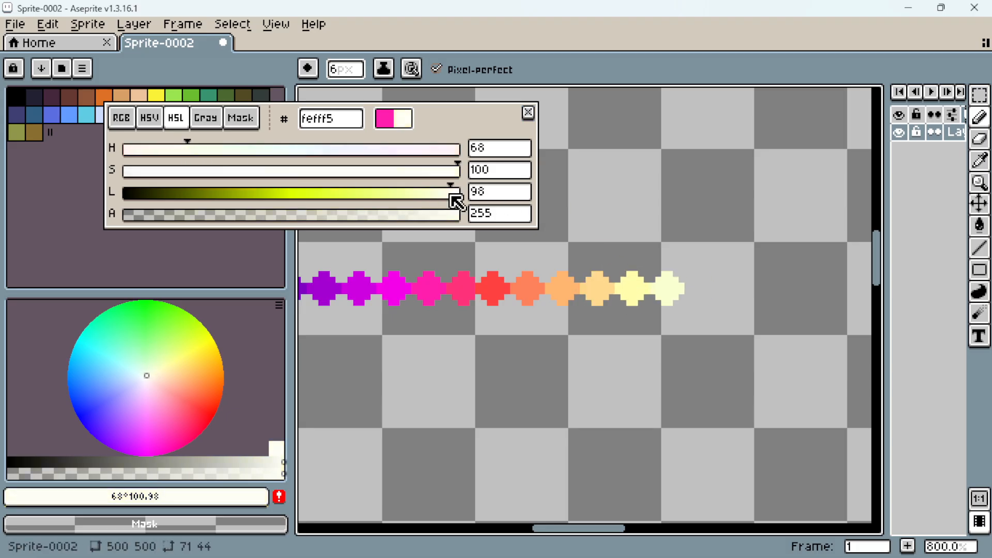
{"action": "left_click", "coordinate": [458, 193]}
{"action": "left_click", "coordinate": [707, 288]}
{"action": "scroll", "coordinate": [634, 337], "scroll_direction": "down", "scroll_amount": 2}
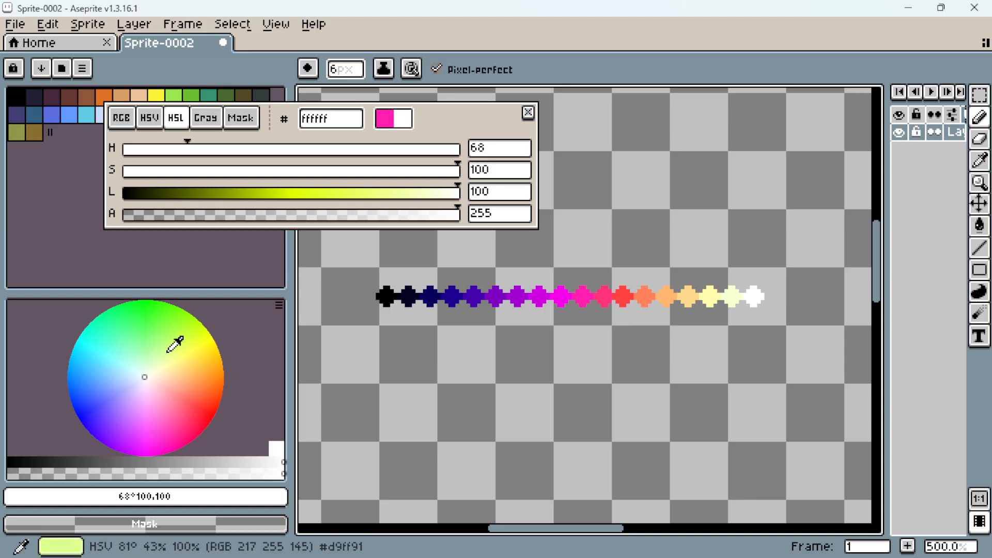
- Choose a bright green with hue 107 from the colour wheel and paint a dot below the first ramp
{"action": "left_click_drag", "start_coordinate": [144, 306], "coordinate": [147, 307]}
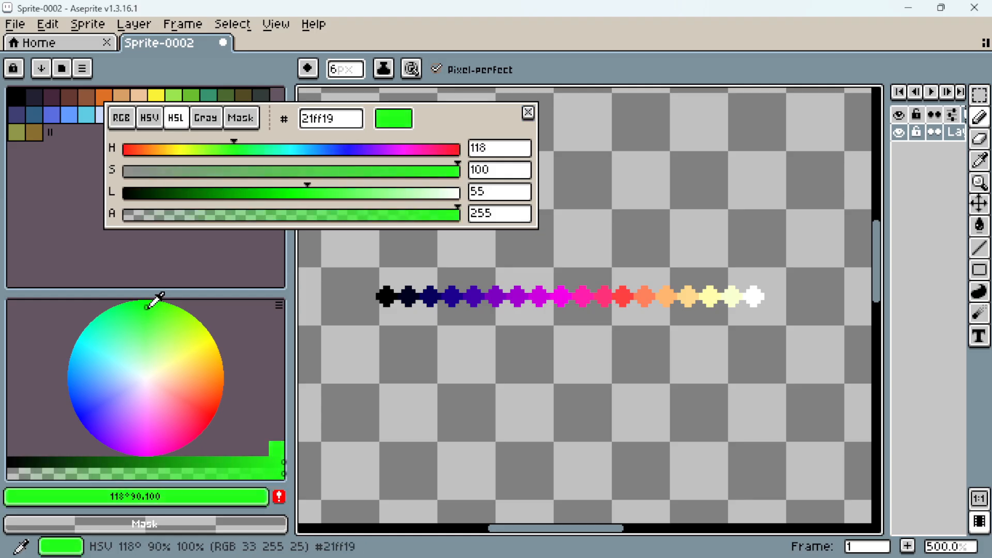
{"action": "scroll", "coordinate": [543, 359], "scroll_direction": "up", "scroll_amount": 3}
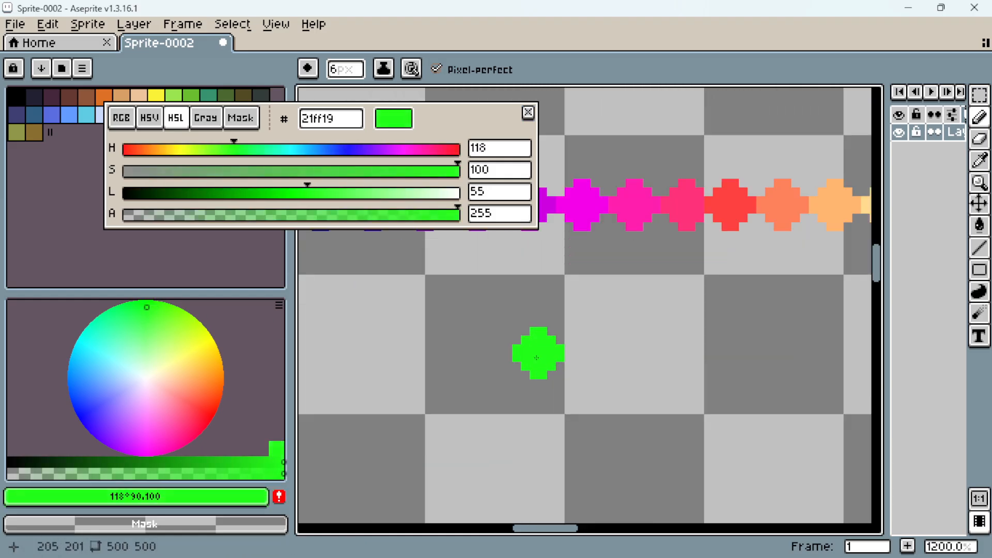
{"action": "left_click_drag", "start_coordinate": [133, 330], "coordinate": [160, 310]}
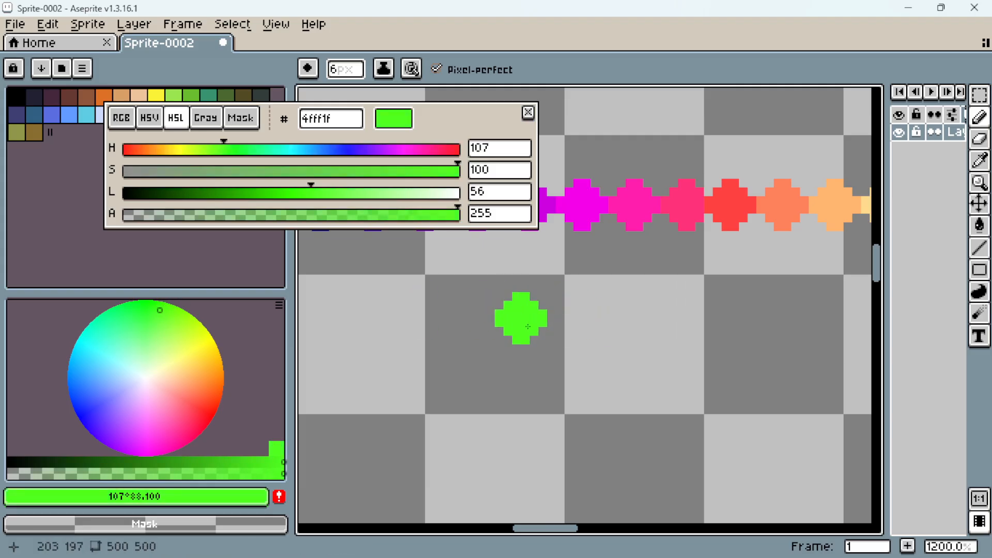
{"action": "left_click_drag", "start_coordinate": [528, 328], "coordinate": [527, 346]}
{"action": "scroll", "coordinate": [526, 346], "scroll_direction": "down", "scroll_amount": 2}
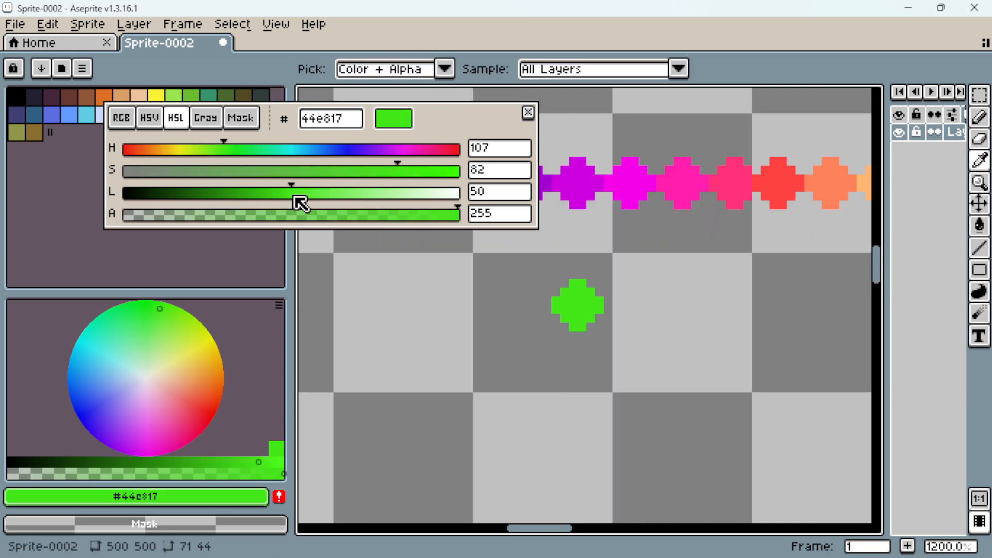
- Lower the lightness, shift the hue toward cyan, and paint and sample a darker dot beside the bright green one
{"action": "left_click_drag", "start_coordinate": [292, 195], "coordinate": [275, 194]}
{"action": "left_click_drag", "start_coordinate": [232, 149], "coordinate": [240, 150]}
{"action": "left_click", "coordinate": [245, 149]}
{"action": "left_click", "coordinate": [525, 305]}
{"action": "left_click", "coordinate": [525, 305], "text": "alt"}
- Extend the green ramp with two darker dots, lowering the lightness and shifting the hue toward cyan for each
{"action": "left_click_drag", "start_coordinate": [287, 194], "coordinate": [251, 194]}
{"action": "left_click_drag", "start_coordinate": [246, 149], "coordinate": [254, 149]}
{"action": "left_click", "coordinate": [474, 305]}
{"action": "left_click_drag", "start_coordinate": [251, 195], "coordinate": [242, 195]}
{"action": "left_click_drag", "start_coordinate": [255, 150], "coordinate": [264, 153]}
{"action": "left_click", "coordinate": [421, 305]}
- Add a dot at hue 158 and lightness 32, and a darker teal dot at hue 169, to the dark end
{"action": "left_click_drag", "start_coordinate": [242, 196], "coordinate": [232, 196]}
{"action": "left_click_drag", "start_coordinate": [264, 150], "coordinate": [272, 153]}
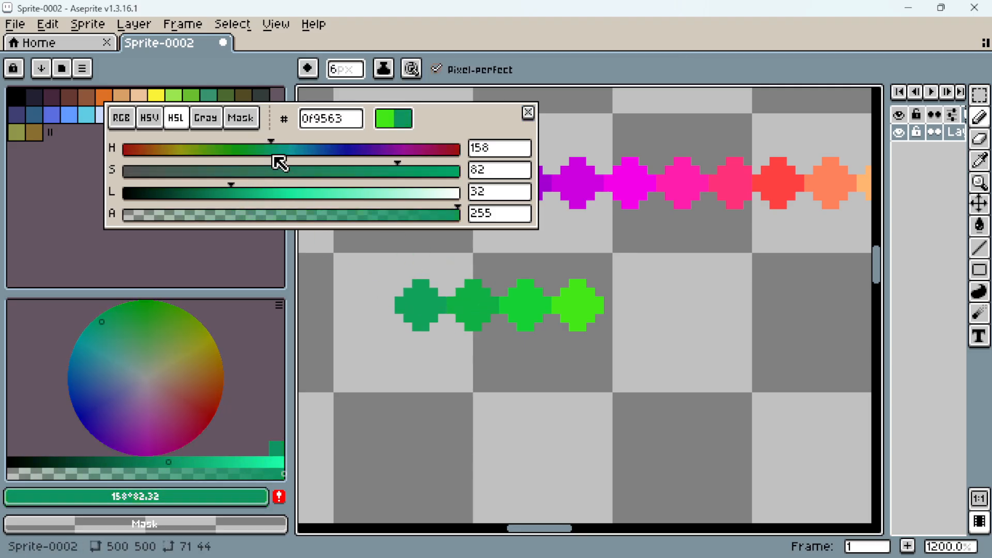
{"action": "left_click", "coordinate": [369, 305]}
{"action": "left_click_drag", "start_coordinate": [369, 305], "coordinate": [436, 309]}
{"action": "left_click_drag", "start_coordinate": [231, 195], "coordinate": [221, 197]}
{"action": "left_click_drag", "start_coordinate": [271, 152], "coordinate": [281, 155]}
{"action": "left_click", "coordinate": [384, 311]}
{"action": "left_click_drag", "start_coordinate": [385, 312], "coordinate": [488, 315]}
- Add a bluer teal dot at lightness 24 and a darker one at hue 188 to the green ramp's dark end
{"action": "left_click_drag", "start_coordinate": [218, 194], "coordinate": [204, 195]}
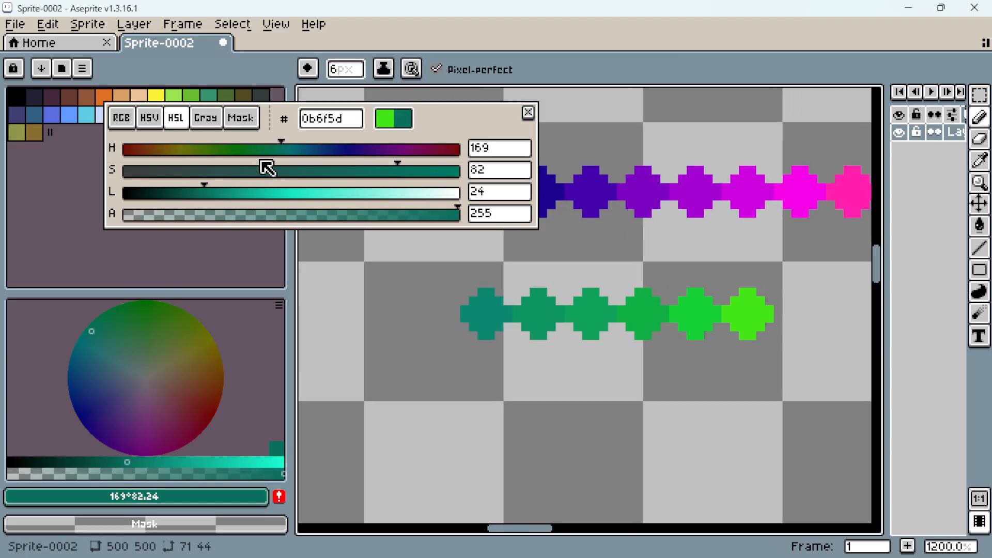
{"action": "left_click_drag", "start_coordinate": [281, 151], "coordinate": [289, 155]}
{"action": "left_click", "coordinate": [436, 317]}
{"action": "left_click_drag", "start_coordinate": [204, 194], "coordinate": [191, 195]}
{"action": "left_click_drag", "start_coordinate": [289, 150], "coordinate": [308, 152]}
{"action": "left_click", "coordinate": [382, 314]}
- Set lightness to 15, shift the hue further toward blue, and paint a dark blue dot at the dark end
{"action": "left_click_drag", "start_coordinate": [190, 194], "coordinate": [173, 197]}
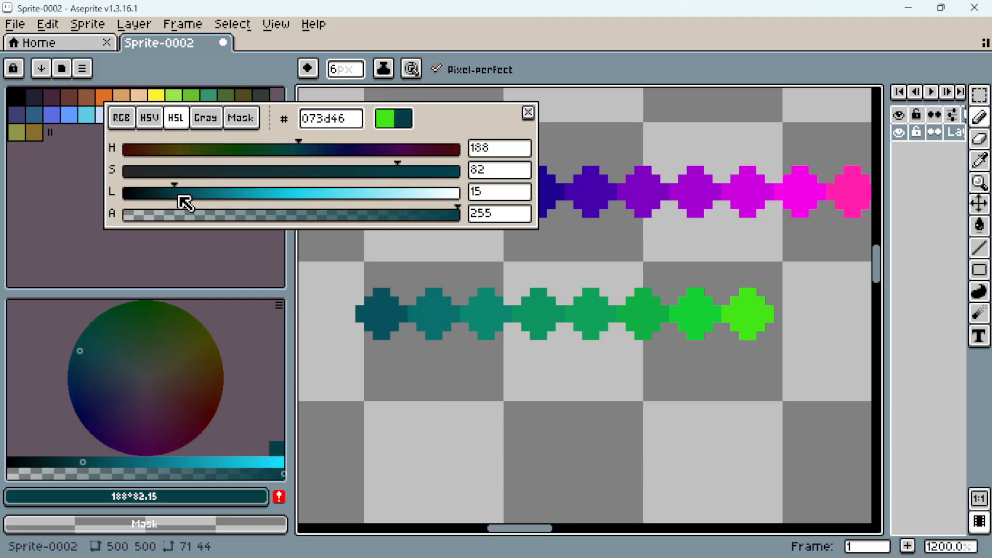
{"action": "left_click_drag", "start_coordinate": [308, 150], "coordinate": [310, 152]}
{"action": "left_click", "coordinate": [333, 318]}
{"action": "left_click_drag", "start_coordinate": [333, 318], "coordinate": [471, 322]}
- Paint a dot at hue 210 and lightness 9, and finish the dark end of the green ramp with a black dot
{"action": "left_click_drag", "start_coordinate": [174, 194], "coordinate": [154, 200]}
{"action": "left_click_drag", "start_coordinate": [310, 149], "coordinate": [318, 152]}
{"action": "left_click", "coordinate": [419, 322]}
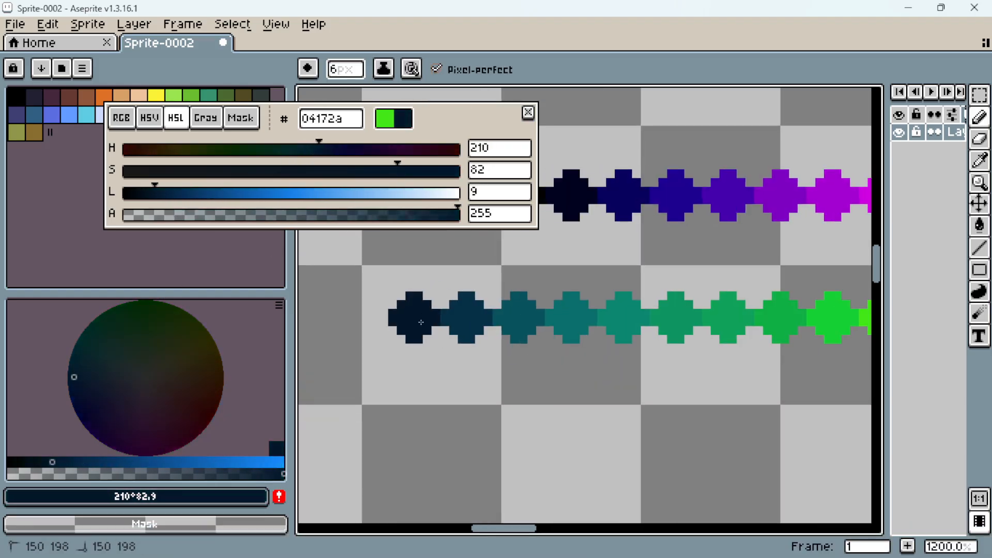
{"action": "left_click_drag", "start_coordinate": [154, 195], "coordinate": [127, 196]}
{"action": "left_click", "coordinate": [372, 323]}
- Sample the bright green dot and paint two lighter, more yellow dots beyond it, starting at lightness 54
{"action": "scroll", "coordinate": [376, 324], "scroll_direction": "down", "scroll_amount": 2}
{"action": "left_click_drag", "start_coordinate": [699, 325], "coordinate": [582, 336]}
{"action": "scroll", "coordinate": [548, 349], "scroll_direction": "up", "scroll_amount": 2}
{"action": "left_click", "coordinate": [482, 314], "text": "alt"}
{"action": "left_click_drag", "start_coordinate": [292, 195], "coordinate": [305, 197]}
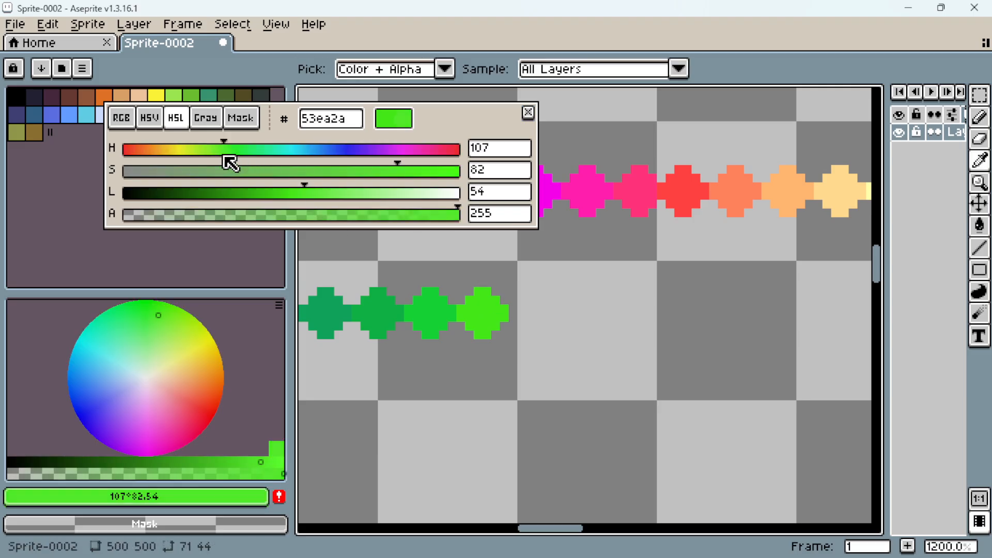
{"action": "left_click_drag", "start_coordinate": [223, 154], "coordinate": [216, 154]}
{"action": "left_click", "coordinate": [535, 314]}
{"action": "left_click_drag", "start_coordinate": [303, 195], "coordinate": [314, 196]}
{"action": "left_click_drag", "start_coordinate": [220, 154], "coordinate": [208, 153]}
{"action": "left_click", "coordinate": [587, 313]}
- Sample the lightest dot, set its hue to 84, and paint a yellow-green dot beside it
{"action": "left_click_drag", "start_coordinate": [323, 196], "coordinate": [328, 196]}
{"action": "left_click_drag", "start_coordinate": [209, 154], "coordinate": [198, 154]}
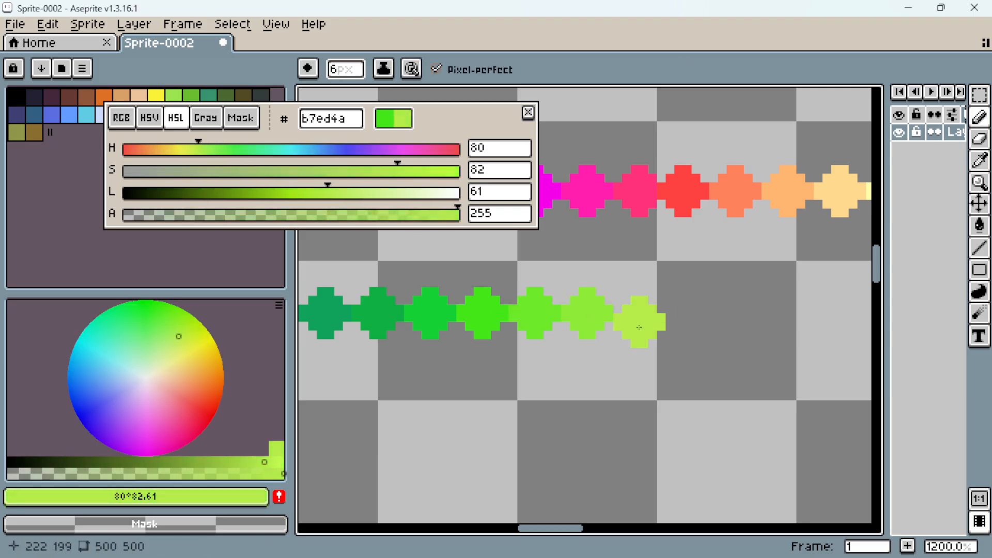
{"action": "left_click", "coordinate": [587, 314], "text": "alt"}
{"action": "left_click", "coordinate": [202, 151]}
{"action": "left_click", "coordinate": [639, 314]}
{"action": "left_click_drag", "start_coordinate": [704, 318], "coordinate": [664, 321]}
- Sample the last dot, paint a lighter yellow-green dot, and add another at hue 65 and lightness 67
{"action": "left_click", "coordinate": [599, 317], "text": "alt"}
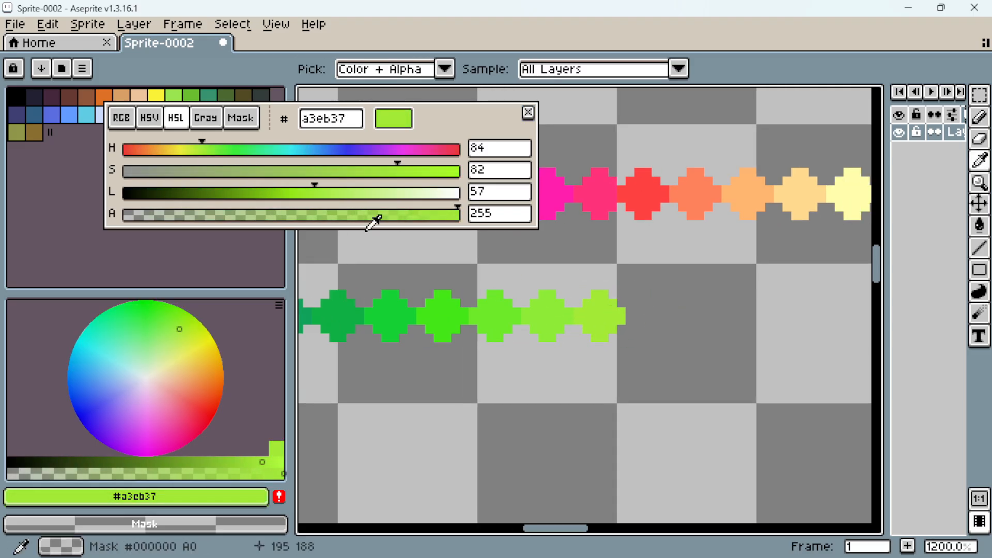
{"action": "left_click", "coordinate": [330, 197]}
{"action": "left_click", "coordinate": [194, 152]}
{"action": "left_click", "coordinate": [653, 315]}
{"action": "left_click", "coordinate": [348, 195]}
{"action": "left_click", "coordinate": [184, 150]}
{"action": "left_click", "coordinate": [704, 315]}
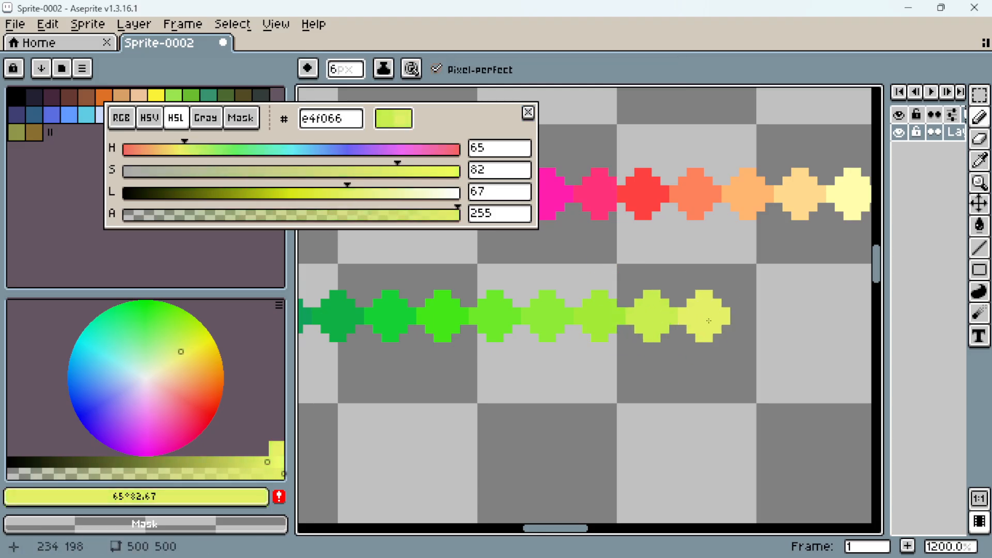
- Raise the lightness, move the hue slightly toward orange, and paint a paler yellow dot at the light end
{"action": "left_click", "coordinate": [360, 197]}
{"action": "left_click", "coordinate": [180, 151]}
{"action": "left_click", "coordinate": [365, 195]}
{"action": "left_click", "coordinate": [375, 195]}
{"action": "left_click", "coordinate": [757, 316]}
{"action": "left_click_drag", "start_coordinate": [731, 327], "coordinate": [522, 305]}
- Set the hue to 54 and paint two increasingly pale cream dots at the light end
{"action": "left_click", "coordinate": [398, 195]}
{"action": "left_click", "coordinate": [174, 150]}
{"action": "left_click", "coordinate": [779, 315]}
{"action": "left_click", "coordinate": [427, 194]}
{"action": "left_click", "coordinate": [832, 316]}
- Set lightness to 100 and paint a white dot to finish the light end of the green ramp
{"action": "left_click", "coordinate": [459, 195]}
{"action": "left_click", "coordinate": [751, 306]}
{"action": "scroll", "coordinate": [751, 335], "scroll_direction": "down", "scroll_amount": 4}
- Close the colour editor and narrow the palette area to give both ramps more canvas space
{"action": "key", "text": "m"}
{"action": "mouse_move", "coordinate": [793, 355]}
{"action": "left_mouse_down"}
{"action": "mouse_move", "coordinate": [383, 305]}
{"action": "mouse_move", "coordinate": [456, 330]}
{"action": "left_mouse_up"}
{"action": "left_click", "coordinate": [672, 405]}
{"action": "scroll", "coordinate": [672, 404], "scroll_direction": "up", "scroll_amount": 2}
{"action": "left_click_drag", "start_coordinate": [659, 386], "coordinate": [631, 419]}
{"action": "left_click", "coordinate": [528, 112]}
{"action": "left_click_drag", "start_coordinate": [292, 324], "coordinate": [197, 327]}
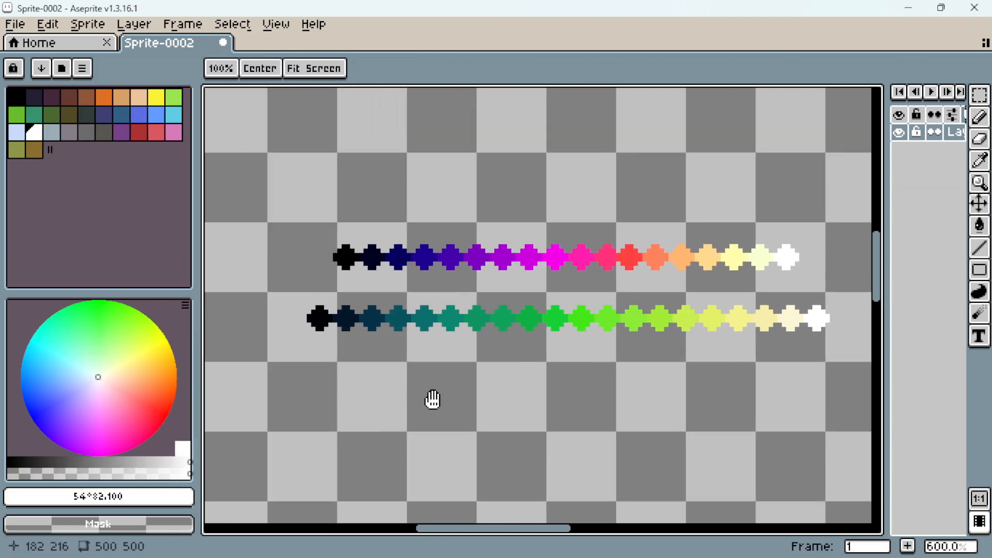
{"action": "left_click_drag", "start_coordinate": [478, 399], "coordinate": [430, 390]}
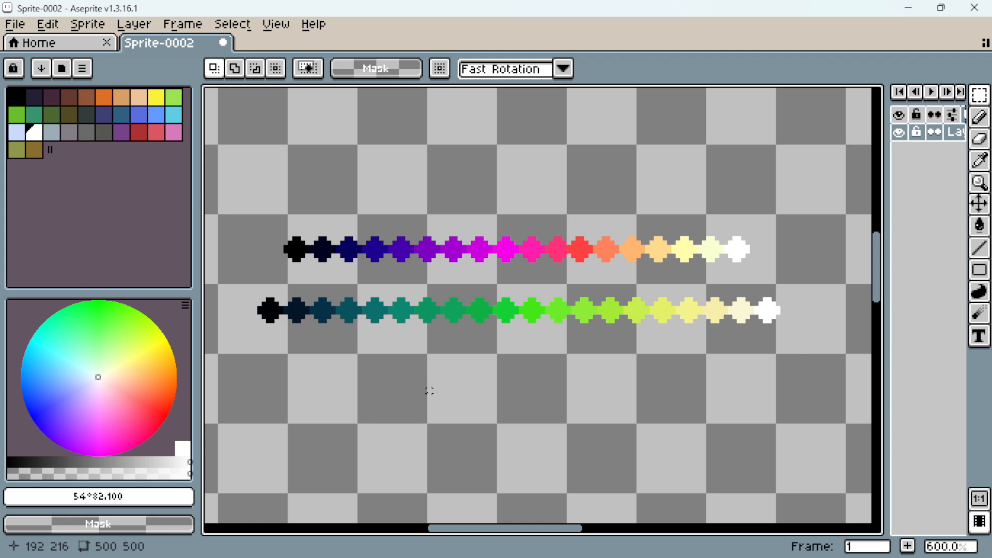
- Marquee-select the dark halves of both ramps, switch to the light halves, and clear the selection
{"action": "left_click_drag", "start_coordinate": [232, 168], "coordinate": [520, 402]}
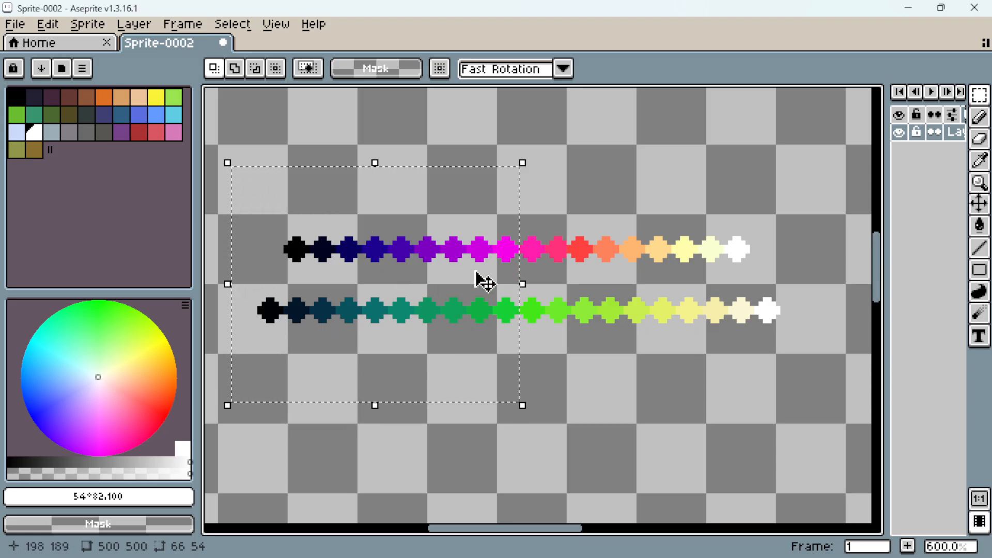
{"action": "left_click_drag", "start_coordinate": [804, 365], "coordinate": [519, 185]}
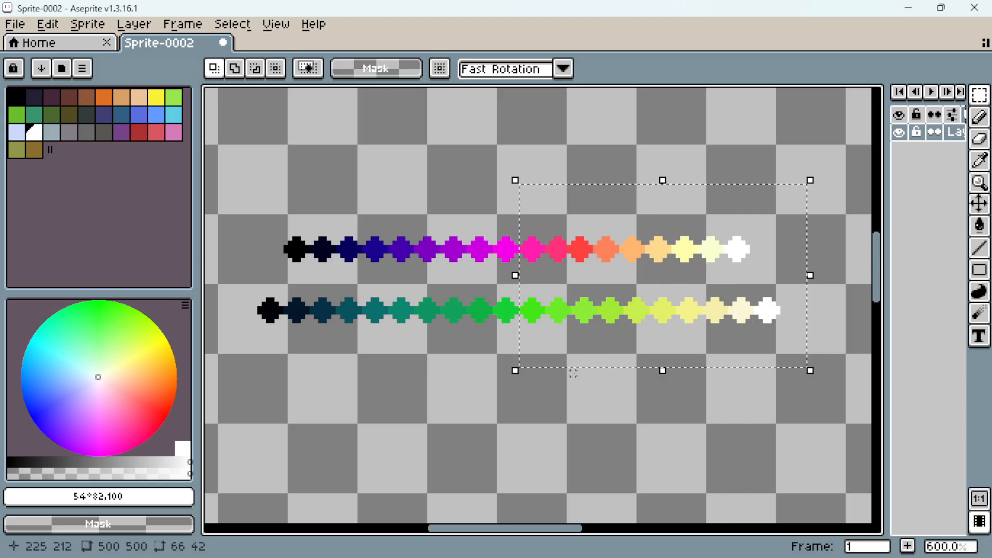
{"action": "left_click", "coordinate": [513, 333]}
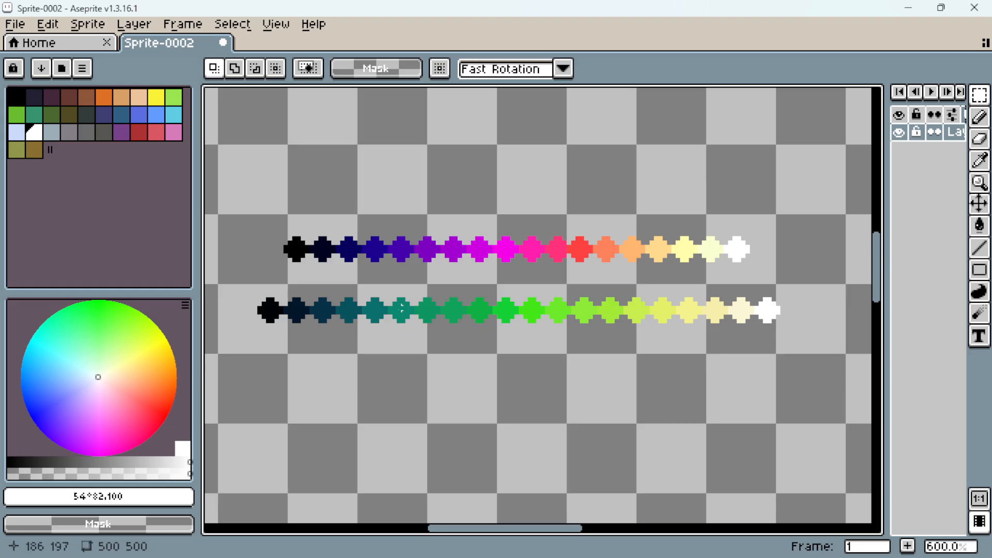
- Marquee-select the dark blue to green section of the lower ramp and clear the selection
{"action": "scroll", "coordinate": [398, 310], "scroll_direction": "up", "scroll_amount": 3}
{"action": "left_click_drag", "start_coordinate": [275, 235], "coordinate": [609, 368]}
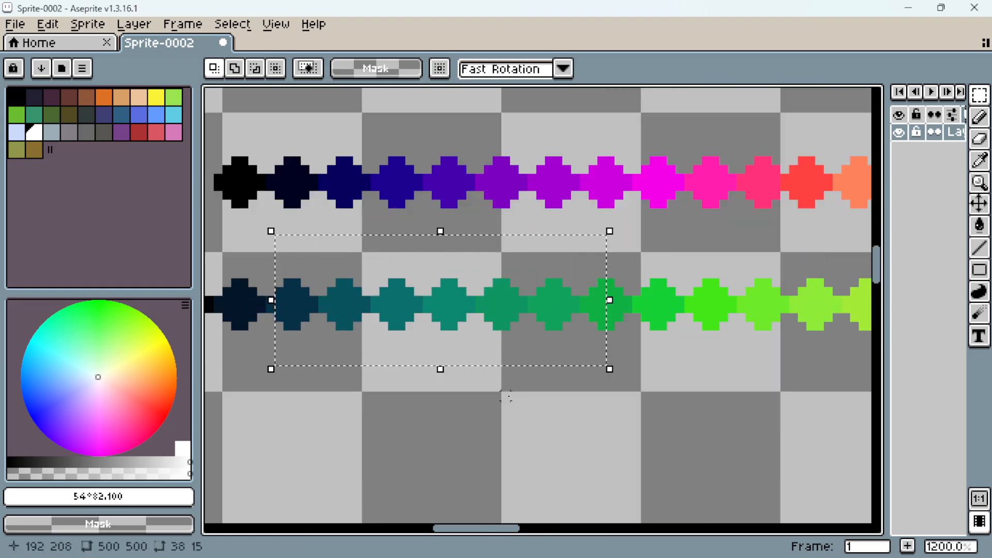
{"action": "left_click", "coordinate": [531, 392]}
{"action": "scroll", "coordinate": [627, 292], "scroll_direction": "down", "scroll_amount": 2}
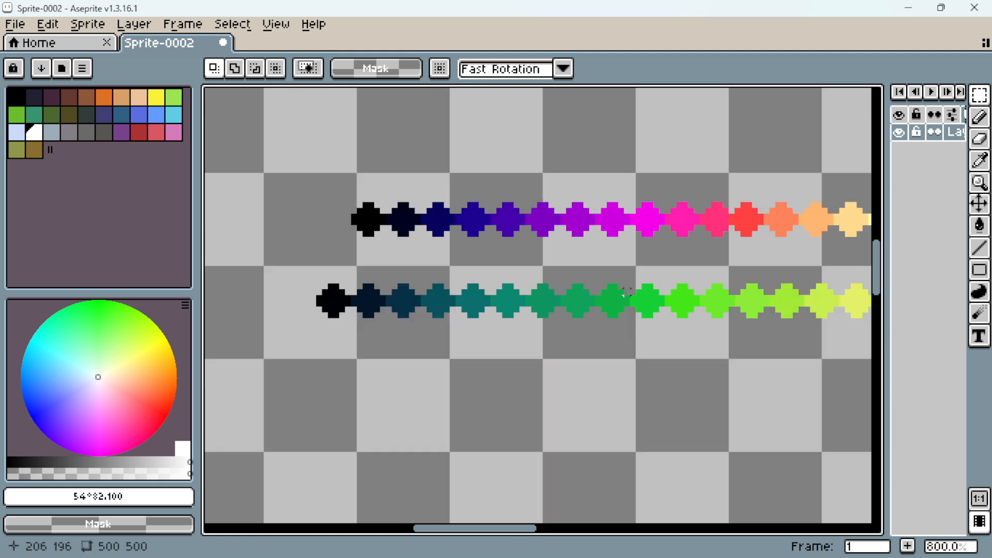
{"action": "scroll", "coordinate": [626, 293], "scroll_direction": "down", "scroll_amount": 2}
{"action": "scroll", "coordinate": [626, 292], "scroll_direction": "up", "scroll_amount": 1}
{"action": "left_click_drag", "start_coordinate": [625, 290], "coordinate": [605, 297]}
{"action": "scroll", "coordinate": [630, 242], "scroll_direction": "up", "scroll_amount": 1}
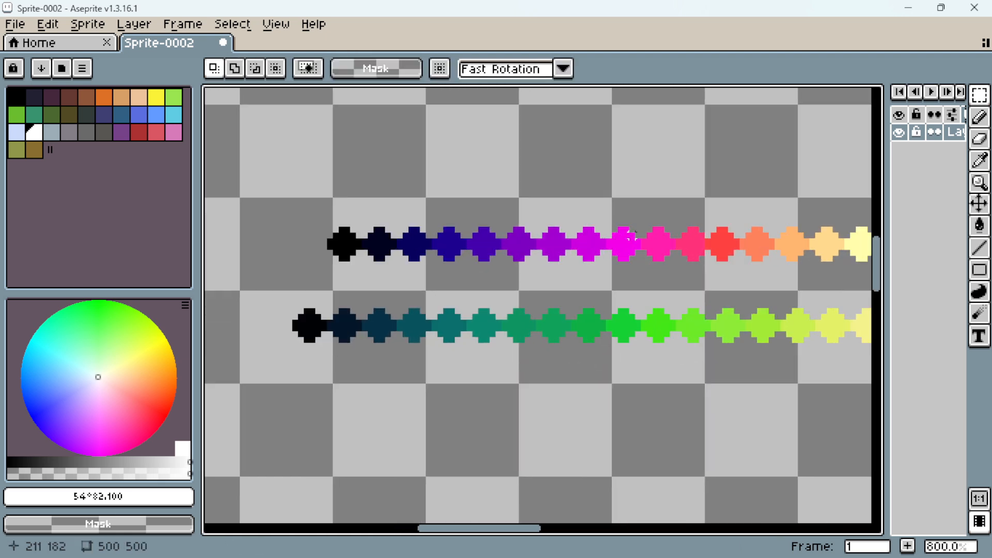
{"action": "scroll", "coordinate": [708, 240], "scroll_direction": "down", "scroll_amount": 1}
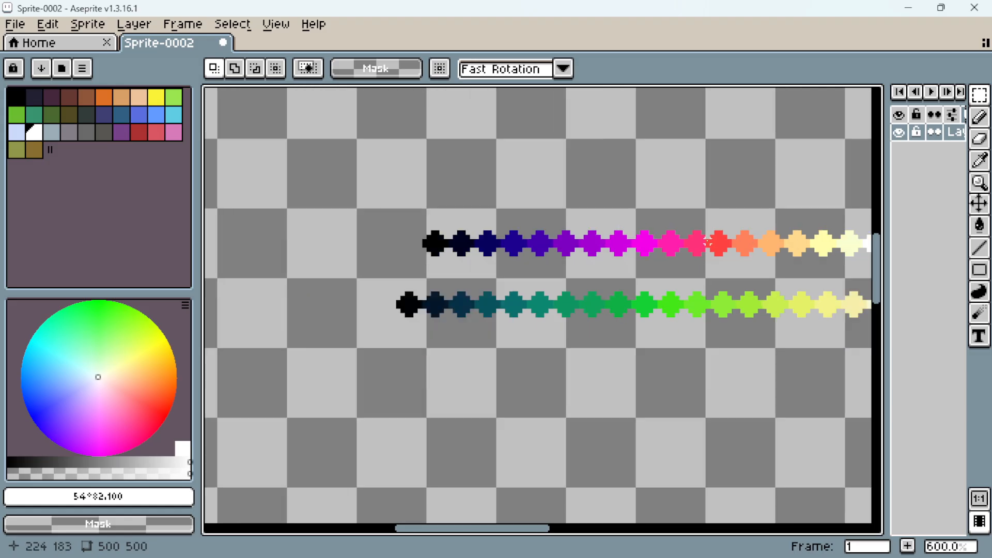
- Sample the upper ramp's dots from dark blue to magenta with the Eyedropper, examining each colour on the wheel
{"action": "left_click_drag", "start_coordinate": [700, 239], "coordinate": [636, 249]}
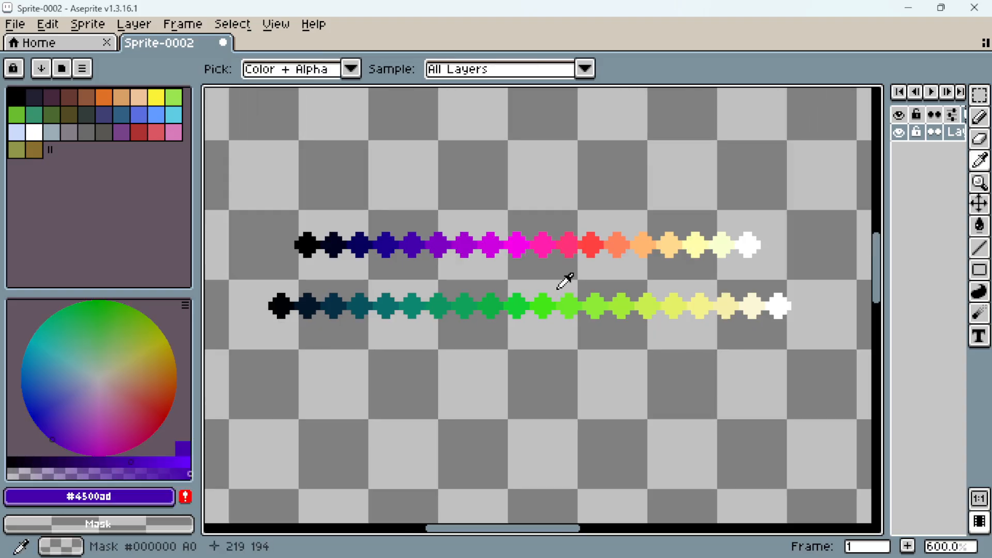
{"action": "left_click", "coordinate": [362, 241]}
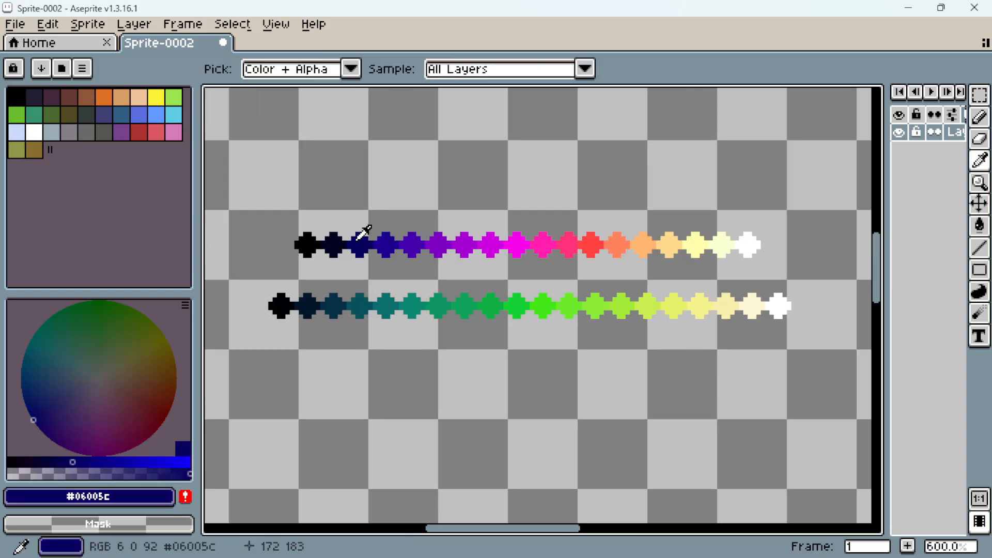
{"action": "left_click", "coordinate": [385, 241]}
{"action": "left_click", "coordinate": [437, 239]}
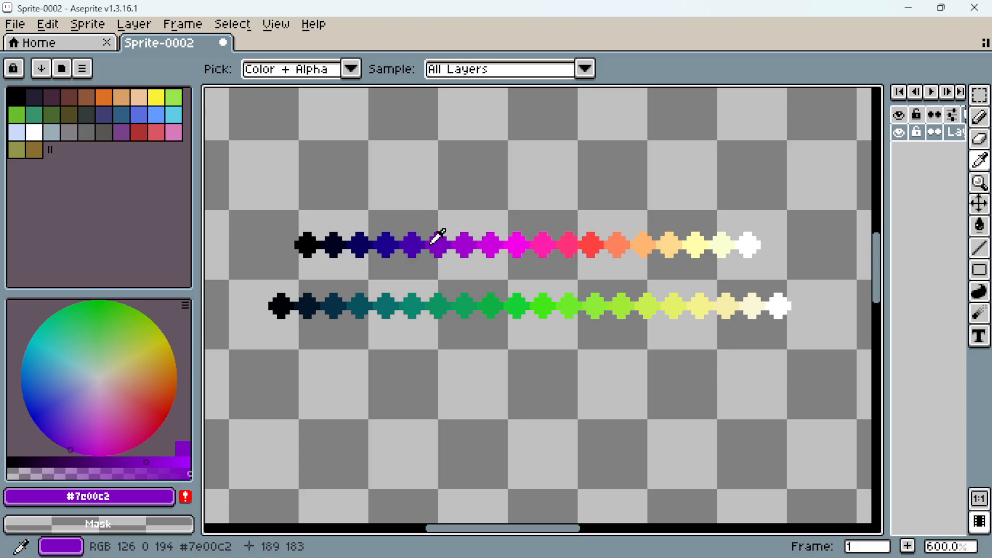
{"action": "left_click", "coordinate": [465, 239]}
{"action": "left_click", "coordinate": [500, 235]}
{"action": "left_click", "coordinate": [516, 236]}
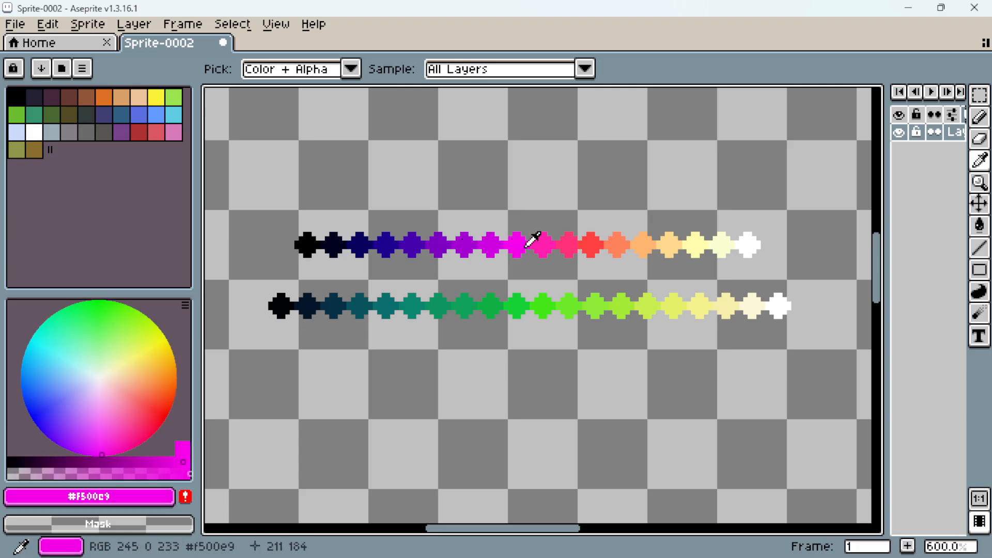
- Write "HSV" in black above the upper ramp with the Text tool
{"action": "left_click", "coordinate": [980, 336]}
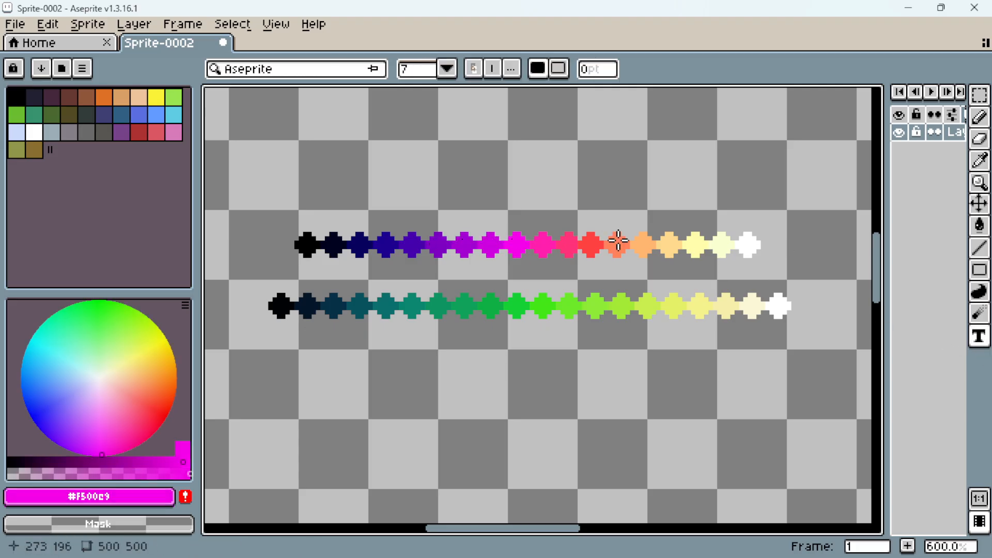
{"action": "left_click", "coordinate": [17, 97]}
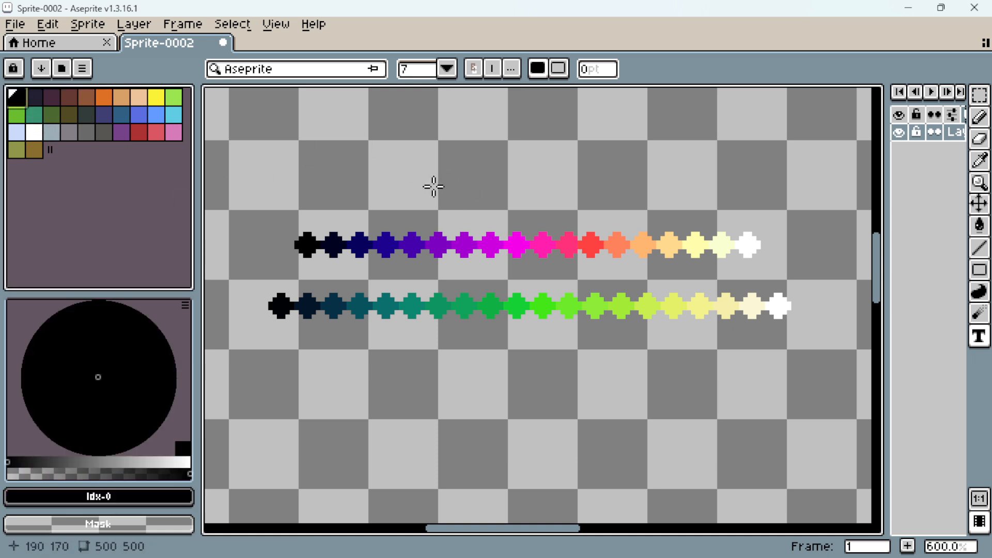
{"action": "left_click_drag", "start_coordinate": [422, 171], "coordinate": [573, 223]}
{"action": "type", "text": "h"}
{"action": "key", "text": "BackSpace"}
{"action": "type", "text": "HS"}
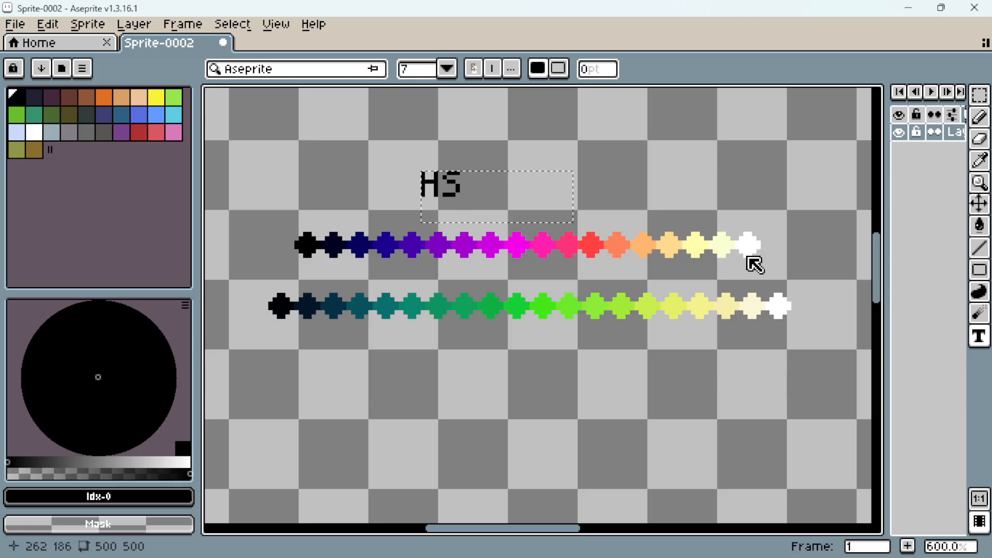
{"action": "type", "text": "V"}
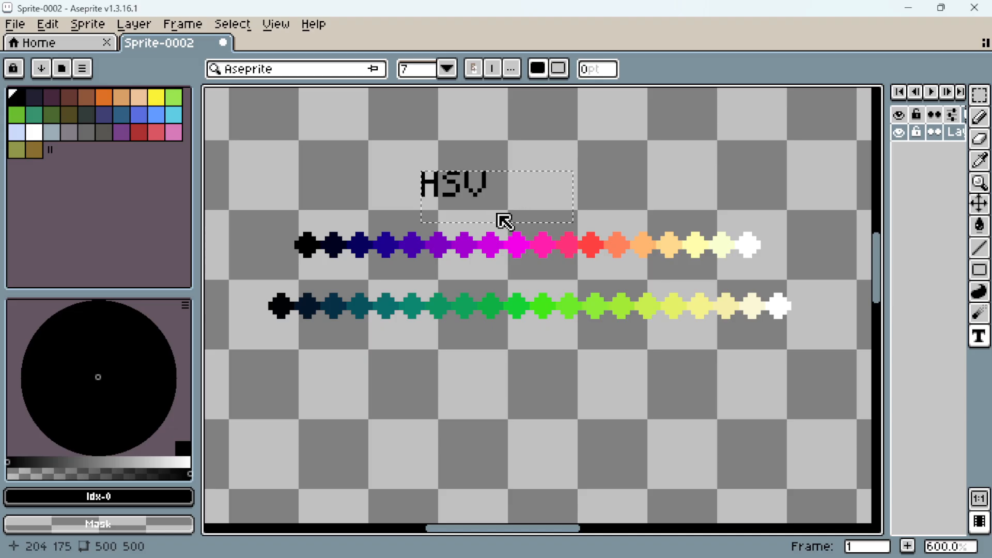
- Reposition the HSV text closer to the middle of the upper ramp, commit it, and switch to the Rectangular Marquee
{"action": "left_click", "coordinate": [515, 282]}
{"action": "left_click", "coordinate": [405, 146]}
{"action": "left_click", "coordinate": [488, 215]}
{"action": "key", "text": "m"}
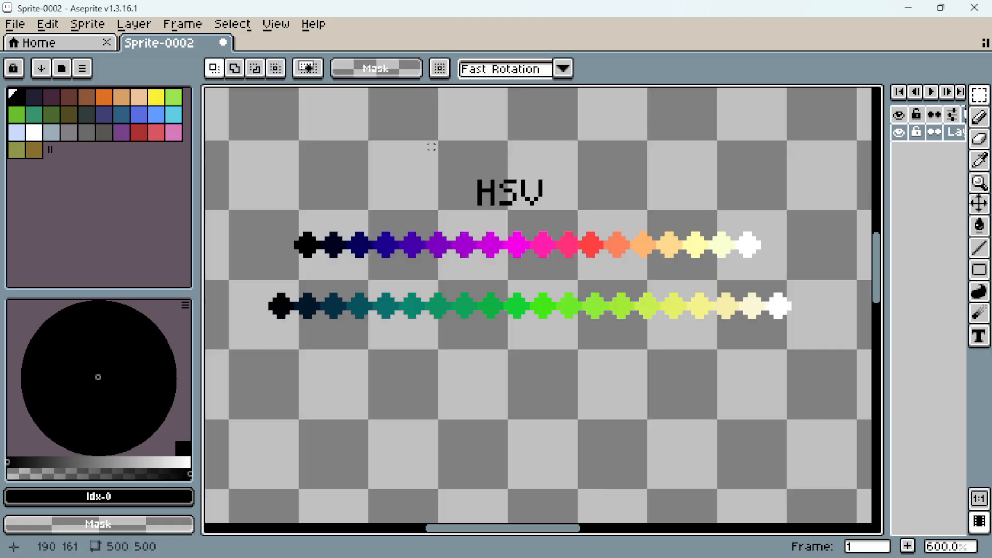
- Marquee-select the whole HSV label, clear the selection, and select only the letter V
{"action": "left_click_drag", "start_coordinate": [432, 148], "coordinate": [572, 204]}
{"action": "left_click", "coordinate": [601, 208]}
{"action": "left_click_drag", "start_coordinate": [516, 167], "coordinate": [550, 216]}
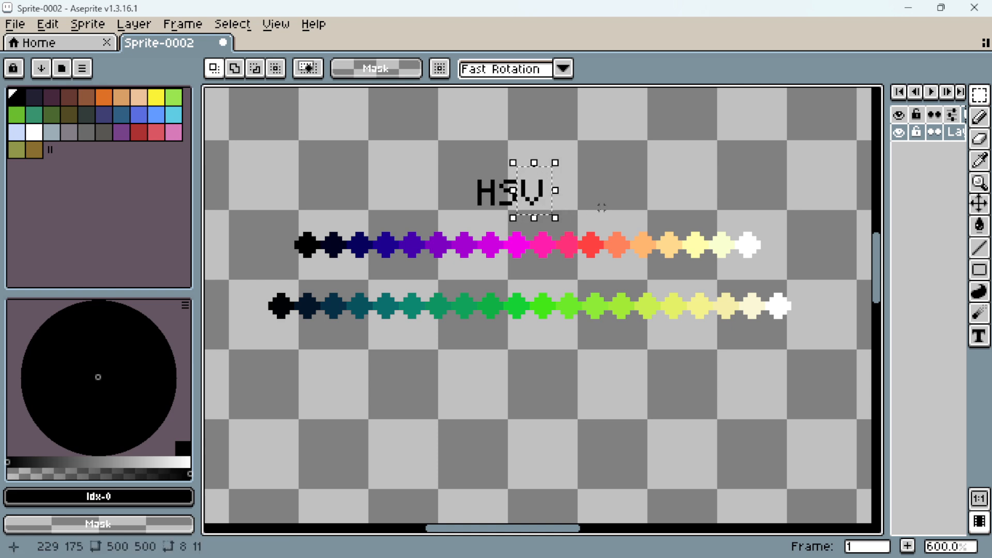
- Marquee-select the letter V and the area covering most of both colour ramps in turn, clearing each selection
{"action": "left_click", "coordinate": [602, 207]}
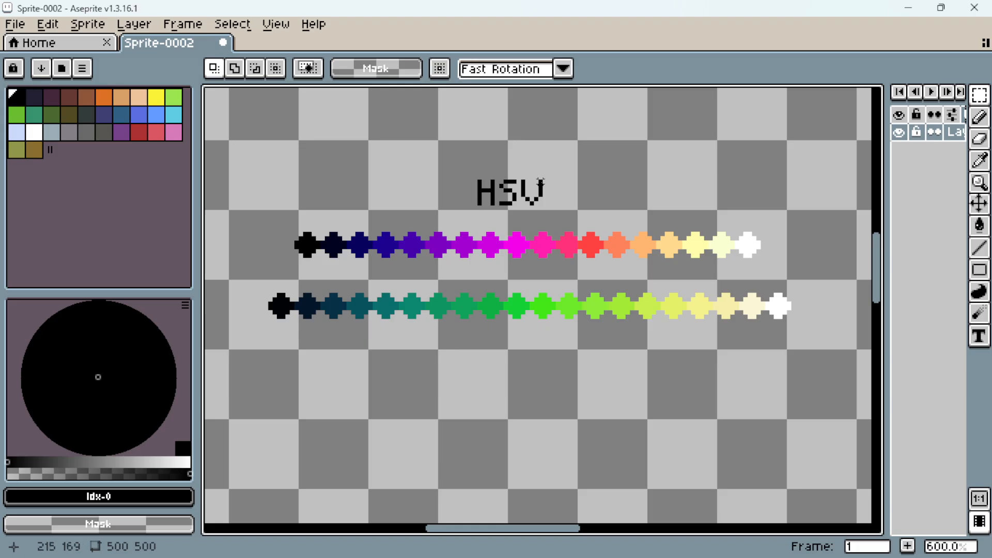
{"action": "left_click_drag", "start_coordinate": [519, 174], "coordinate": [554, 208]}
{"action": "left_click", "coordinate": [588, 208]}
{"action": "left_click_drag", "start_coordinate": [292, 137], "coordinate": [796, 349]}
{"action": "left_click", "coordinate": [819, 343]}
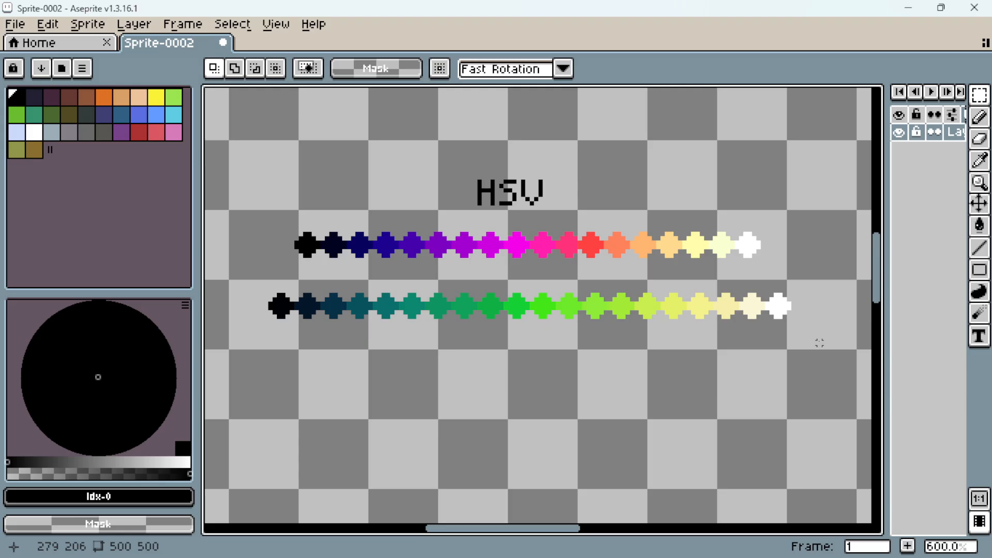
- Marquee-select the S, the H, the SV pair and the H again in the HSV label, clearing each selection
{"action": "left_click_drag", "start_coordinate": [491, 167], "coordinate": [520, 218]}
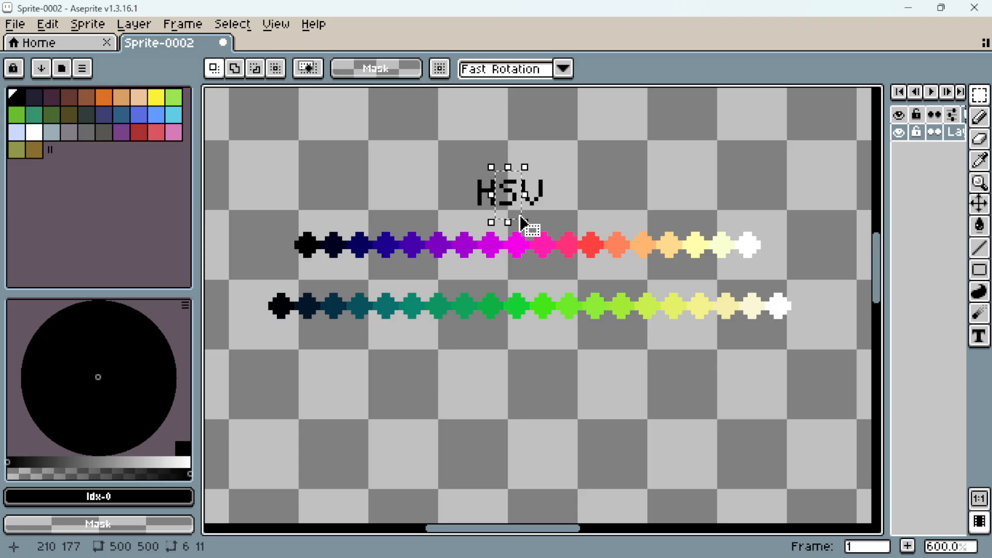
{"action": "left_click", "coordinate": [519, 229]}
{"action": "left_click_drag", "start_coordinate": [462, 165], "coordinate": [498, 211]}
{"action": "left_click", "coordinate": [508, 197]}
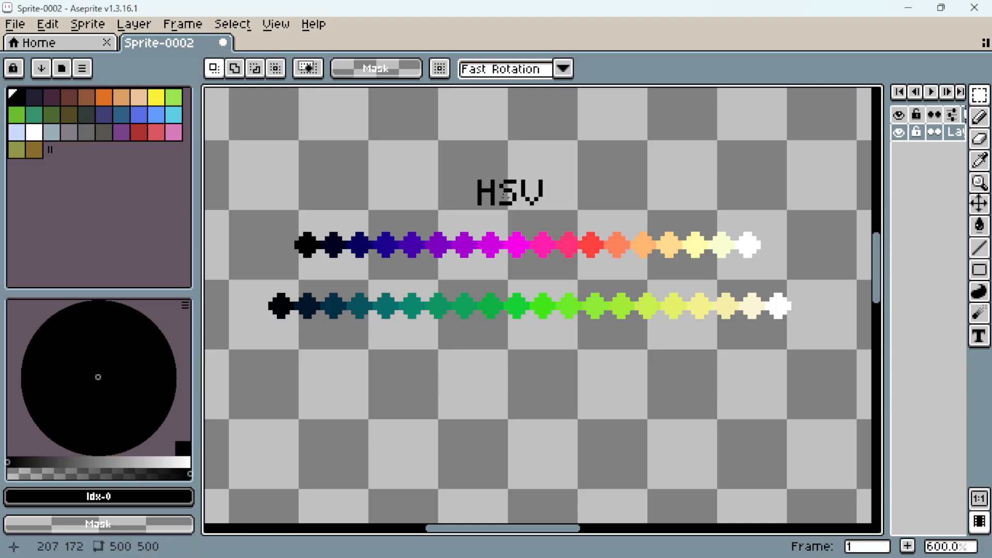
{"action": "left_click_drag", "start_coordinate": [505, 164], "coordinate": [564, 222]}
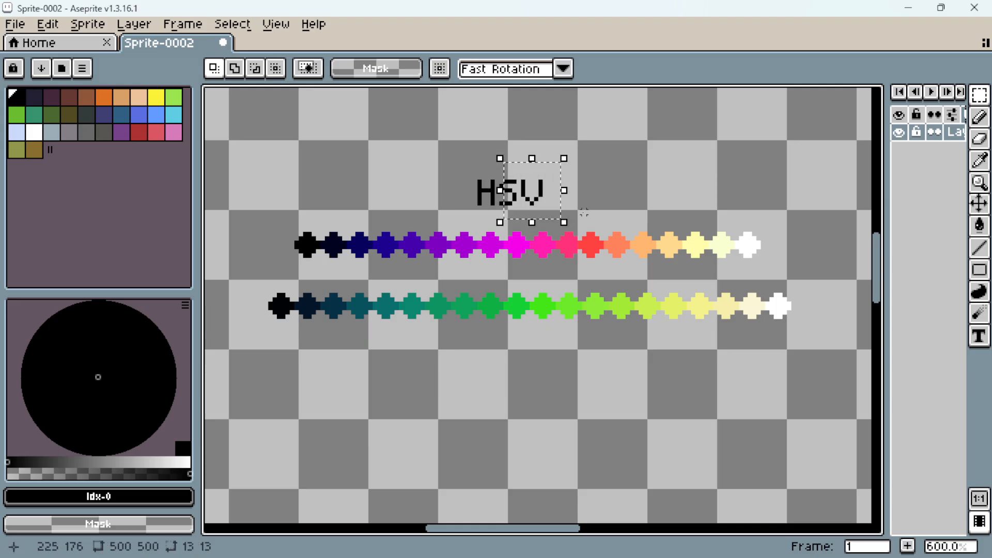
{"action": "left_click", "coordinate": [581, 212]}
{"action": "left_click_drag", "start_coordinate": [460, 159], "coordinate": [498, 213]}
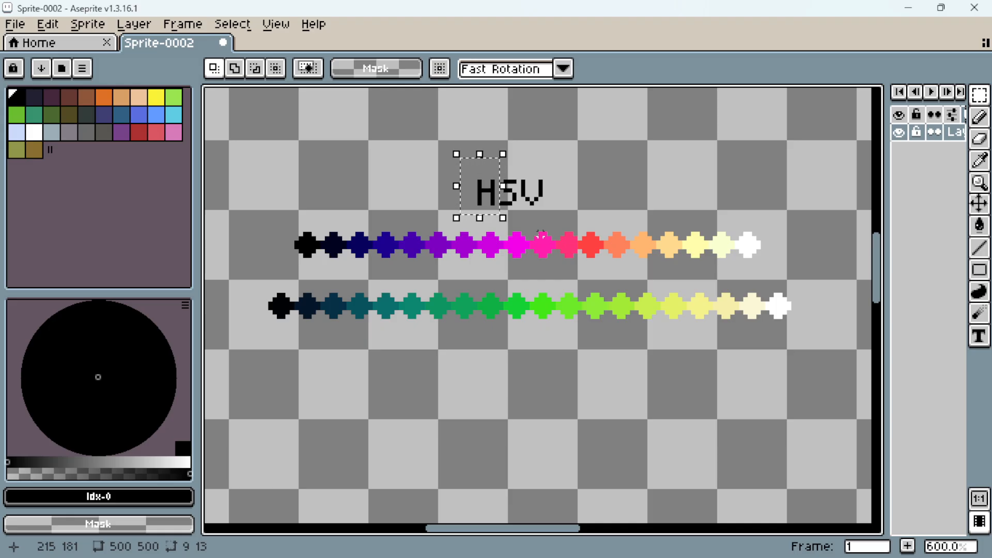
{"action": "left_click", "coordinate": [563, 311]}
- Place a 6 px bright yellow dot with the Pencil on the empty canvas to the right of the two ramps
{"action": "scroll", "coordinate": [563, 312], "scroll_direction": "down", "scroll_amount": 1}
{"action": "key", "text": "space"}
{"action": "left_click_drag", "start_coordinate": [649, 296], "coordinate": [403, 293]}
{"action": "left_click_drag", "start_coordinate": [486, 278], "coordinate": [437, 286]}
{"action": "scroll", "coordinate": [615, 253], "scroll_direction": "up", "scroll_amount": 2}
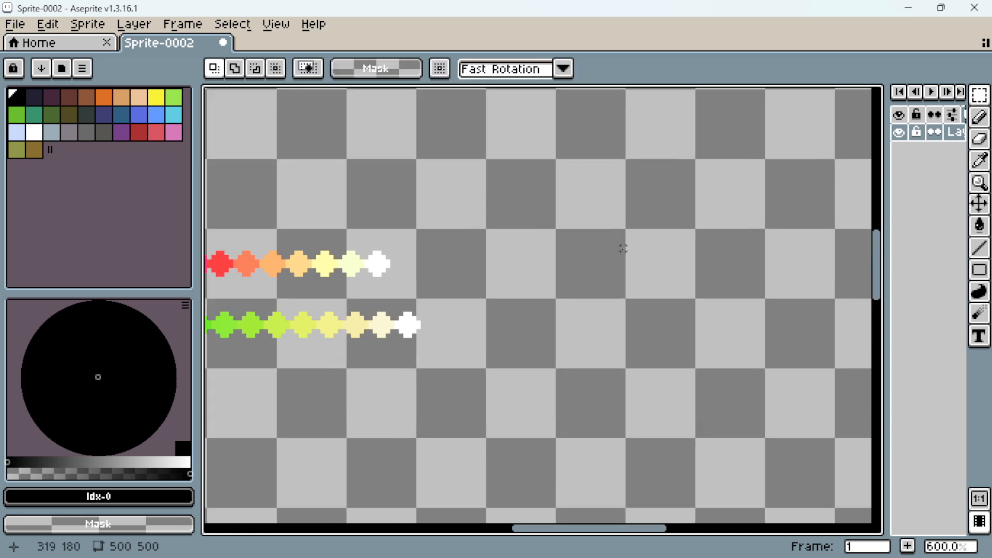
{"action": "scroll", "coordinate": [610, 259], "scroll_direction": "up", "scroll_amount": 2}
{"action": "key", "text": "space"}
{"action": "left_click_drag", "start_coordinate": [603, 262], "coordinate": [549, 268]}
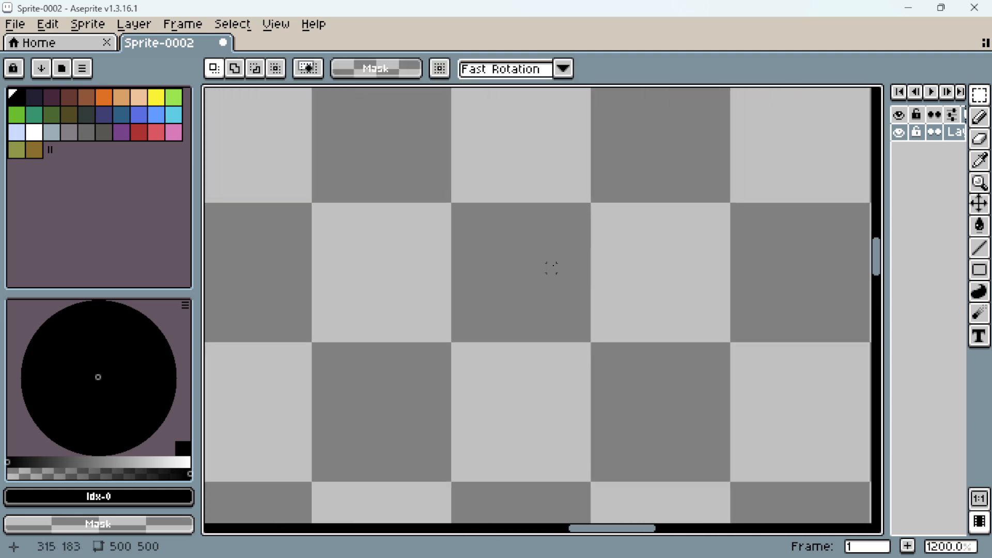
{"action": "key", "text": "b"}
{"action": "left_click", "coordinate": [157, 99]}
{"action": "left_click_drag", "start_coordinate": [157, 356], "coordinate": [166, 341]}
{"action": "left_click", "coordinate": [521, 264]}
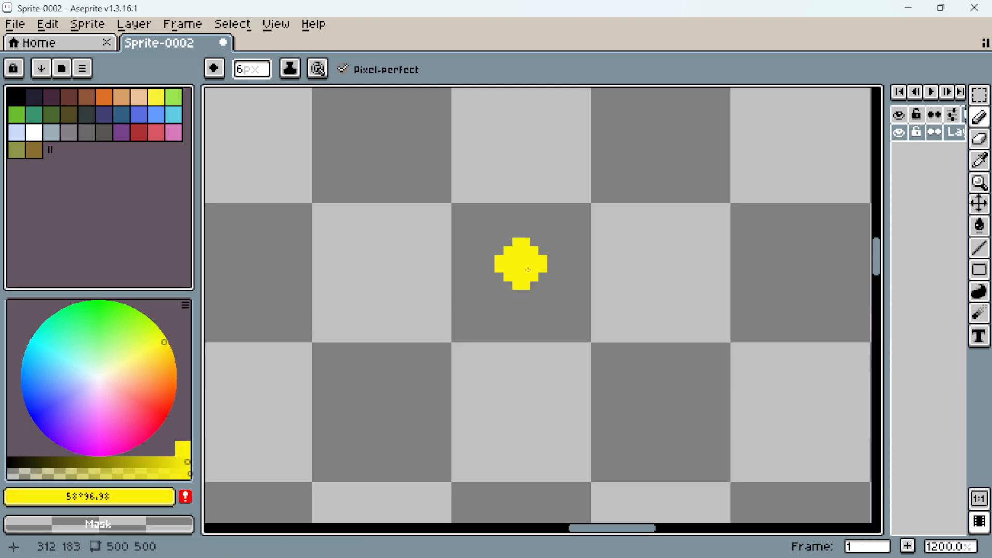
- Marquee-select the yellow dot, move it farther right on the canvas, and clear the selection
{"action": "key", "text": "space"}
{"action": "left_click_drag", "start_coordinate": [561, 282], "coordinate": [544, 286]}
{"action": "scroll", "coordinate": [545, 286], "scroll_direction": "down", "scroll_amount": 4}
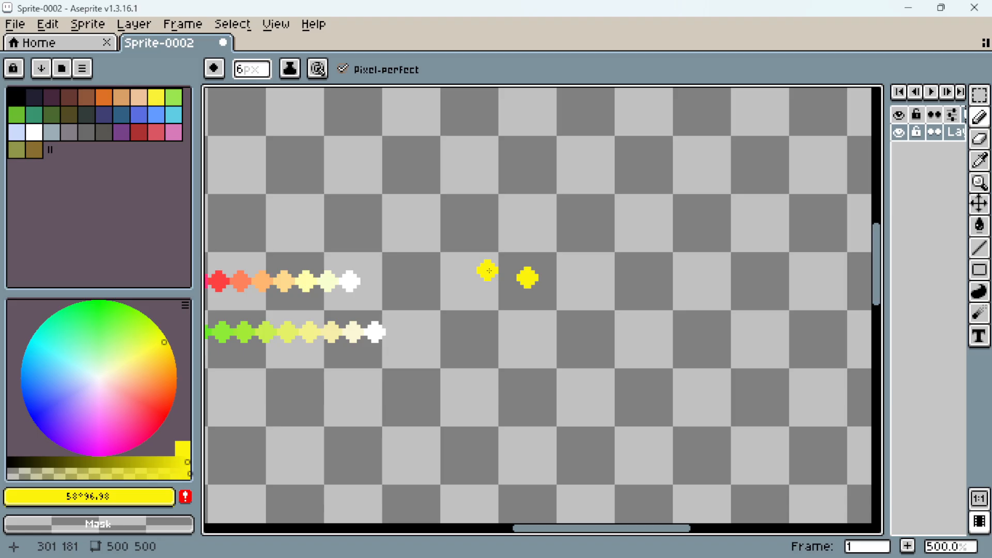
{"action": "scroll", "coordinate": [491, 271], "scroll_direction": "up", "scroll_amount": 2}
{"action": "left_click_drag", "start_coordinate": [580, 281], "coordinate": [551, 281]}
{"action": "key", "text": "m"}
{"action": "left_click_drag", "start_coordinate": [488, 243], "coordinate": [654, 347]}
{"action": "mouse_move", "coordinate": [572, 332]}
{"action": "left_mouse_down"}
{"action": "mouse_move", "coordinate": [662, 329]}
{"action": "mouse_move", "coordinate": [592, 372]}
{"action": "mouse_move", "coordinate": [540, 385]}
{"action": "left_mouse_up"}
{"action": "key", "text": "ctrl+d"}
{"action": "scroll", "coordinate": [634, 347], "scroll_direction": "up", "scroll_amount": 2}
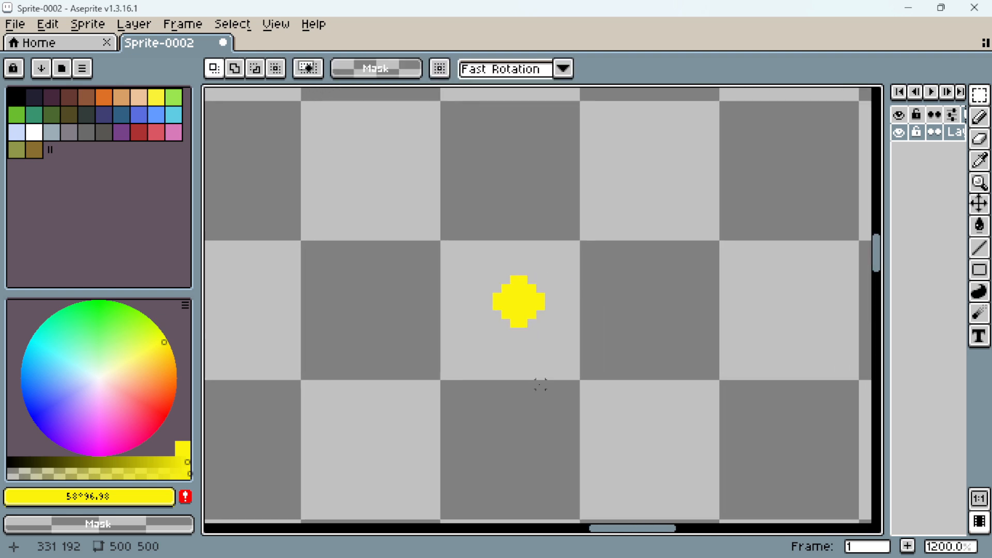
- Sample the yellow dot with the Eyedropper and show the foreground colour's HSL sliders in a floating editor away from the colour wheel
{"action": "key", "text": "i"}
{"action": "left_click", "coordinate": [527, 290]}
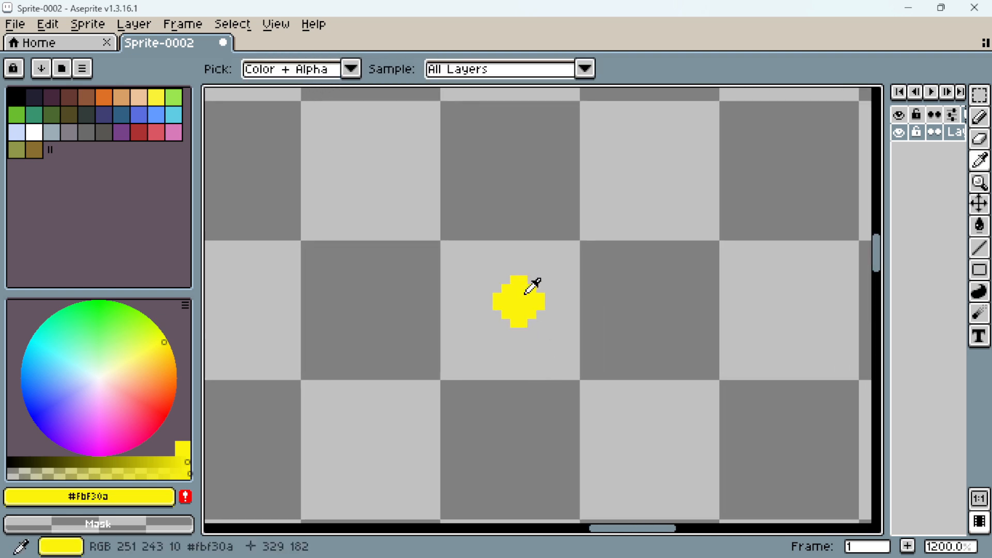
{"action": "left_click_drag", "start_coordinate": [535, 302], "coordinate": [538, 271]}
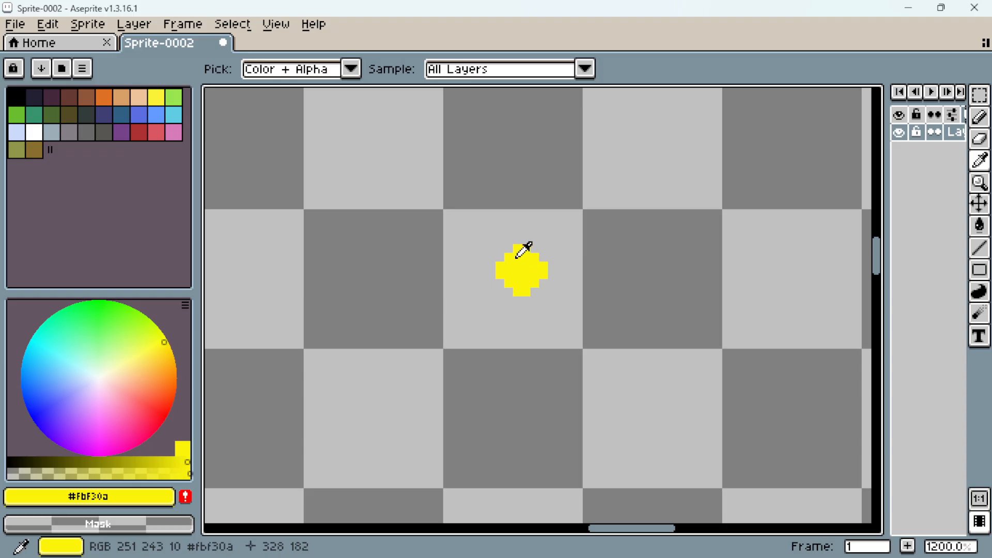
{"action": "left_click", "coordinate": [155, 497]}
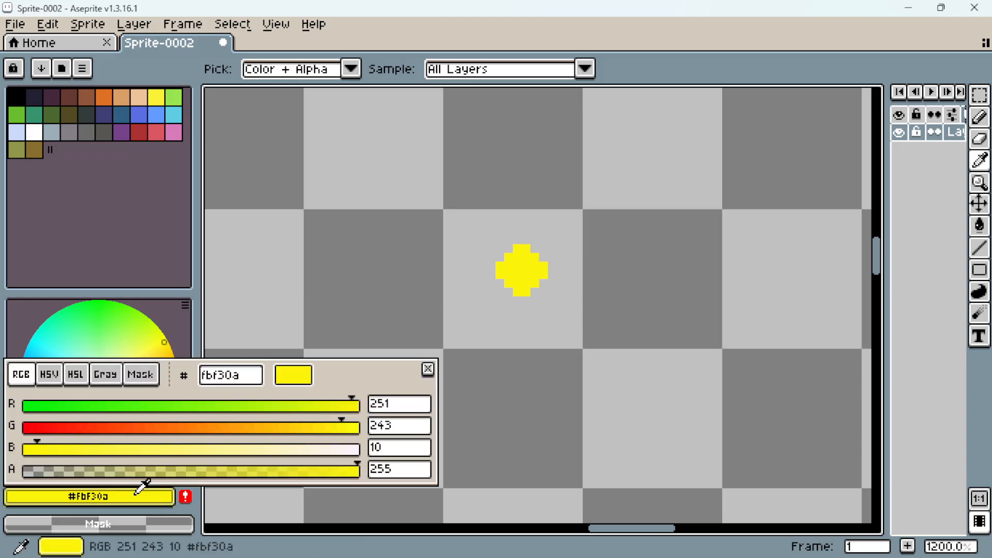
{"action": "left_click", "coordinate": [77, 377]}
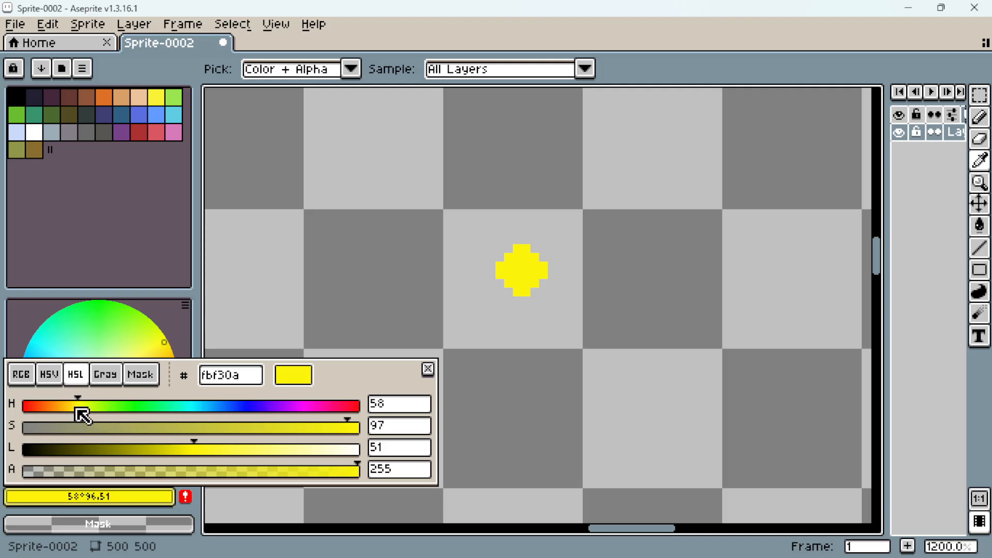
{"action": "left_click_drag", "start_coordinate": [178, 377], "coordinate": [278, 135]}
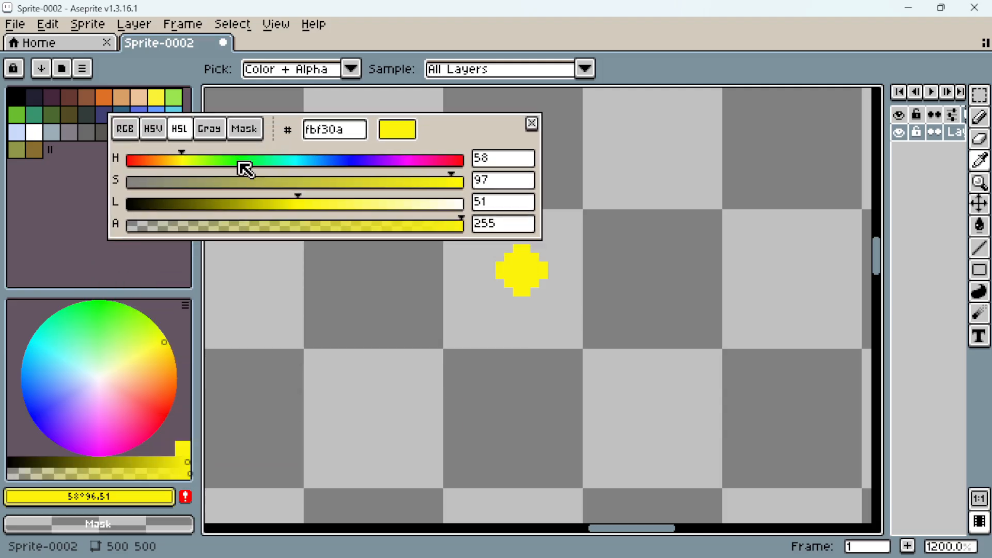
- Set the foreground hue to 46 and place an amber dot touching the left side of the yellow dot
{"action": "left_click_drag", "start_coordinate": [174, 161], "coordinate": [170, 165]}
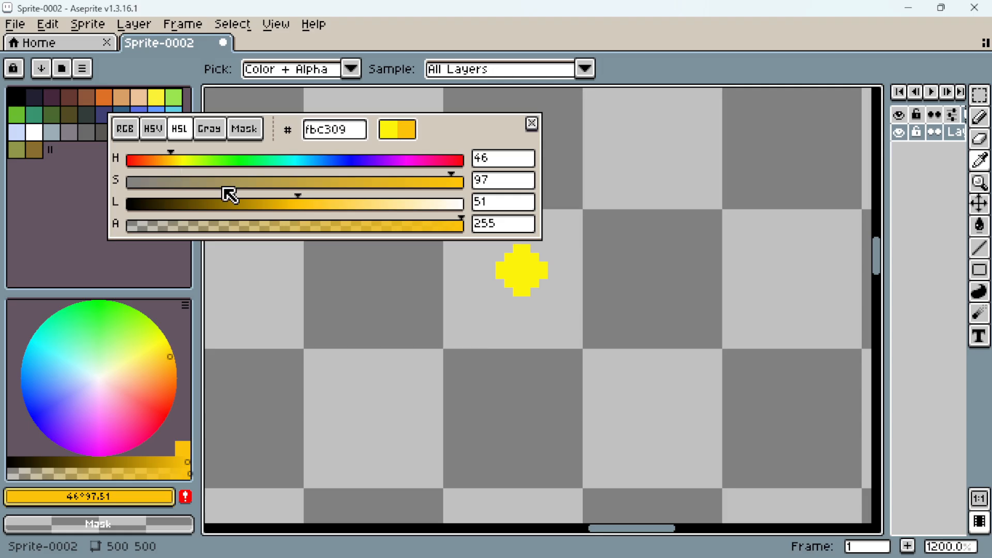
{"action": "key", "text": "b"}
{"action": "left_click", "coordinate": [467, 274]}
{"action": "left_click_drag", "start_coordinate": [536, 291], "coordinate": [614, 300]}
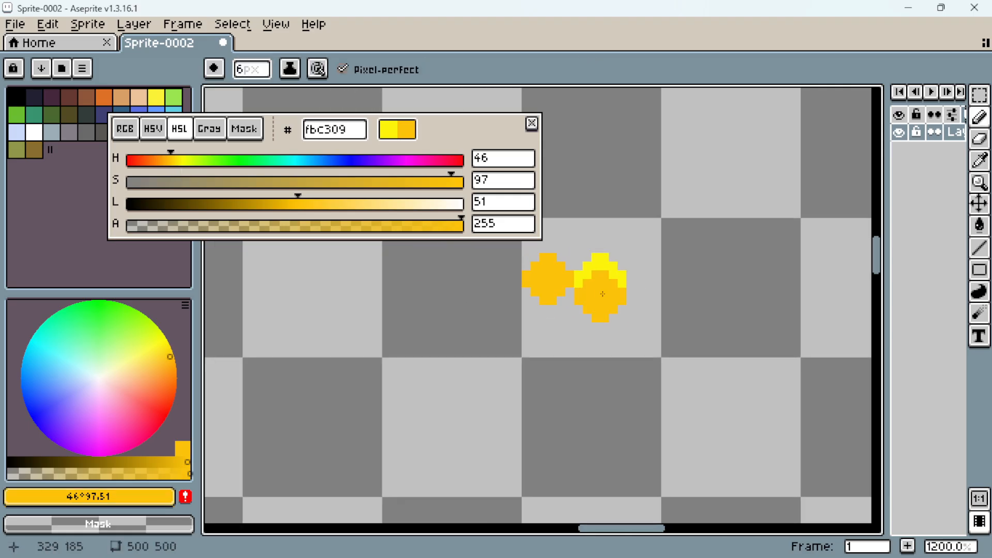
- Marquee-select the yellow and amber dots and move them together to the right
{"action": "key", "text": "m"}
{"action": "left_click_drag", "start_coordinate": [521, 240], "coordinate": [674, 343]}
{"action": "left_click_drag", "start_coordinate": [610, 306], "coordinate": [721, 314]}
- Extend the row leftward with touching dots from orange through red to crimson, changing only the hue for each
{"action": "left_click_drag", "start_coordinate": [170, 161], "coordinate": [128, 162]}
{"action": "key", "text": "b"}
{"action": "key", "text": "ctrl+d"}
{"action": "left_click", "coordinate": [604, 283]}
{"action": "left_click", "coordinate": [551, 282]}
{"action": "left_click", "coordinate": [497, 281]}
{"action": "left_click", "coordinate": [445, 282]}
{"action": "key", "text": "space"}
{"action": "left_click_drag", "start_coordinate": [448, 162], "coordinate": [441, 162]}
{"action": "left_click", "coordinate": [391, 279]}
- Extend the hue row leftward from pink and magenta through violet to blue, ending with a dot of hue 247
{"action": "left_click_drag", "start_coordinate": [392, 279], "coordinate": [491, 294]}
{"action": "left_click_drag", "start_coordinate": [438, 163], "coordinate": [382, 162]}
{"action": "left_click", "coordinate": [440, 294]}
{"action": "left_click", "coordinate": [412, 163]}
{"action": "left_click", "coordinate": [387, 294]}
{"action": "left_click", "coordinate": [335, 294]}
{"action": "left_click", "coordinate": [282, 294]}
{"action": "left_click_drag", "start_coordinate": [283, 294], "coordinate": [515, 297]}
{"action": "left_click_drag", "start_coordinate": [382, 162], "coordinate": [358, 161]}
{"action": "left_click", "coordinate": [469, 300]}
{"action": "key", "text": "ctrl+z"}
{"action": "left_click", "coordinate": [417, 300]}
- Marquee-select the whole blue-to-yellow hue row, move it to the right, and clear the selection
{"action": "scroll", "coordinate": [299, 292], "scroll_direction": "down", "scroll_amount": 3}
{"action": "key", "text": "m"}
{"action": "left_click_drag", "start_coordinate": [647, 331], "coordinate": [336, 256]}
{"action": "left_click_drag", "start_coordinate": [411, 302], "coordinate": [518, 313]}
{"action": "left_click", "coordinate": [643, 358]}
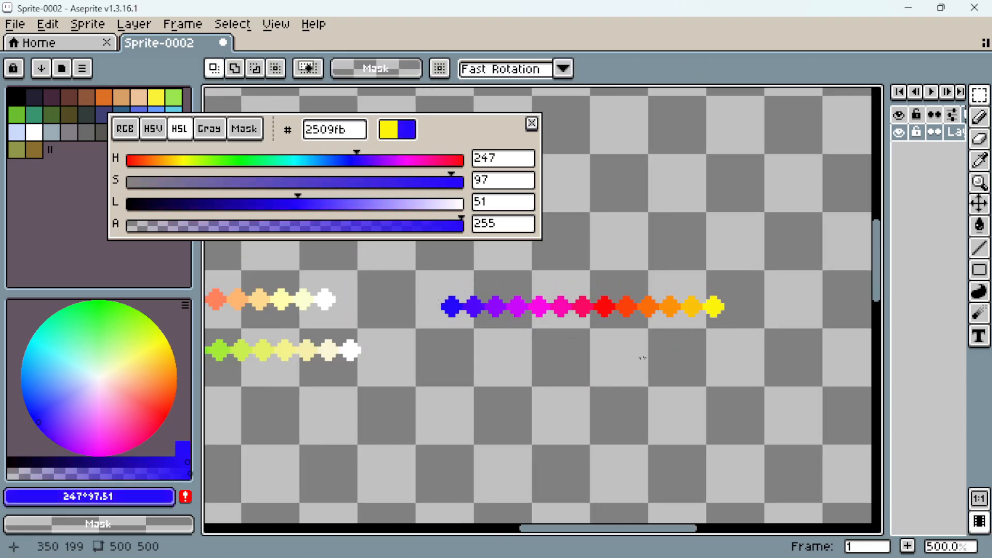
- Close the colour editor and move the hue row up slightly to line up with the upper purple ramp
{"action": "left_click", "coordinate": [532, 124]}
{"action": "left_click_drag", "start_coordinate": [436, 275], "coordinate": [744, 333]}
{"action": "left_click_drag", "start_coordinate": [648, 307], "coordinate": [649, 300]}
{"action": "left_click", "coordinate": [724, 357]}
- Write "H" in black above the hue row with the Text tool
{"action": "left_click", "coordinate": [979, 337]}
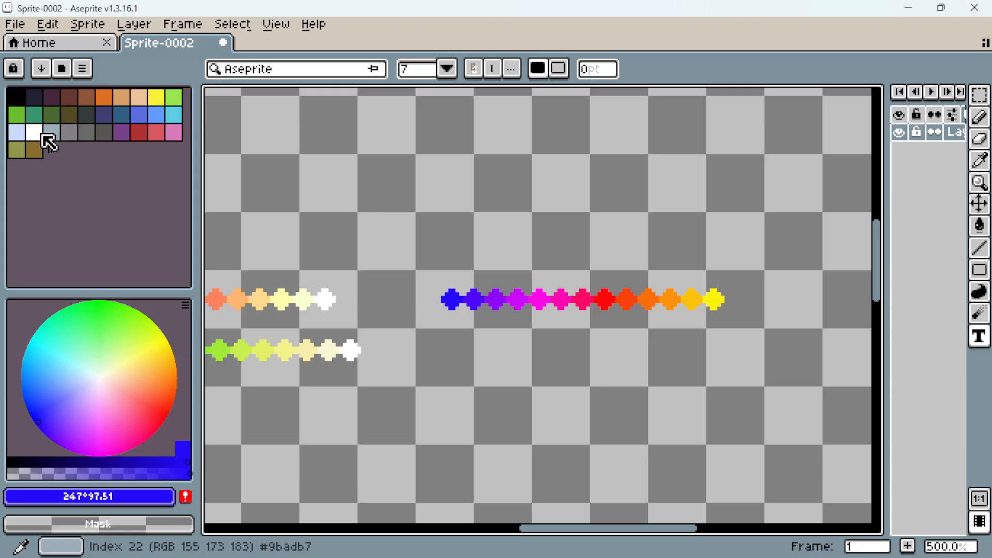
{"action": "left_click", "coordinate": [18, 98]}
{"action": "left_click_drag", "start_coordinate": [547, 242], "coordinate": [605, 277]}
{"action": "type", "text": "H"}
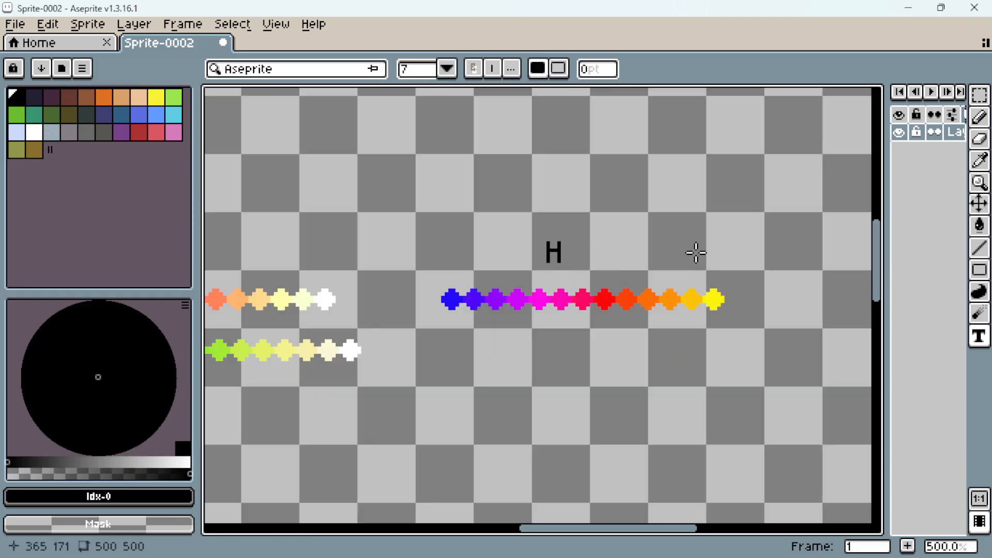
- Marquee-select the H label, move it slightly down and right towards the hue row's middle, and commit it
{"action": "key", "text": "m"}
{"action": "left_click_drag", "start_coordinate": [519, 224], "coordinate": [581, 267]}
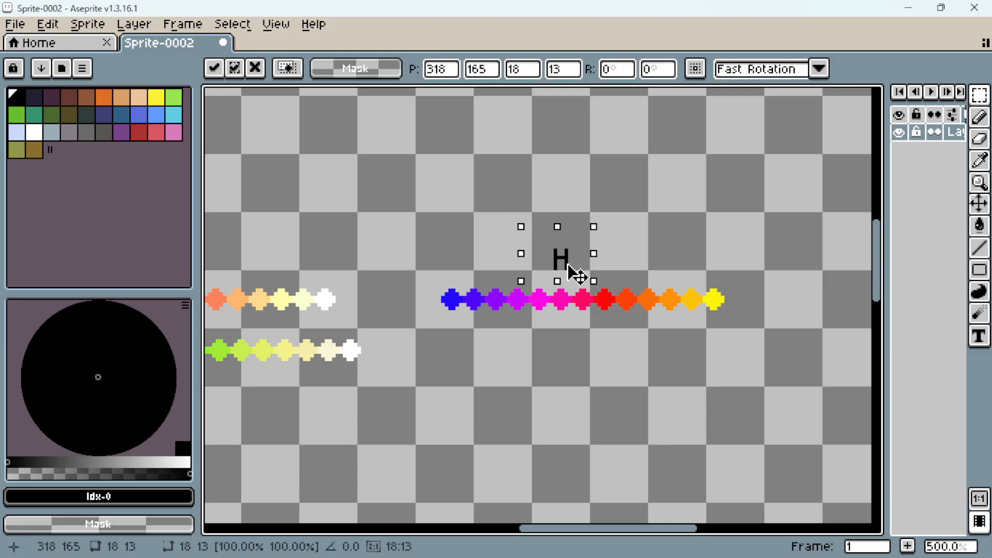
{"action": "left_click", "coordinate": [614, 335]}
- Bring the HSV label into view alongside the hue row, marquee-select the label, and clear the selection
{"action": "scroll", "coordinate": [616, 336], "scroll_direction": "down", "scroll_amount": 3}
{"action": "scroll", "coordinate": [615, 336], "scroll_direction": "up", "scroll_amount": 1}
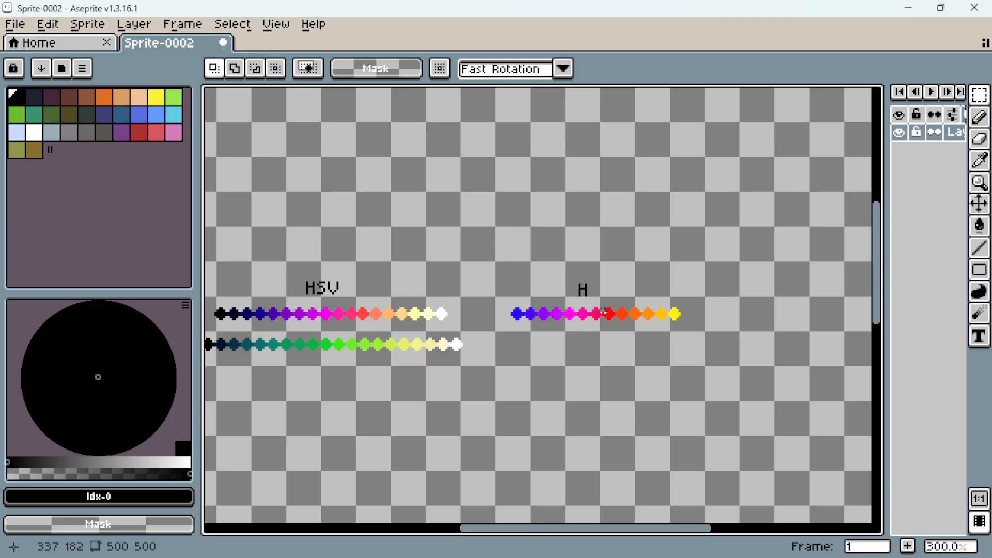
{"action": "left_click_drag", "start_coordinate": [305, 272], "coordinate": [347, 297]}
{"action": "left_click", "coordinate": [425, 316]}
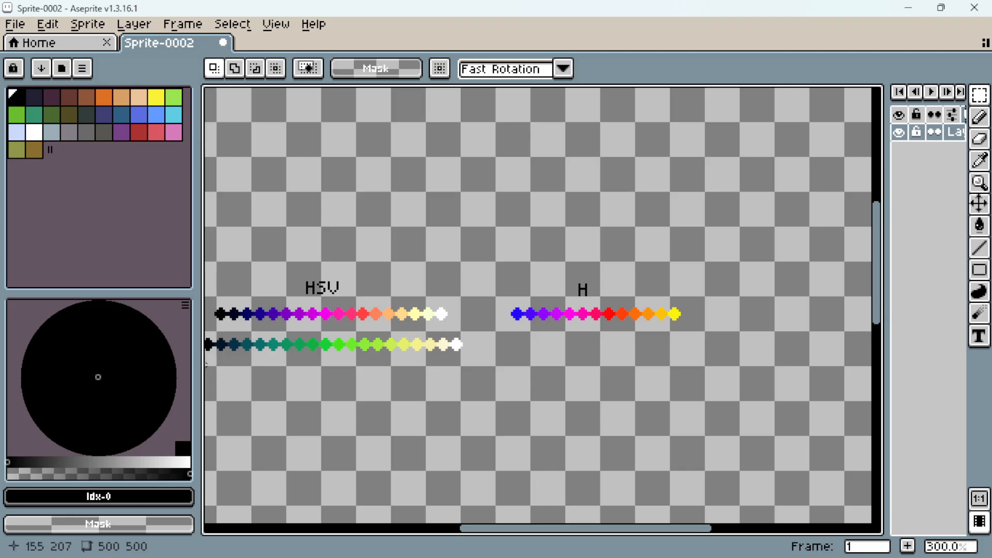
- Narrow the colour bar so both ramps fit fully in view, and open the Hue/Saturation adjustment
{"action": "left_click_drag", "start_coordinate": [199, 362], "coordinate": [153, 362]}
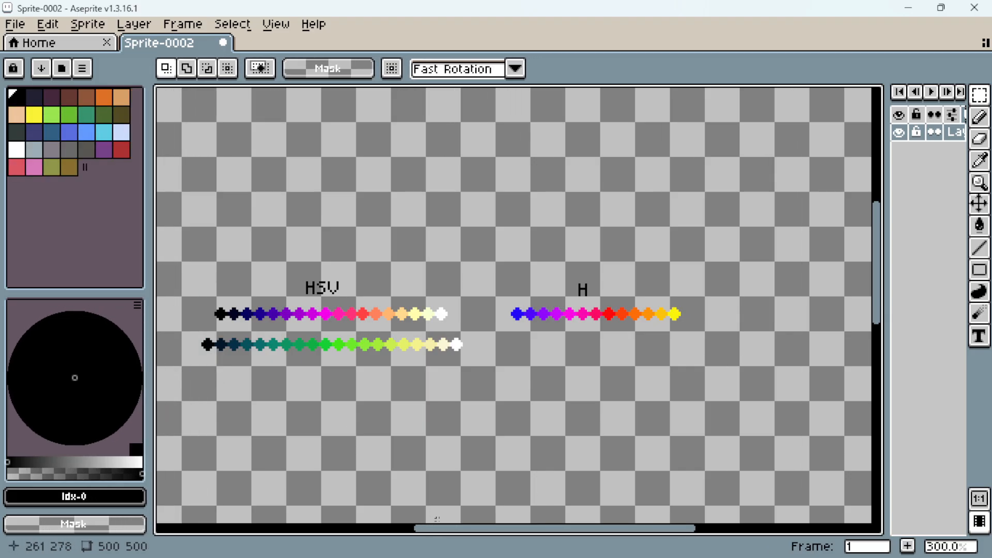
{"action": "left_click", "coordinate": [47, 24]}
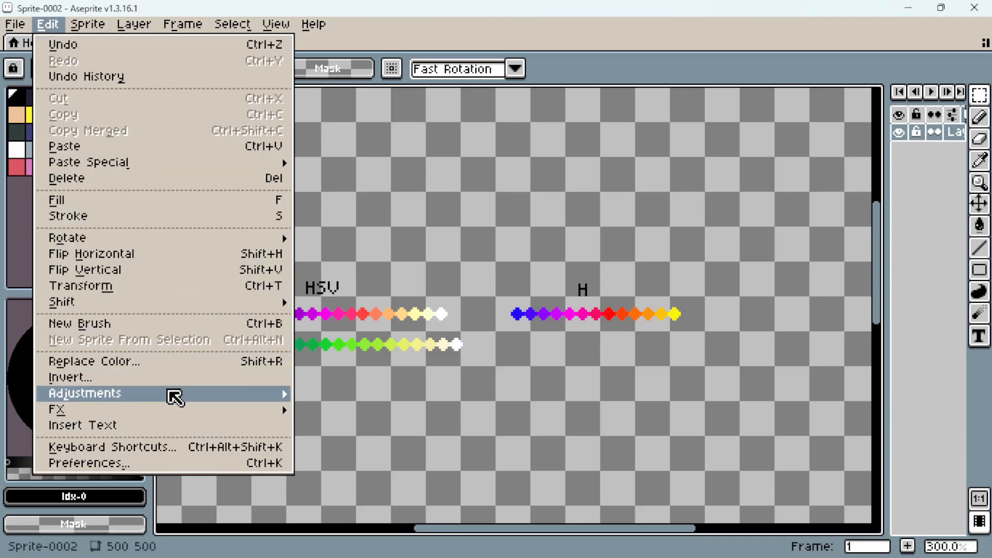
{"action": "mouse_move", "coordinate": [171, 395]}
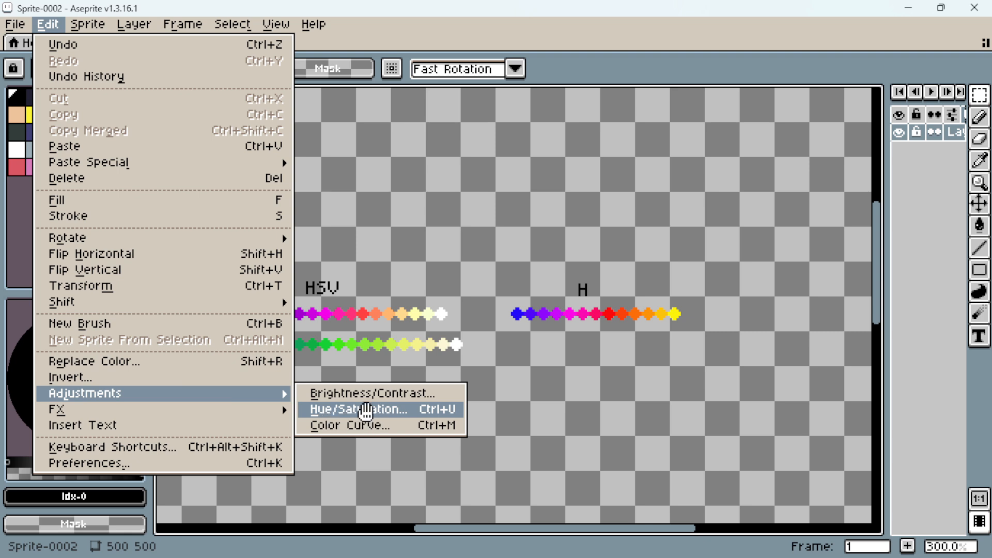
{"action": "left_click", "coordinate": [368, 412]}
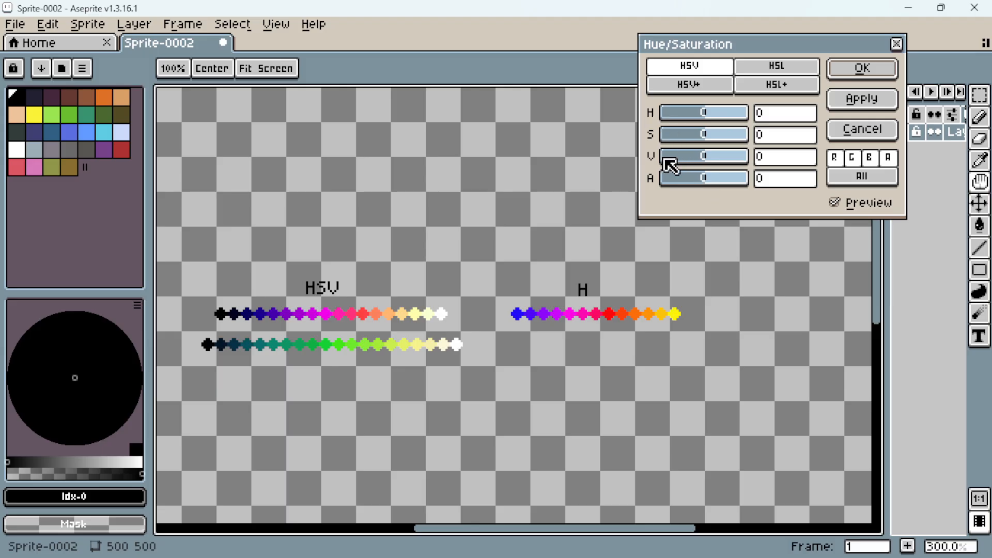
{"action": "mouse_move", "coordinate": [703, 179]}
{"action": "left_mouse_down"}
{"action": "mouse_move", "coordinate": [658, 190]}
{"action": "mouse_move", "coordinate": [705, 184]}
{"action": "left_mouse_up"}
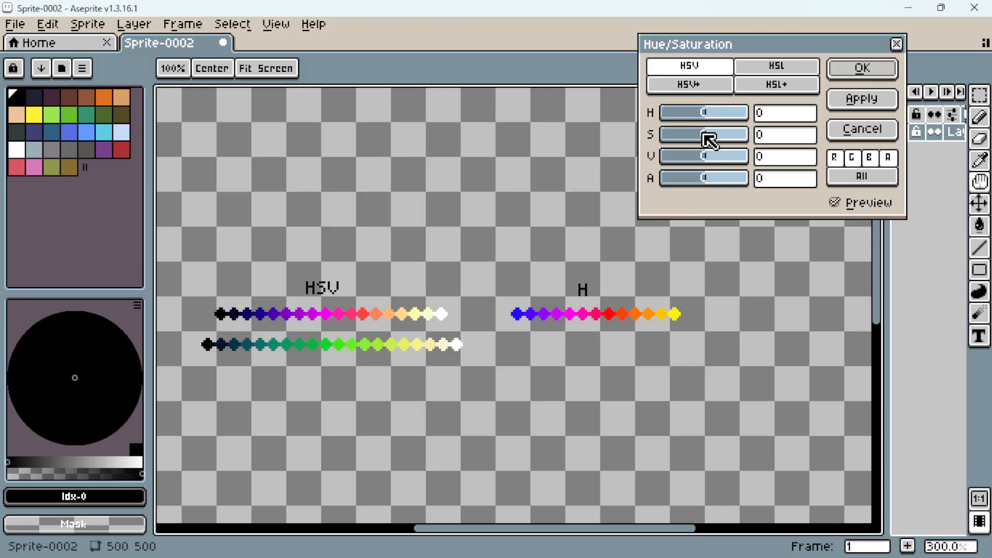
- Preview saturation shifts of -56, -100 and 100 on all the ramps in HSV mode, and return saturation to 0
{"action": "left_click_drag", "start_coordinate": [708, 137], "coordinate": [685, 142]}
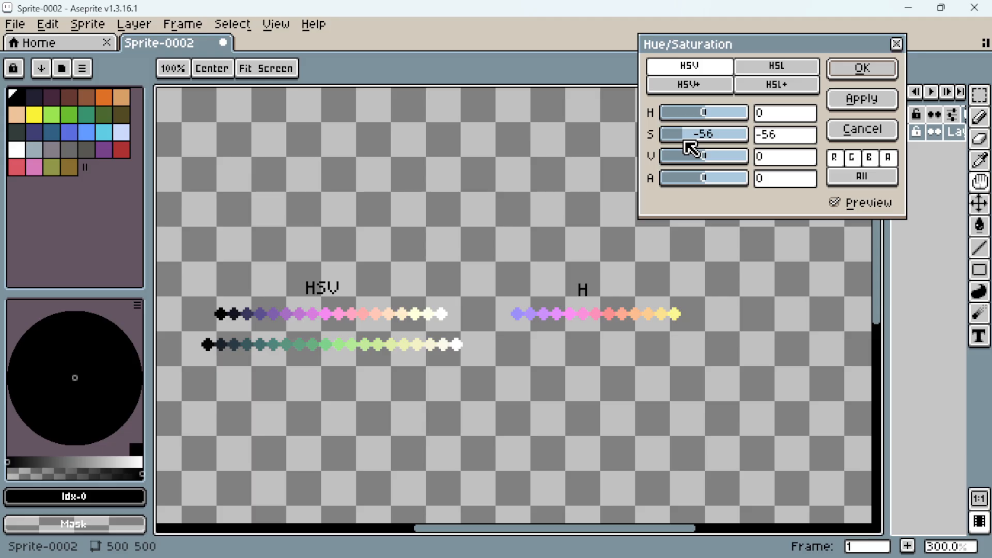
{"action": "left_click_drag", "start_coordinate": [686, 140], "coordinate": [660, 145]}
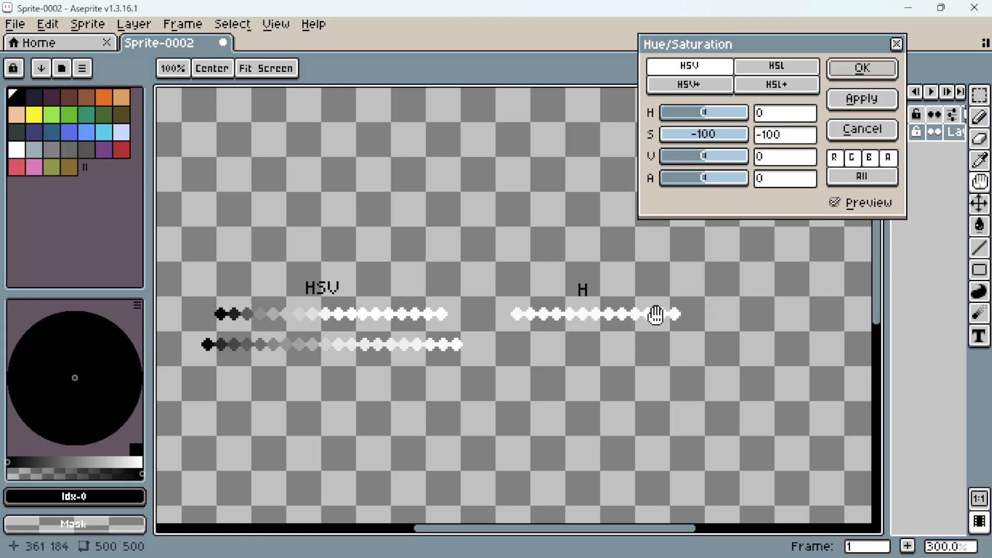
{"action": "left_click_drag", "start_coordinate": [699, 138], "coordinate": [756, 151]}
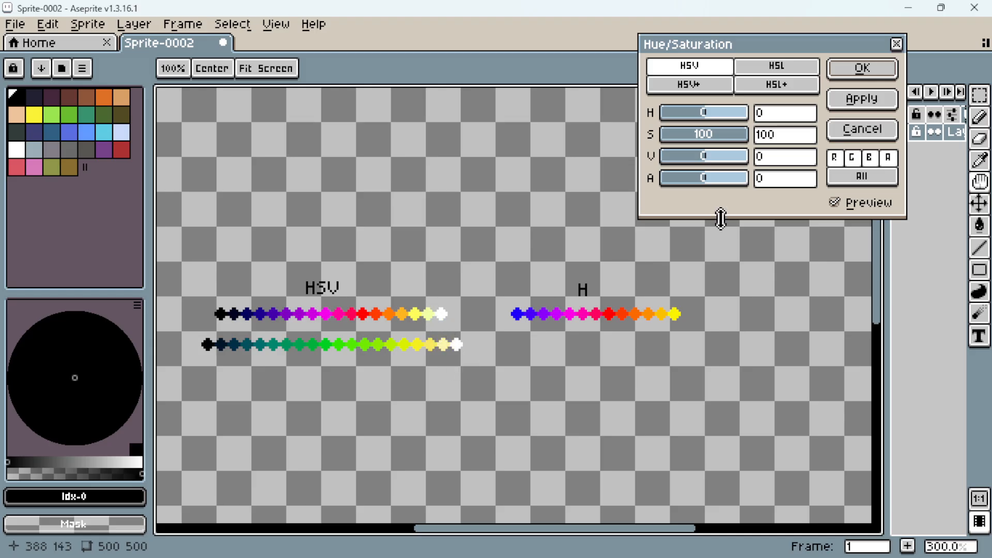
{"action": "left_click_drag", "start_coordinate": [742, 136], "coordinate": [708, 144]}
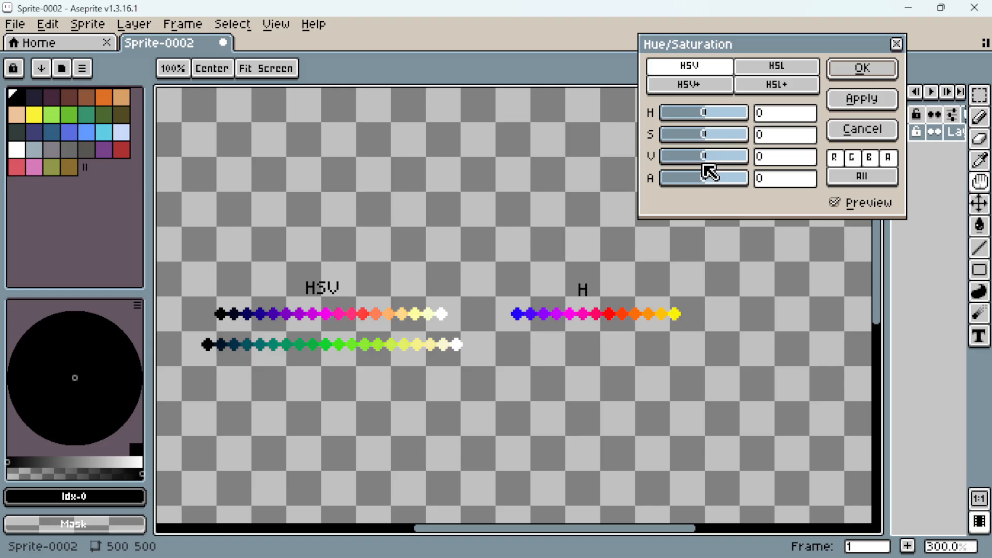
- Preview a value shift of 100 and a hue shift of 180 on the ramps, returning each to 0
{"action": "left_click_drag", "start_coordinate": [706, 164], "coordinate": [741, 168]}
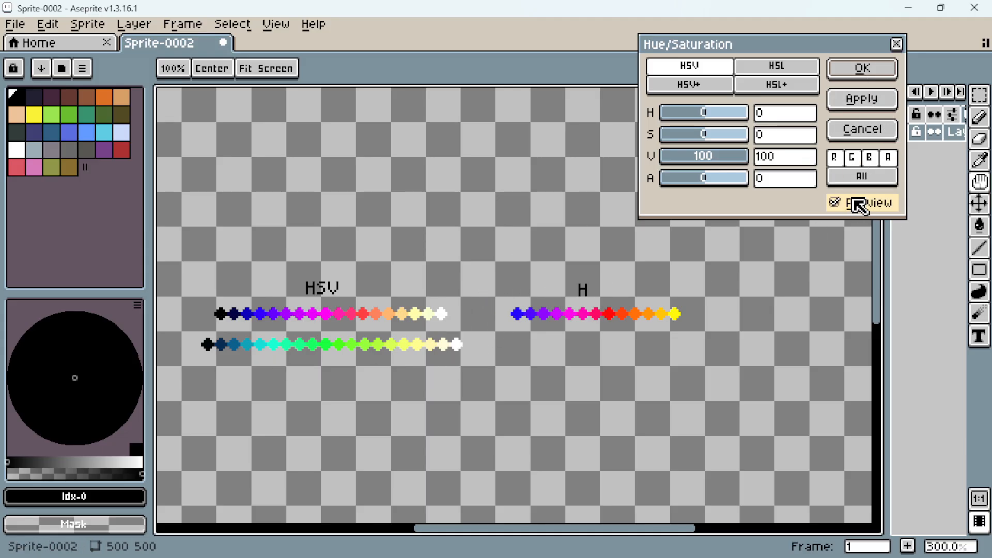
{"action": "left_click_drag", "start_coordinate": [746, 155], "coordinate": [708, 173]}
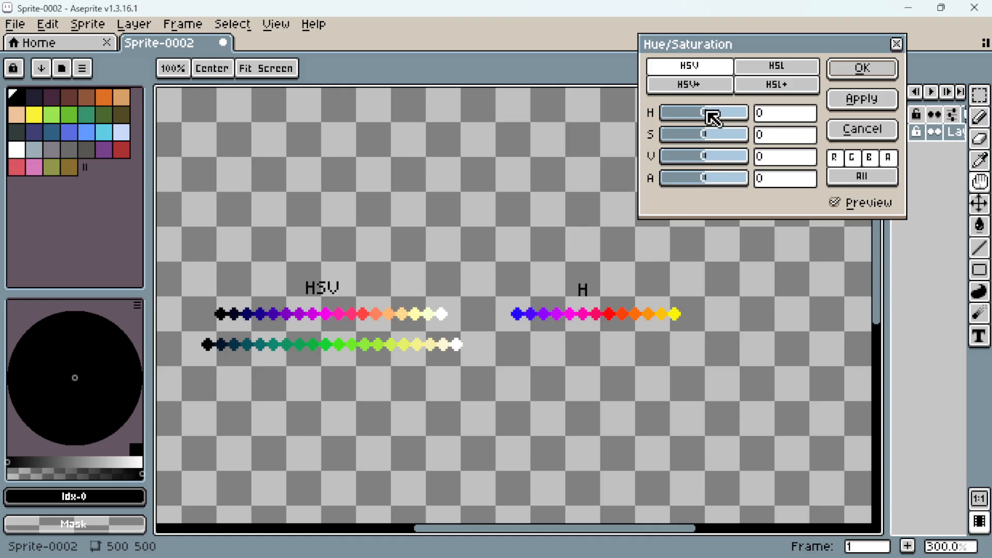
{"action": "left_click_drag", "start_coordinate": [712, 118], "coordinate": [751, 120]}
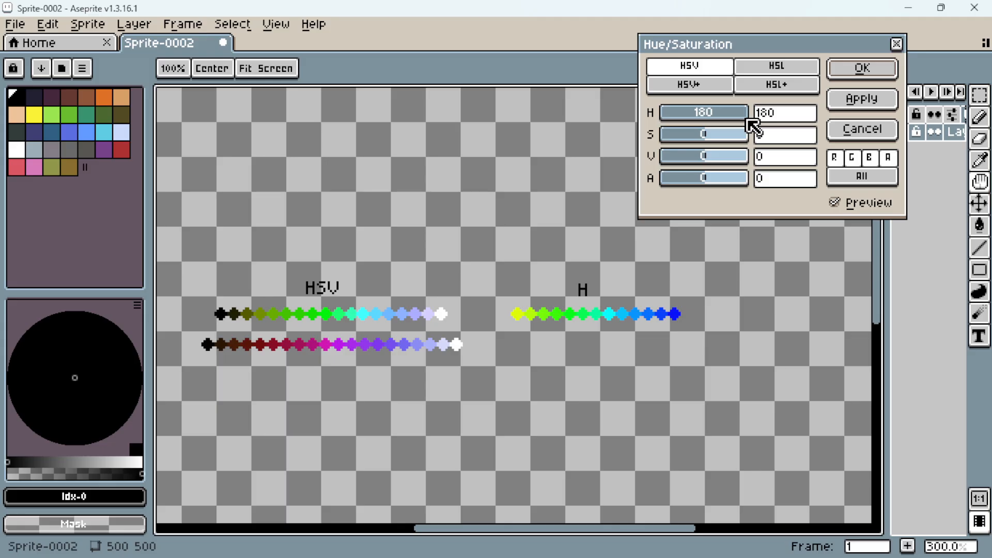
{"action": "left_click_drag", "start_coordinate": [747, 119], "coordinate": [693, 132]}
{"action": "left_click_drag", "start_coordinate": [689, 133], "coordinate": [705, 119]}
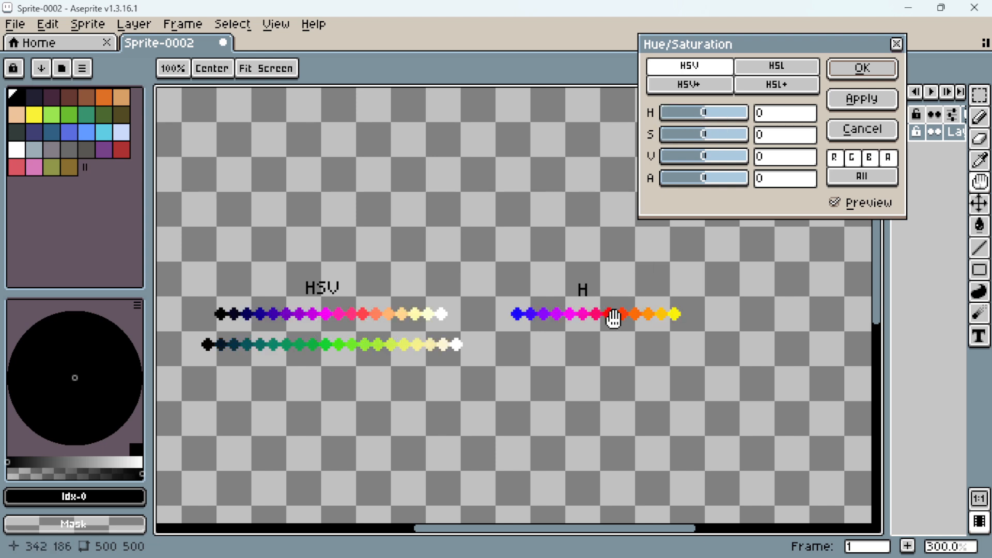